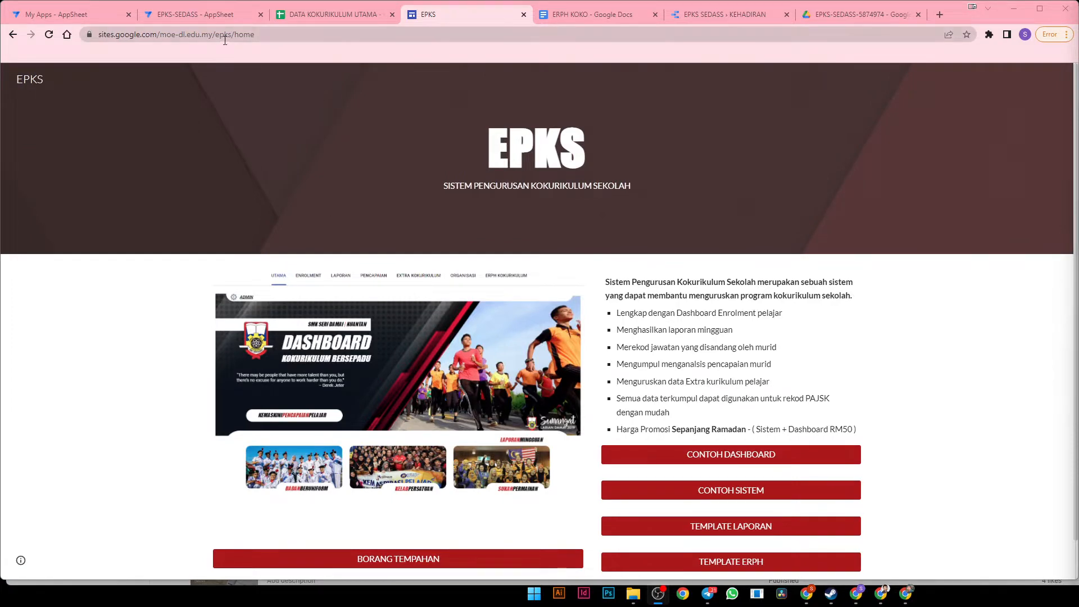
- Switch to the EPKS-SEDASS app in AppSheet, return its preview to the ePKS home view and open the UX brand settings
click(196, 12)
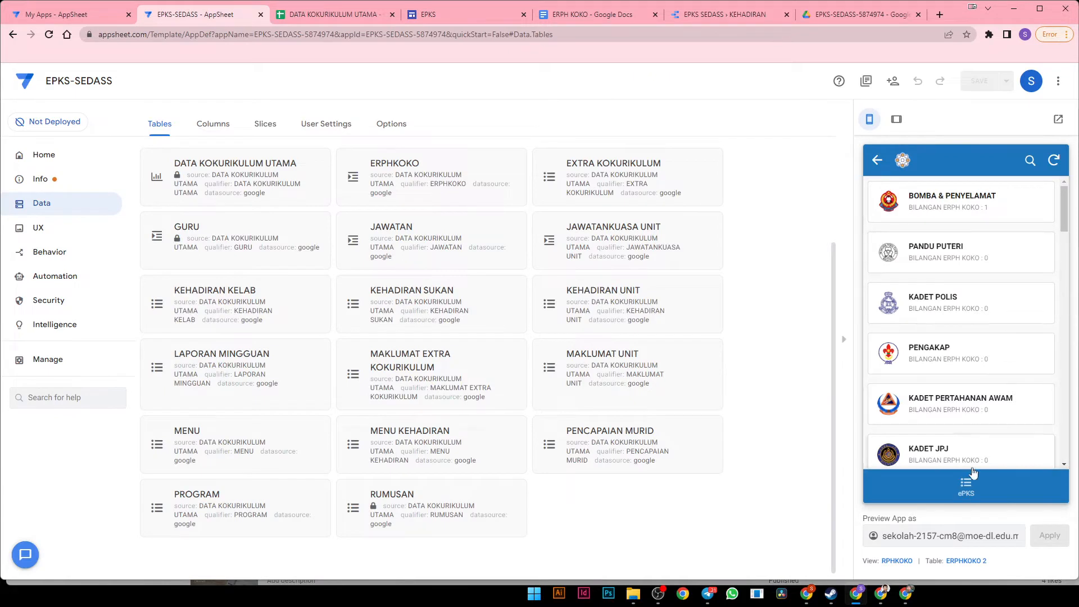
click(966, 486)
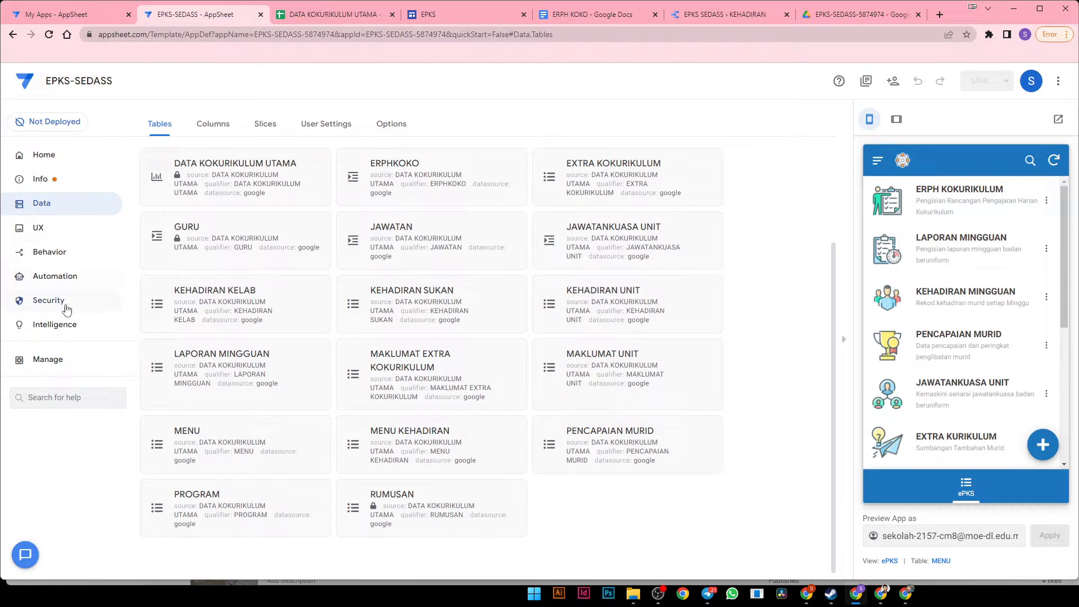
click(51, 239)
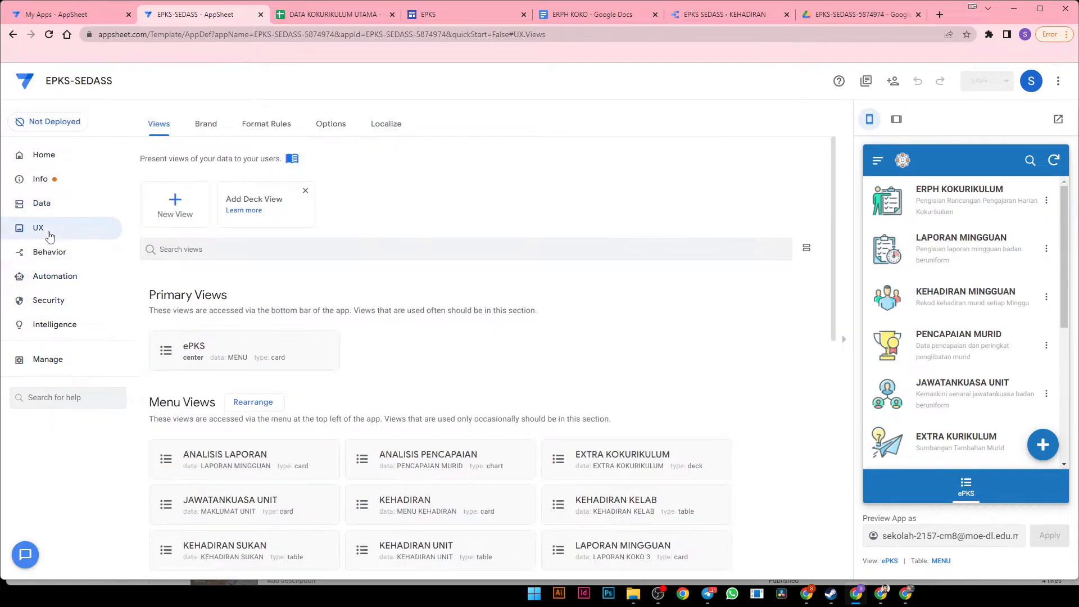
click(201, 125)
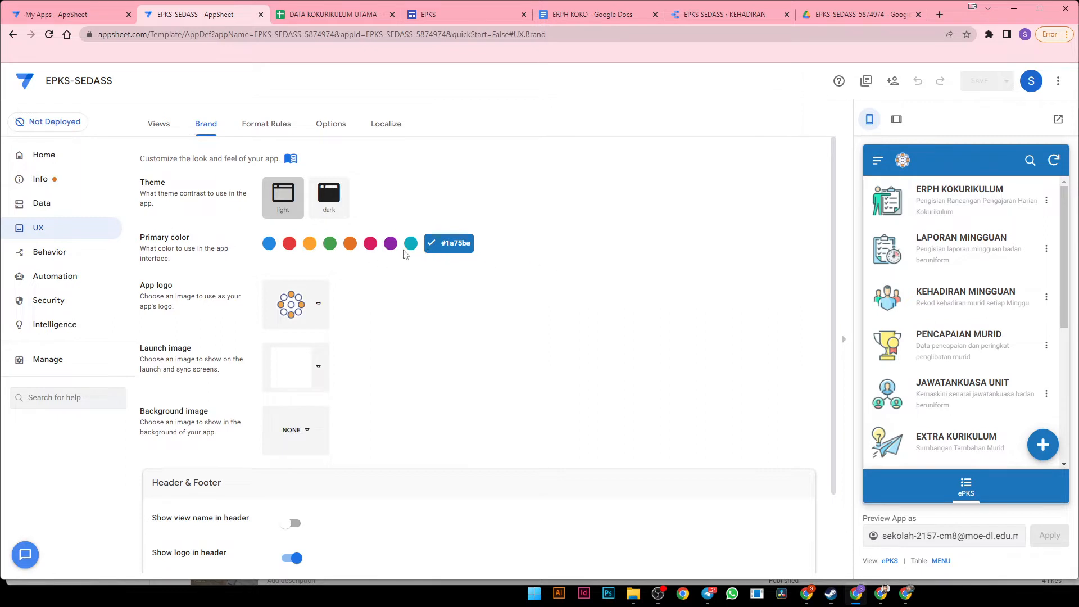
- Try out magenta, orange and custom purple, blue, yellow and pink shades as the app's primary color
click(370, 244)
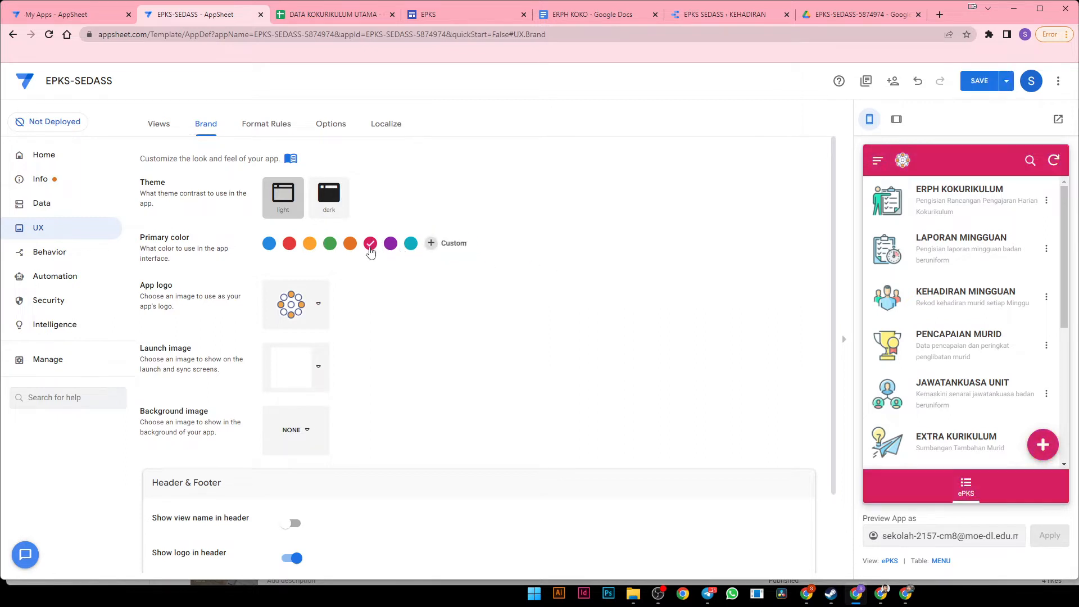
click(310, 244)
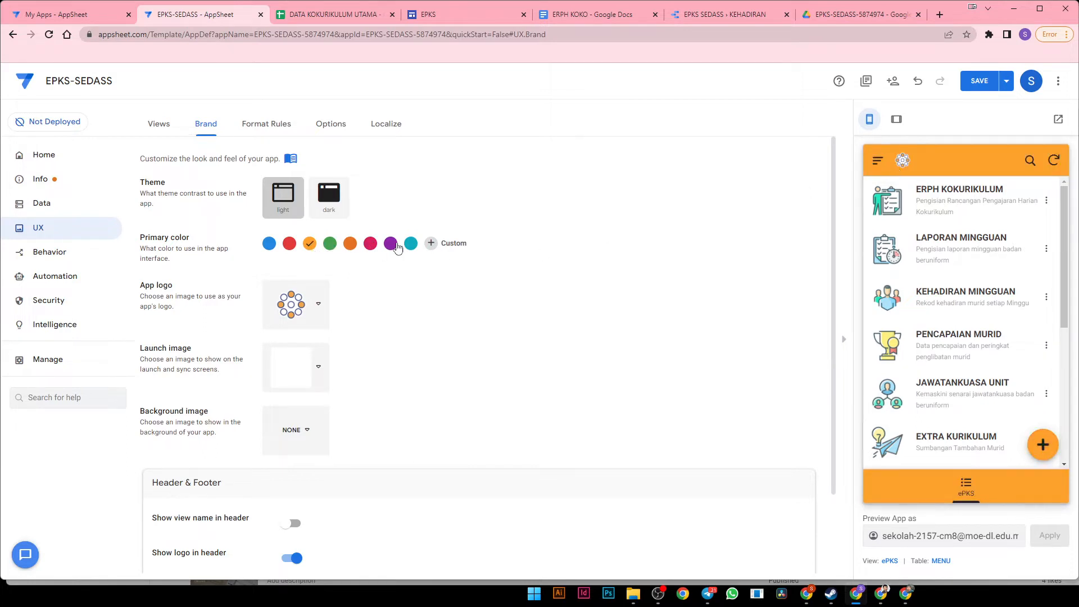
click(429, 244)
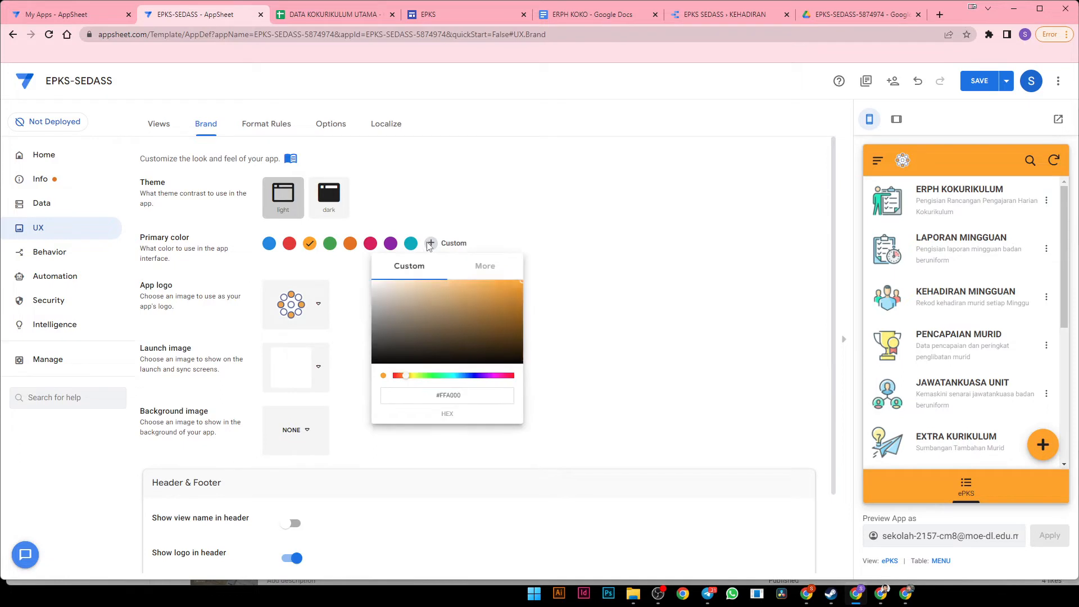
click(486, 377)
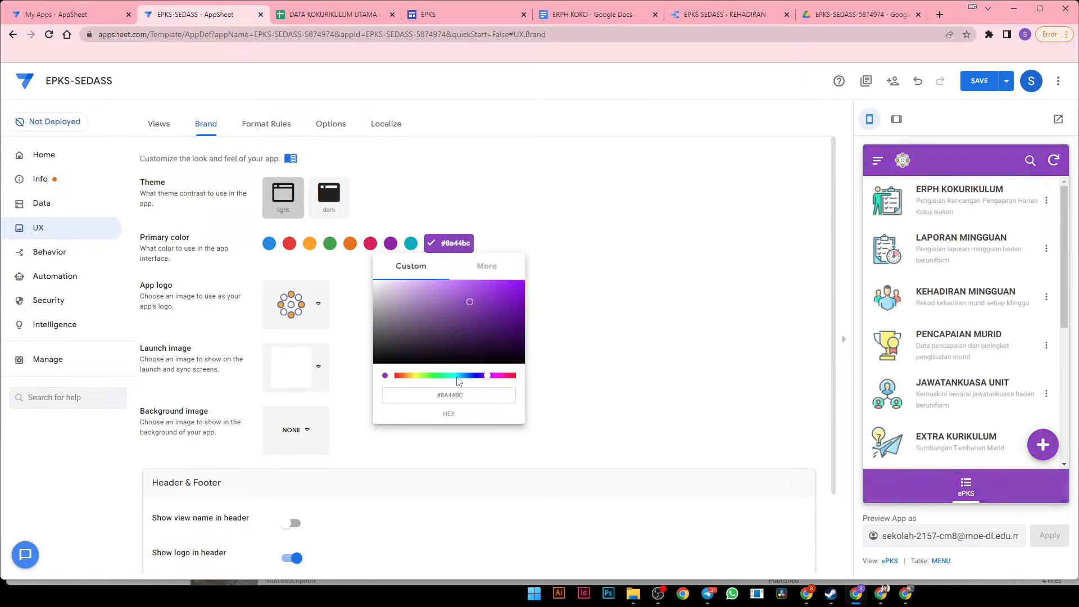
click(467, 377)
click(486, 311)
click(490, 288)
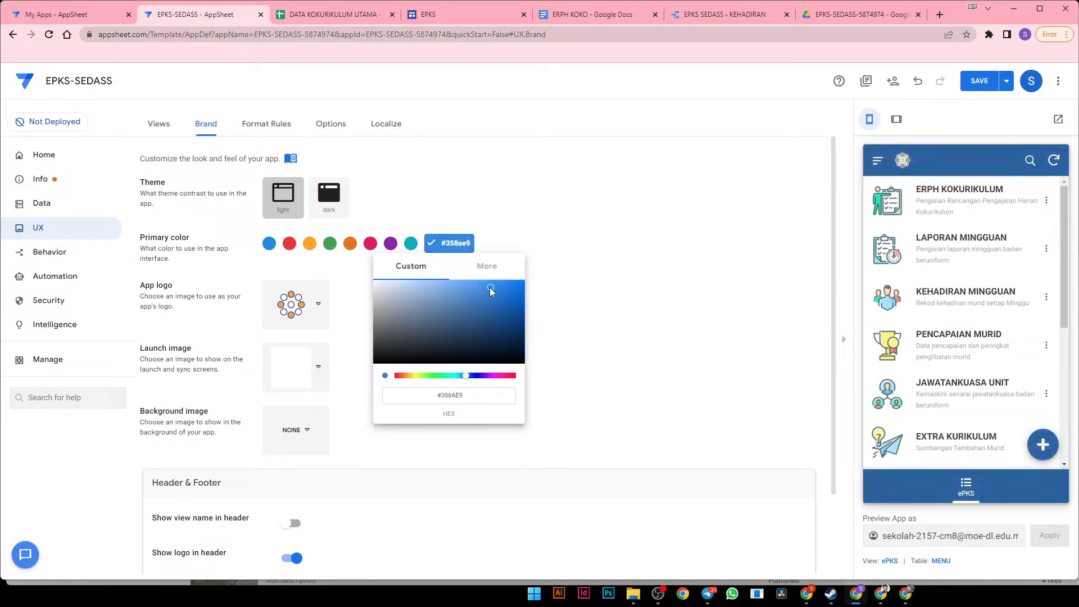
click(415, 377)
click(619, 355)
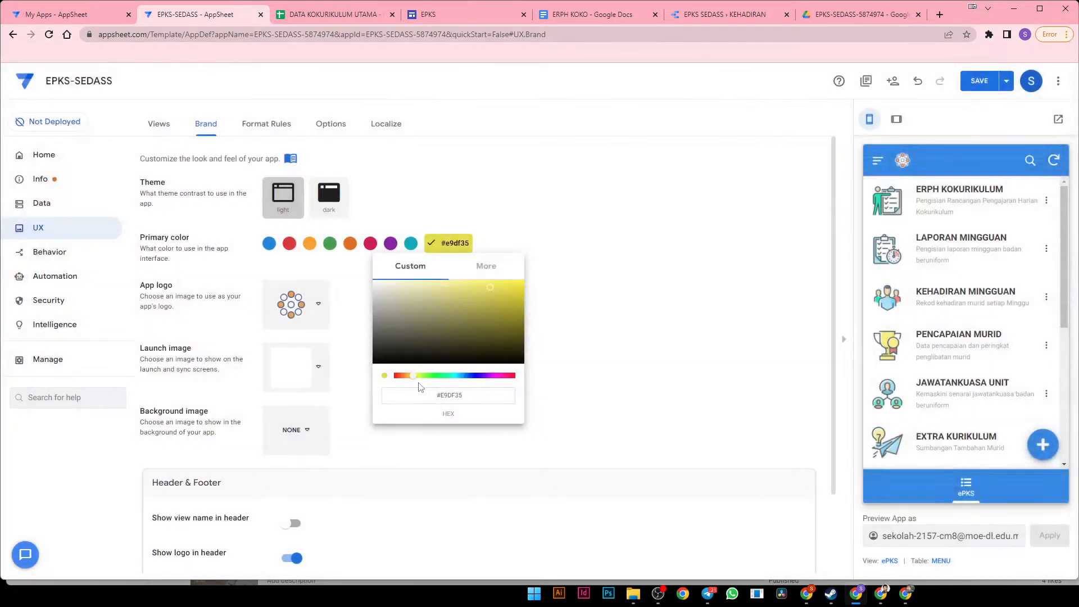
drag(480, 378, 510, 378)
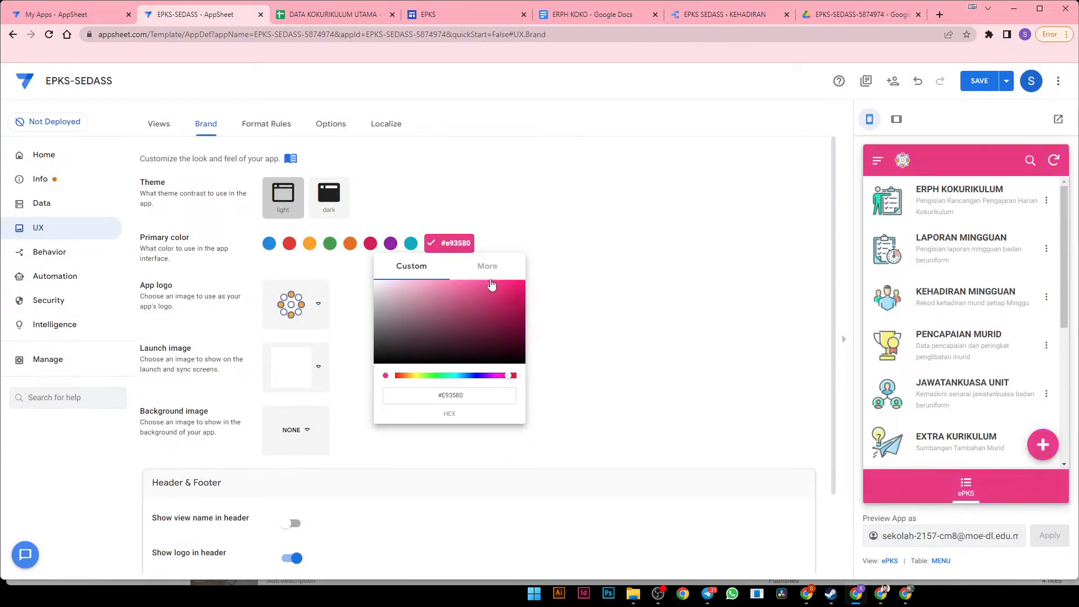
- Set the app's primary color to the custom dark grey #383538
click(376, 325)
click(376, 332)
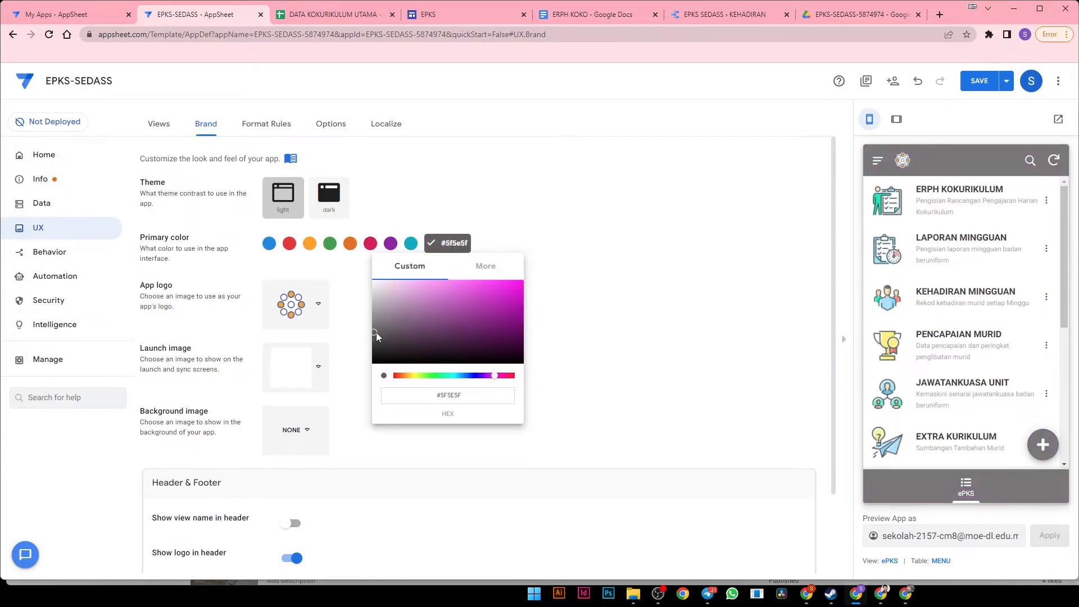
click(385, 336)
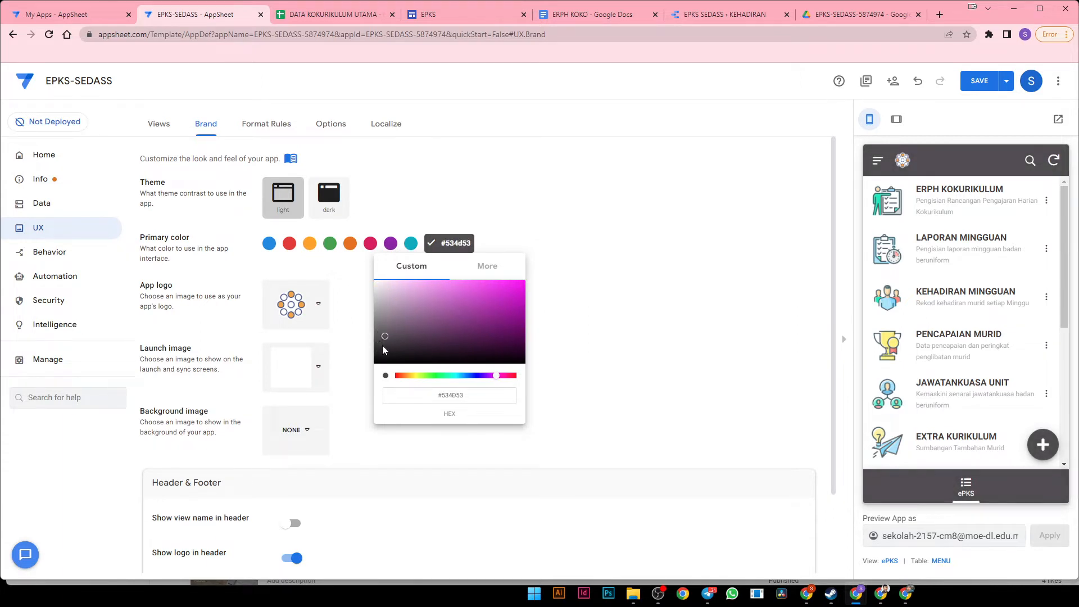
click(382, 345)
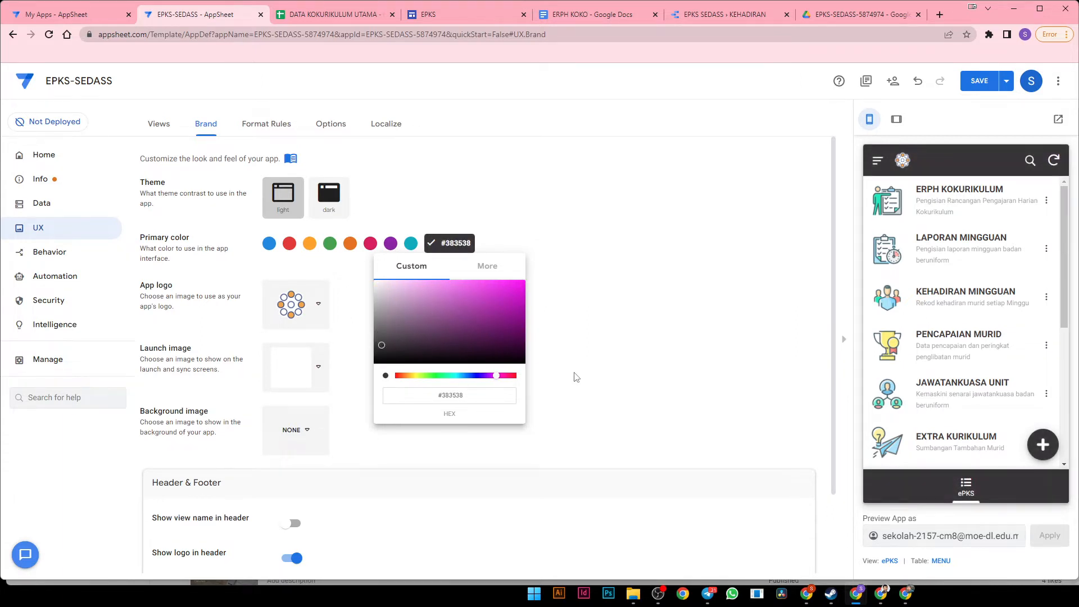
click(577, 378)
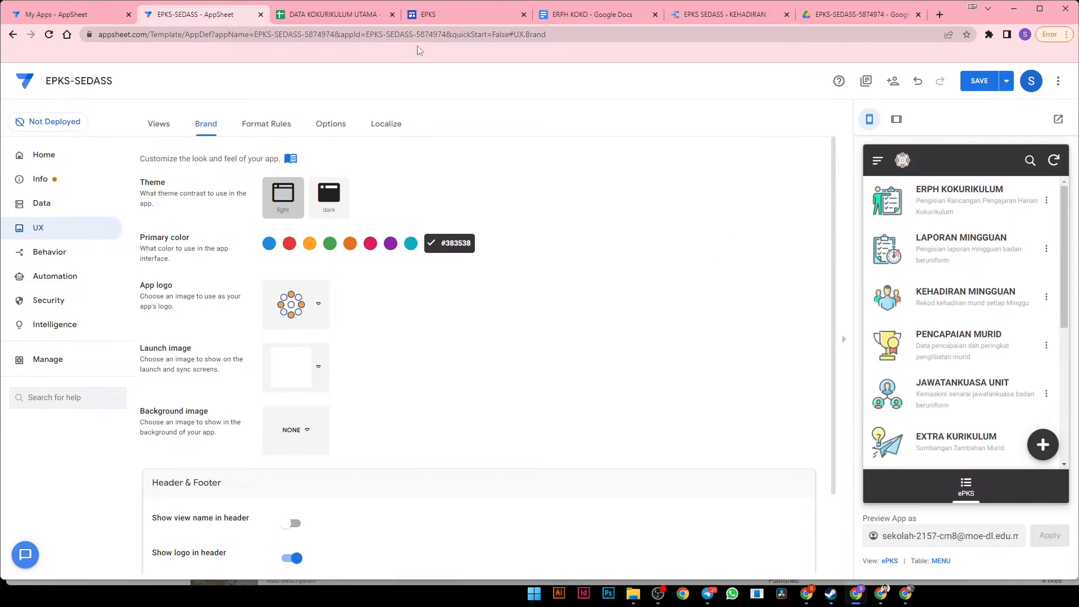
- Switch to the EPKS site and open its linked IMAGE folder in Google Drive
click(404, 17)
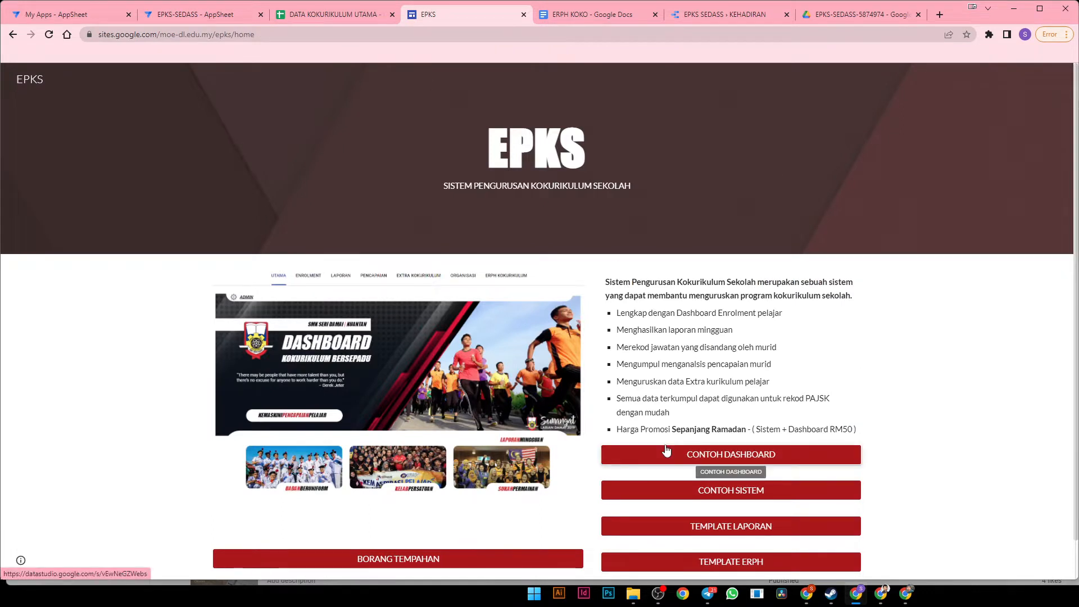
scroll(662, 453, down, 1)
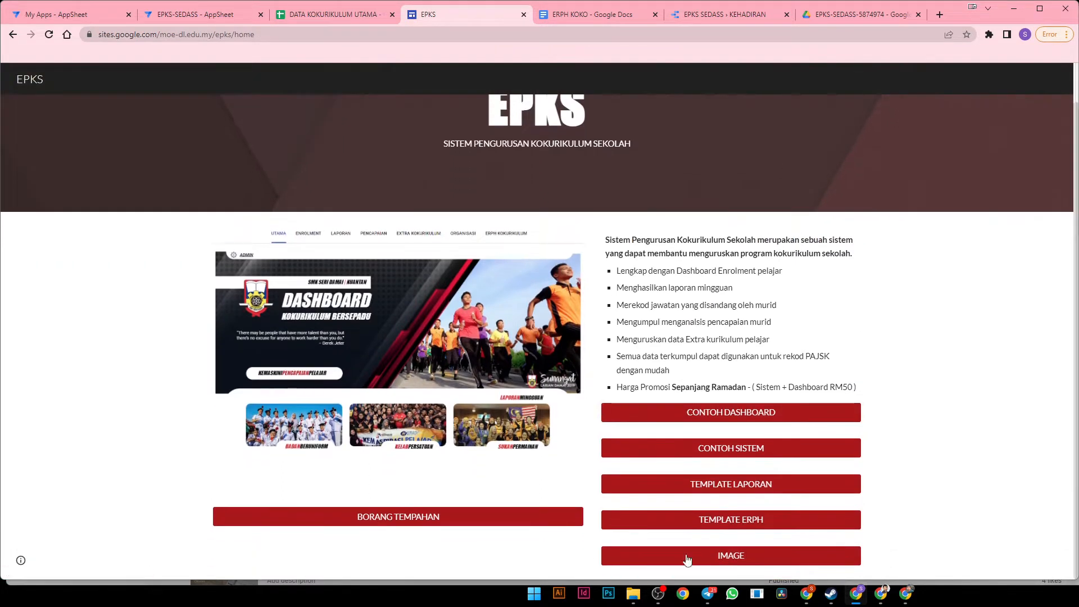
click(740, 556)
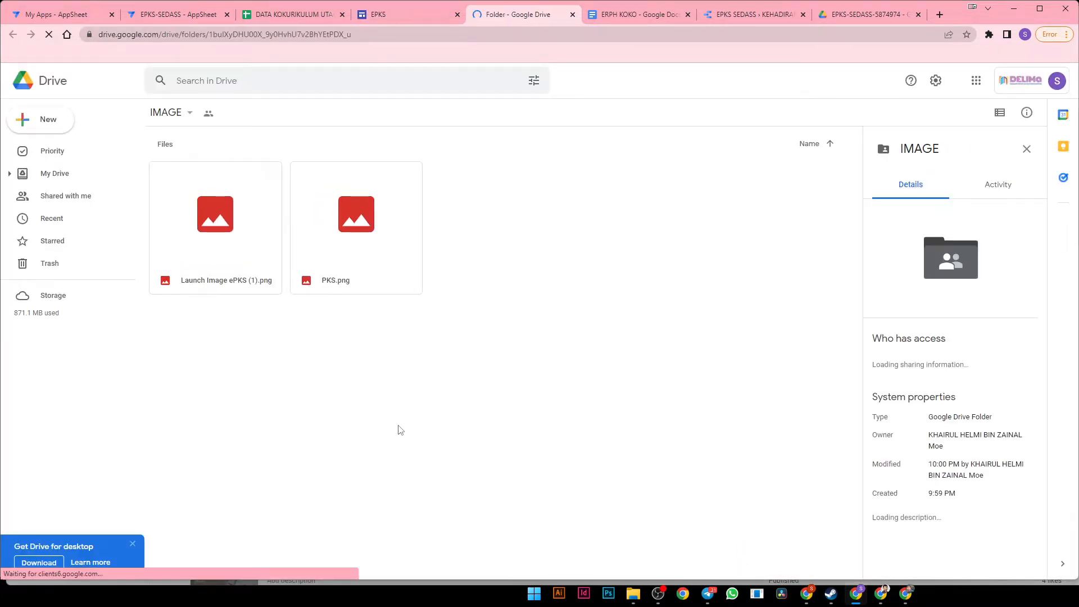
- Download PKS.png and Launch Image ePKS (1).png from the shared IMAGE folder
drag(444, 381, 223, 242)
right_click(224, 241)
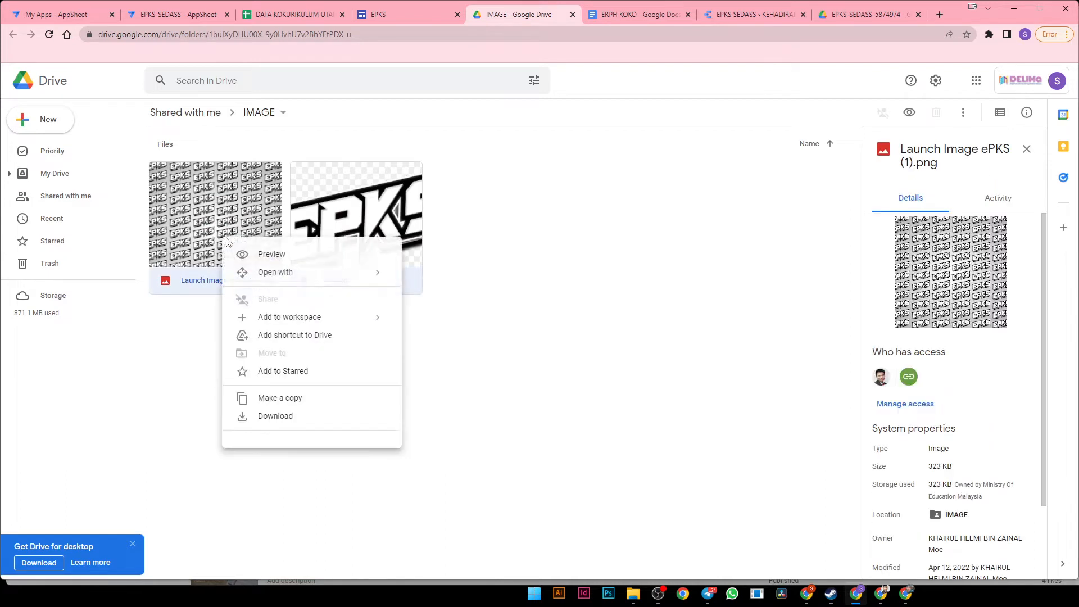
click(489, 322)
right_click(399, 224)
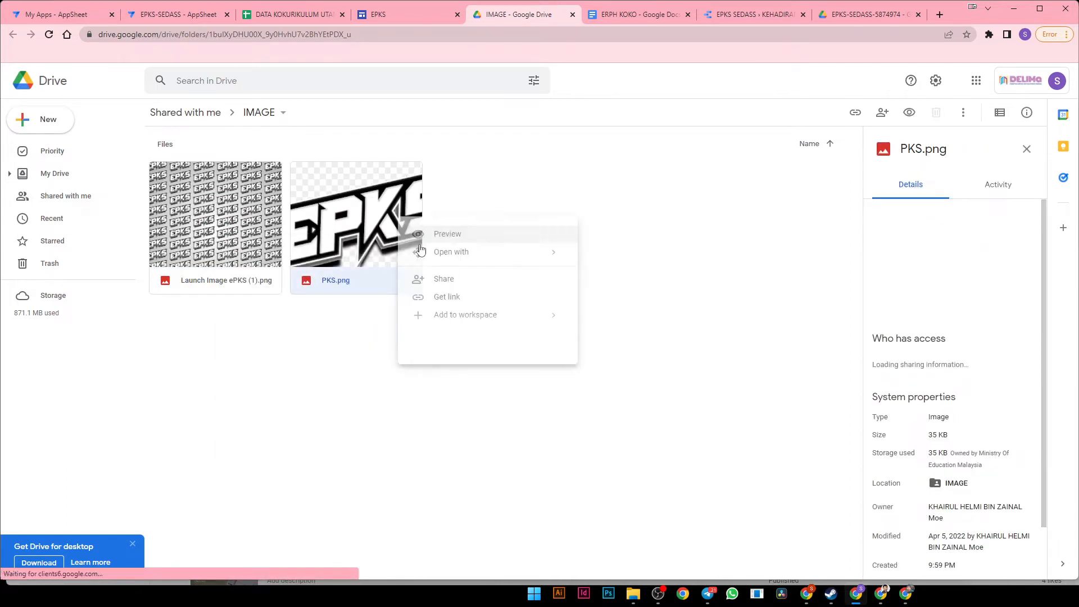
click(466, 471)
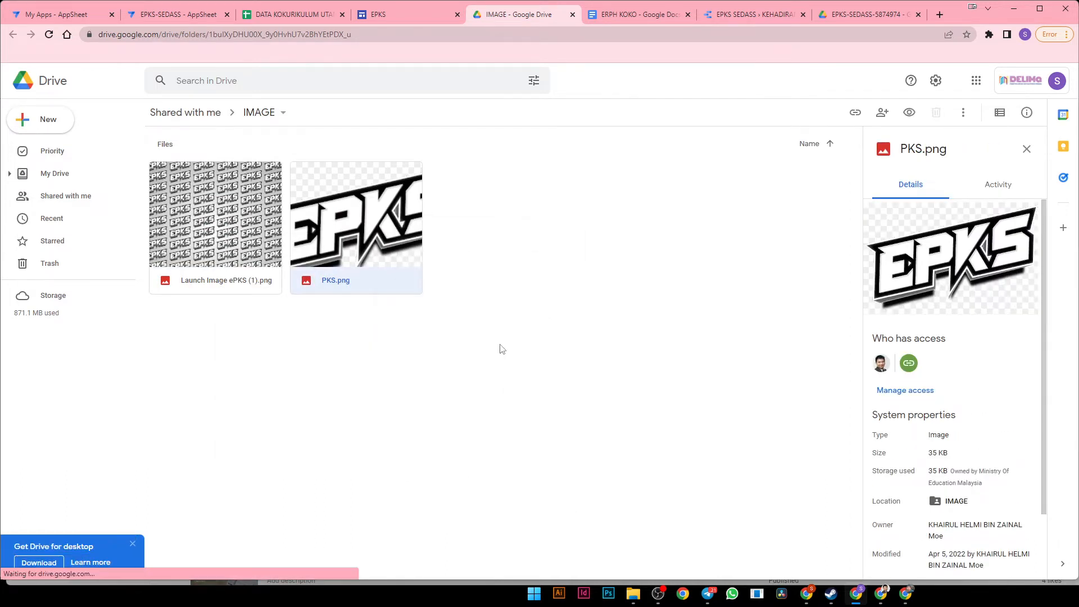
click(195, 222)
right_click(195, 222)
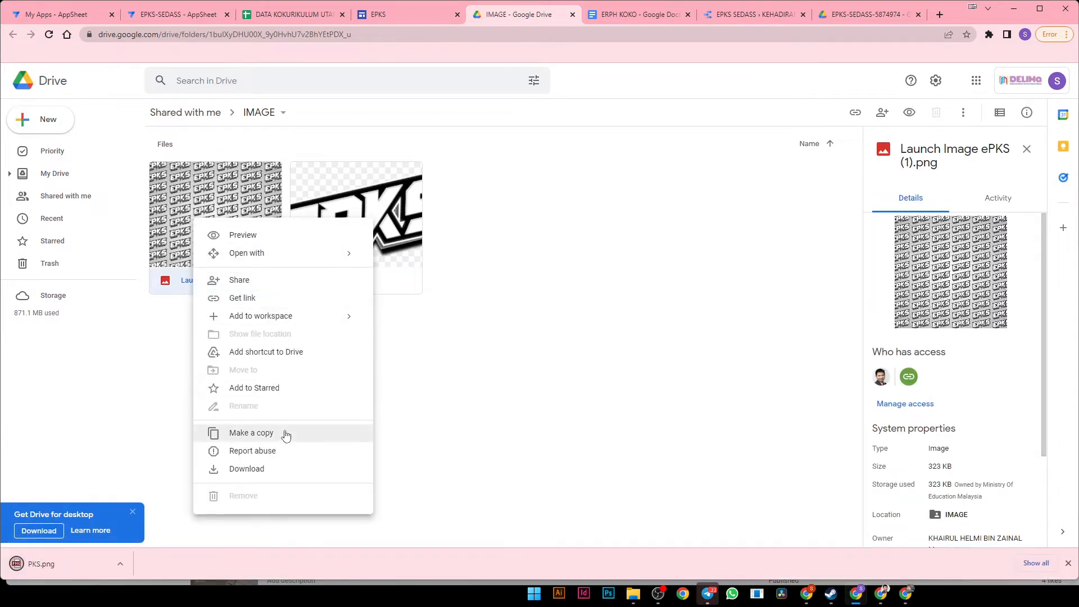
click(286, 470)
click(633, 361)
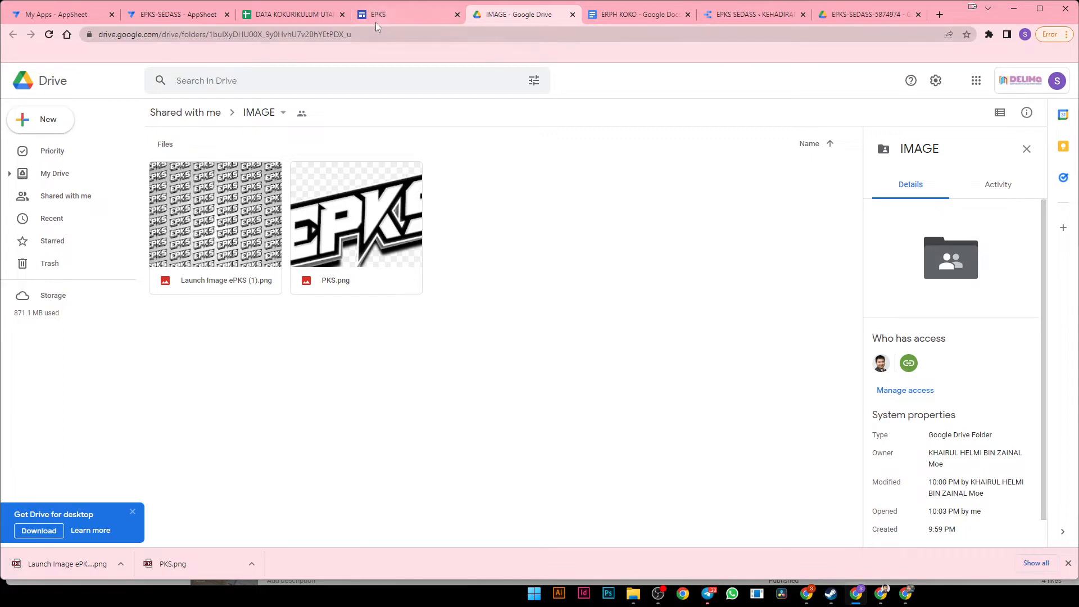
- In My Drive, open the EPKS-SEDASS app folder inside appsheet > data
click(860, 14)
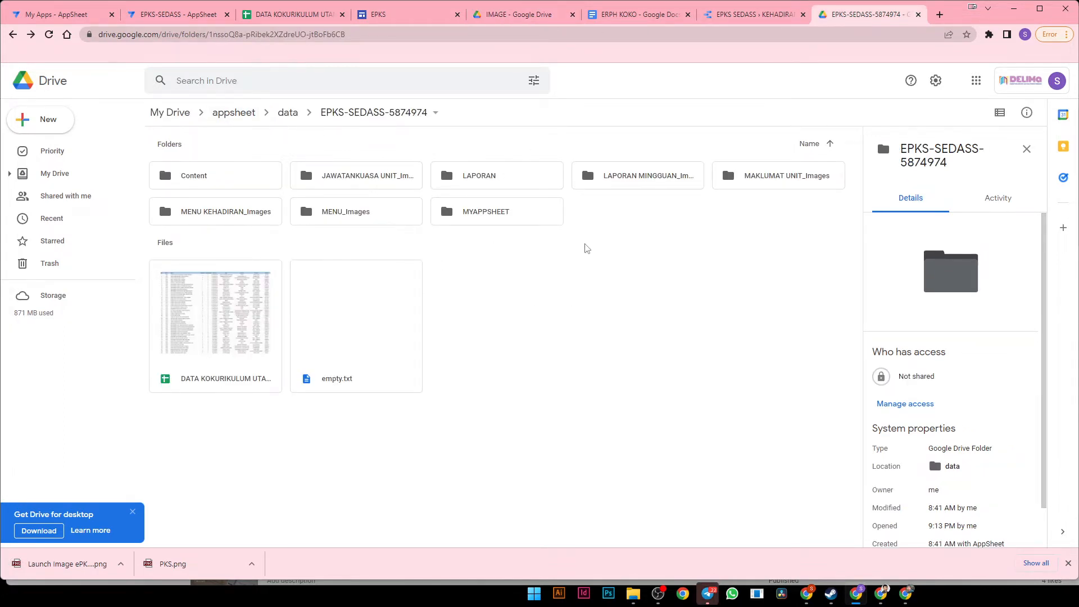
click(174, 115)
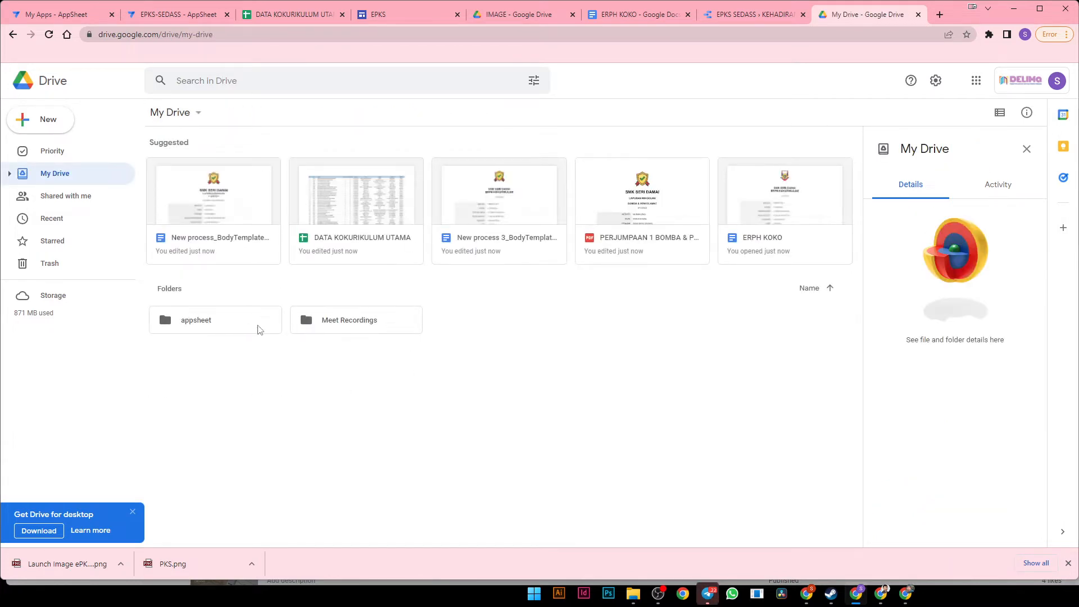
double_click(185, 321)
click(191, 179)
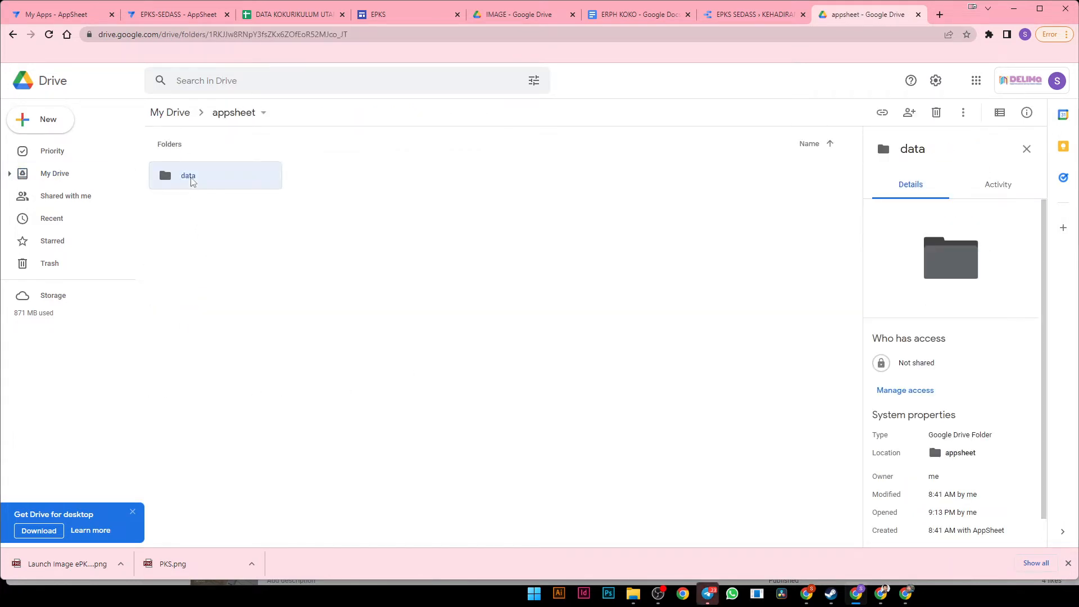
double_click(191, 180)
double_click(215, 180)
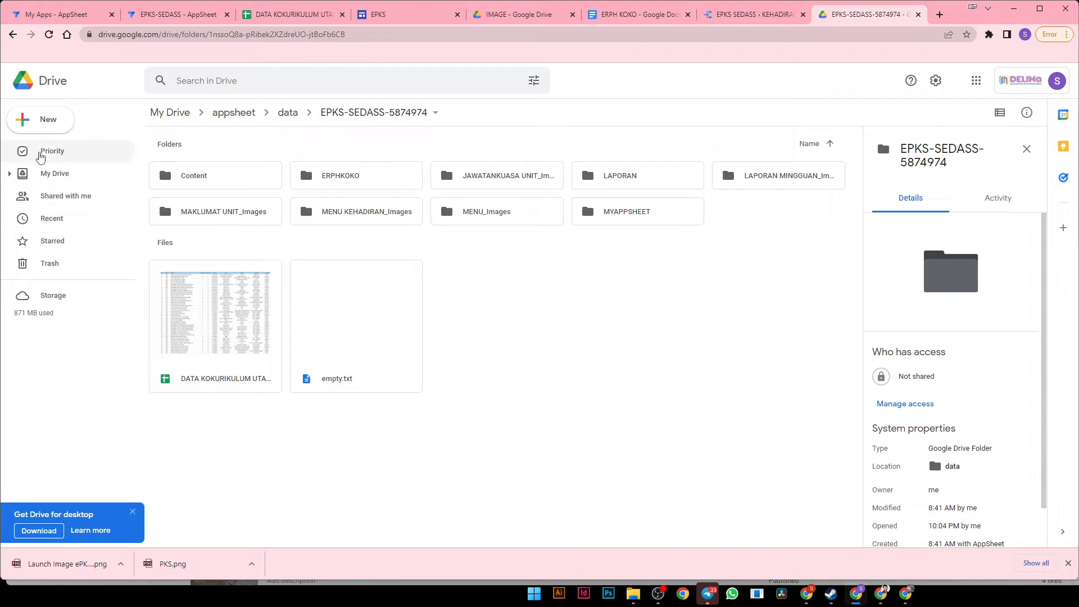
- Create a new folder named LOGO inside the EPKS-SEDASS app folder
click(35, 119)
click(56, 127)
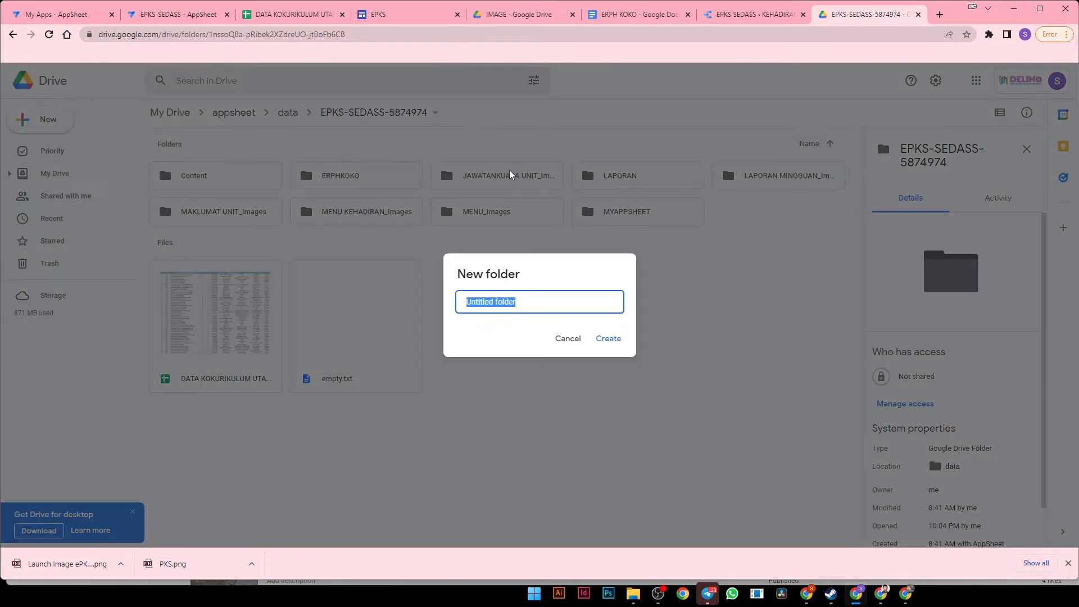
text(IMAGE)
key(BackSpace)
key(BackSpace)
key(BackSpace)
key(BackSpace)
key(BackSpace)
text(LOGO)
key(Return)
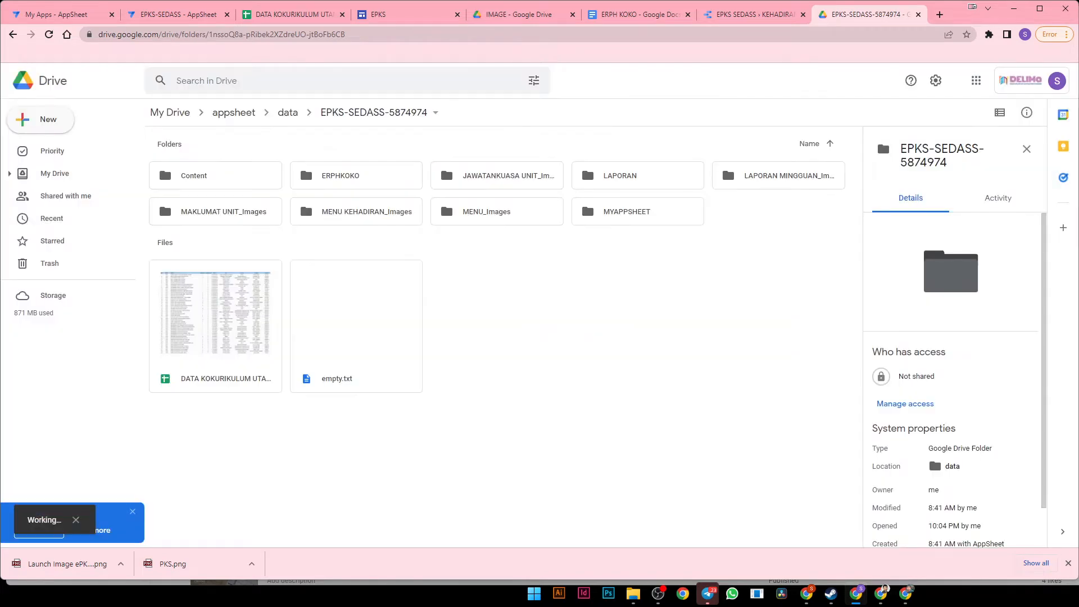
- Upload Launch Image ePKS (1) and PKS from Downloads into the LOGO folder
double_click(215, 212)
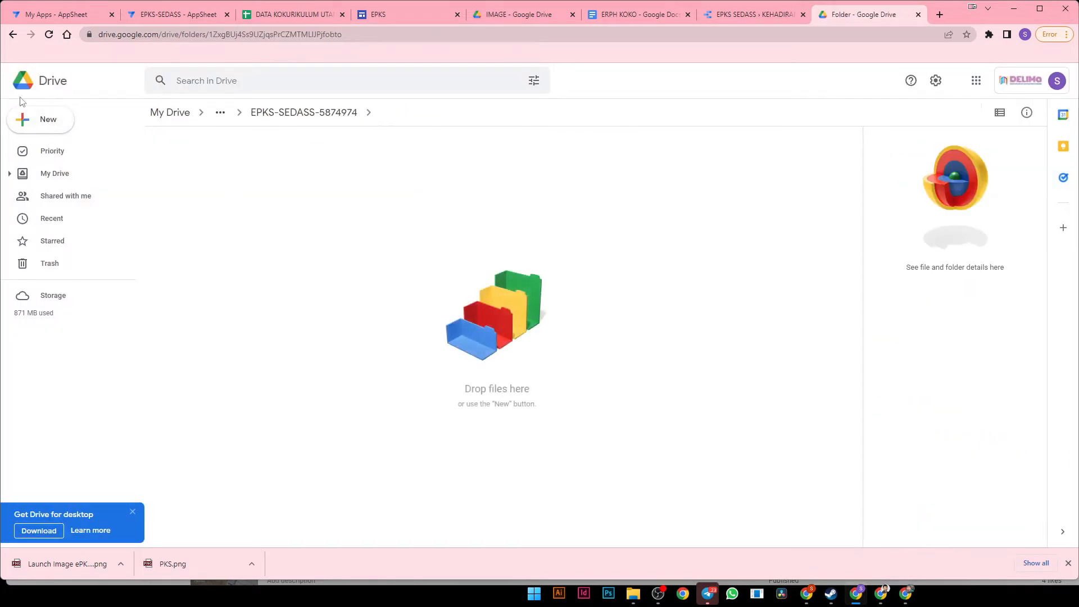
click(41, 119)
click(51, 149)
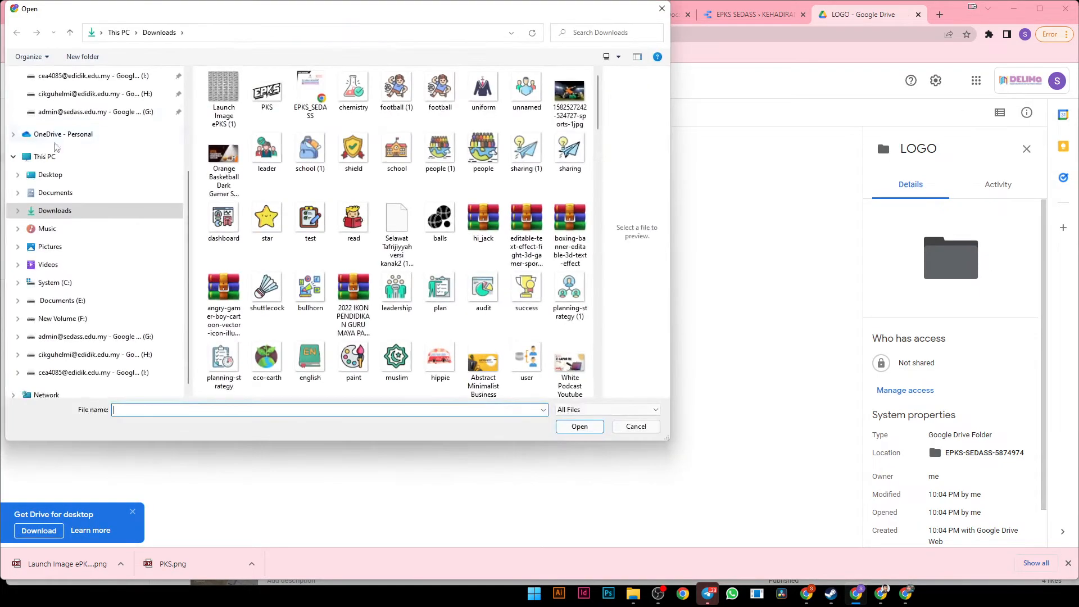
click(223, 98)
ctrl+click(267, 93)
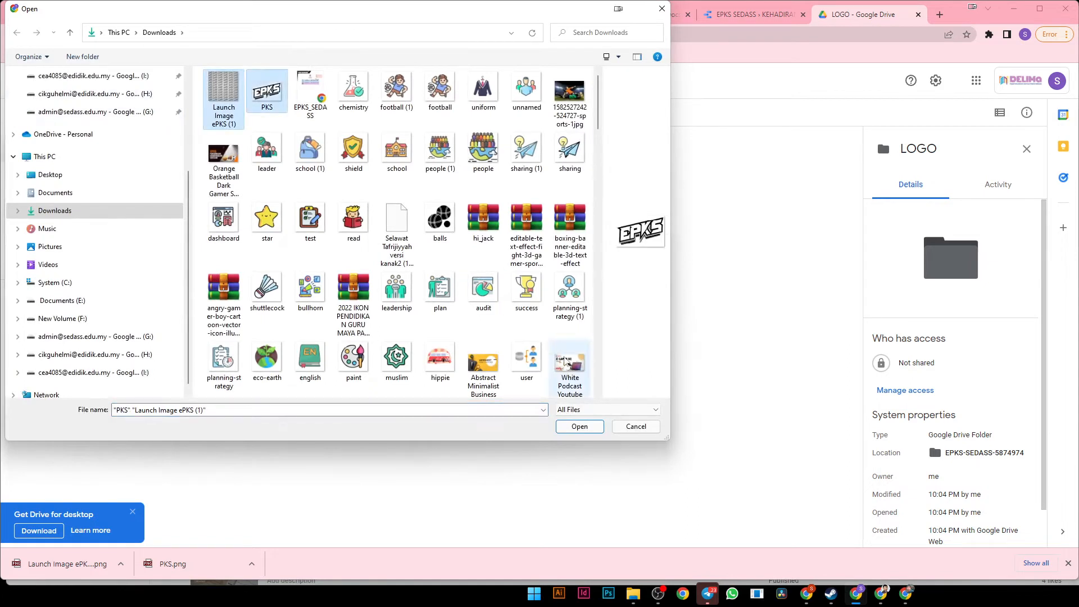
click(579, 426)
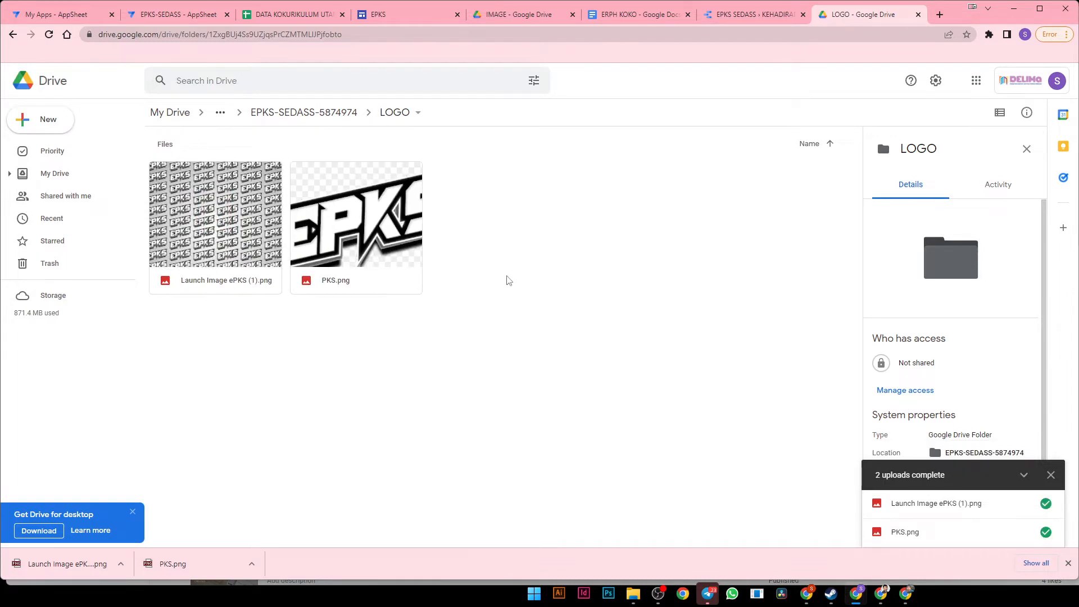
- Switch to the EPKS-SEDASS app in AppSheet and change its app logo to a custom image
click(355, 12)
click(186, 15)
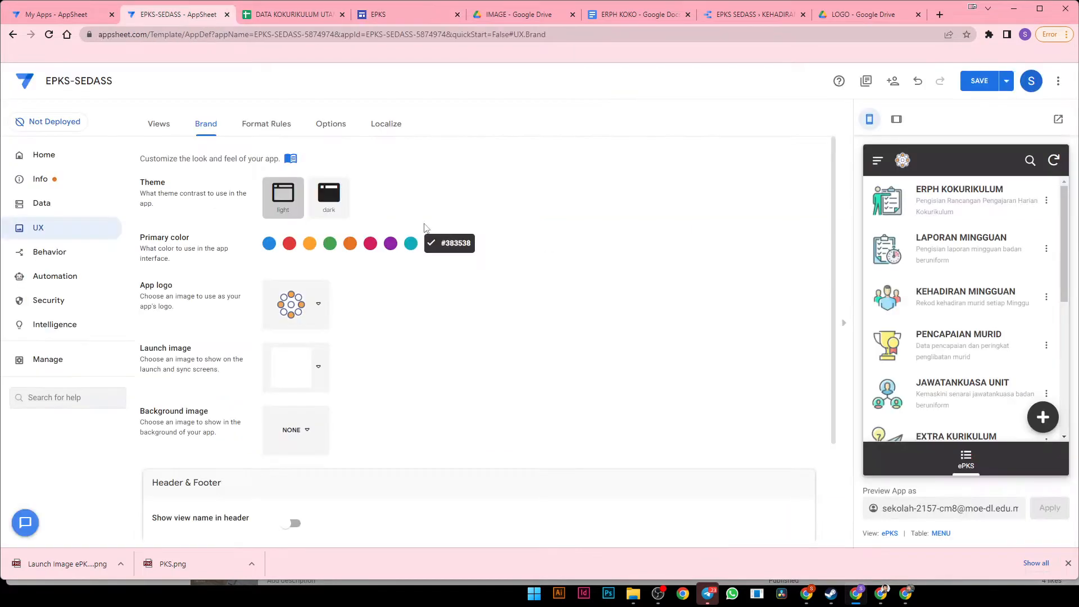
click(310, 308)
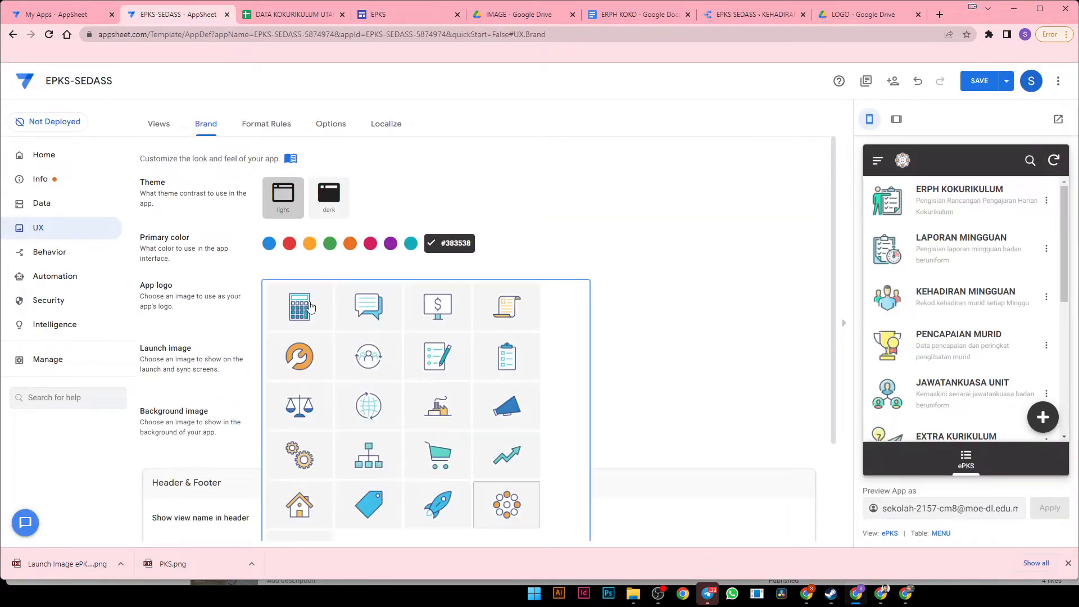
scroll(545, 522, down, 2)
click(320, 449)
click(292, 446)
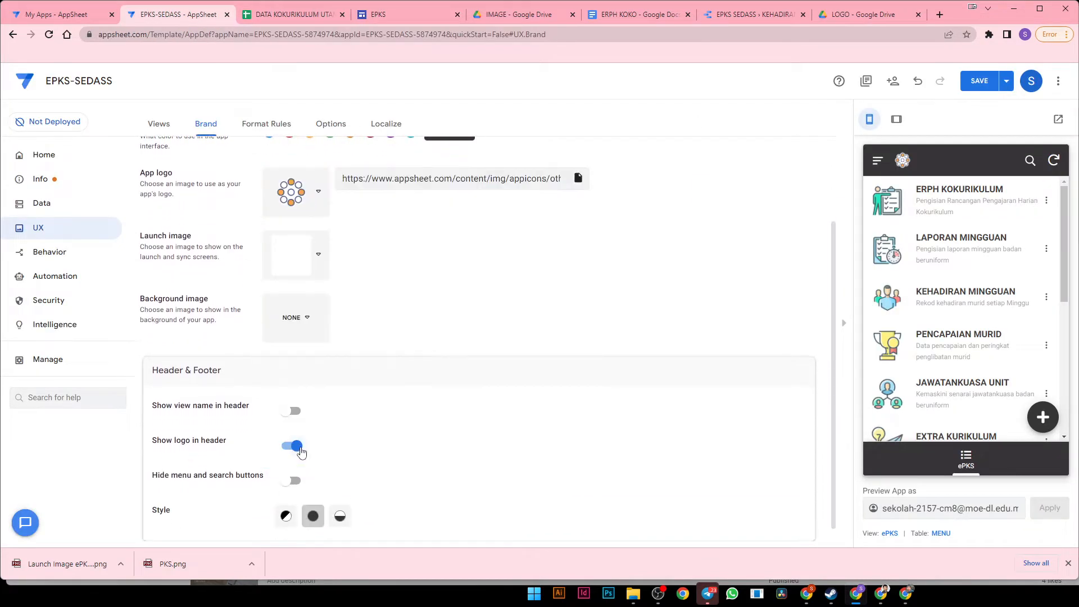
- Choose PKS.png from the Google Drive folder appsheet > data > EPKS-SEDASS-5874974 > LOGO as the app logo
click(577, 179)
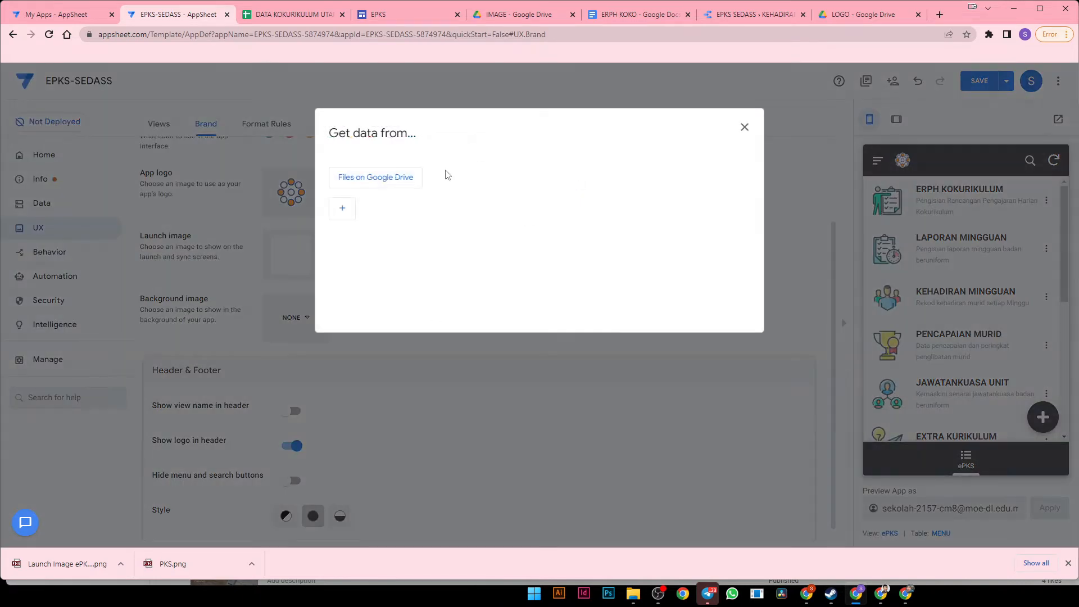
click(397, 181)
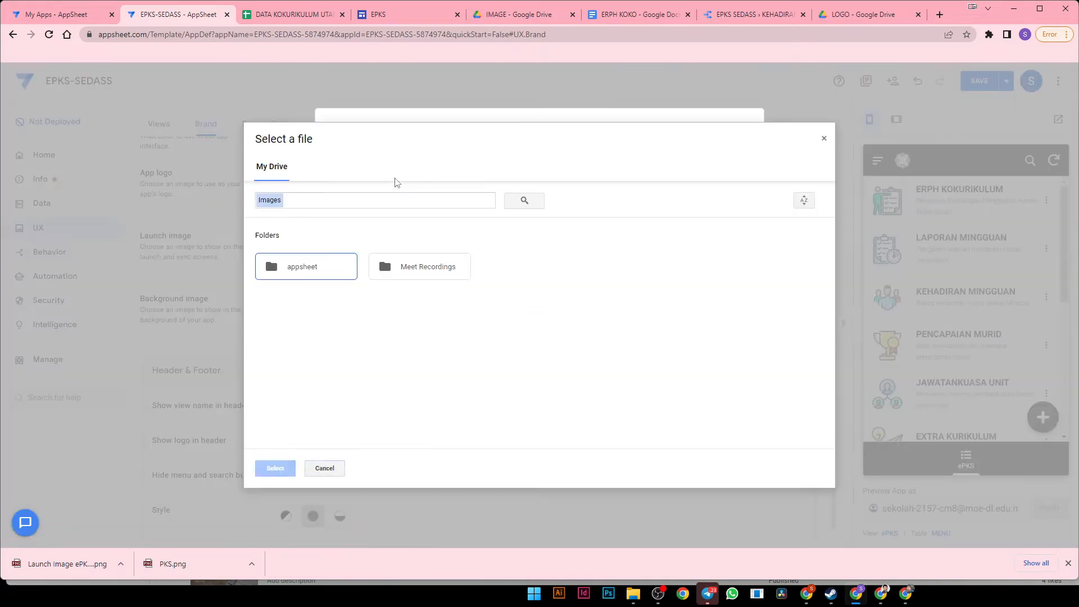
double_click(319, 268)
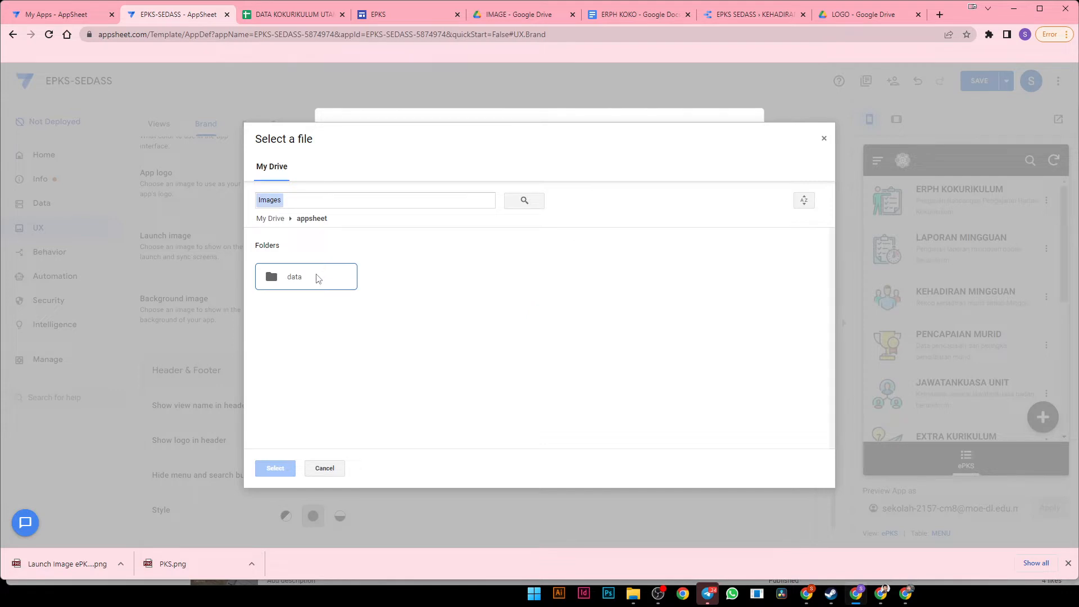
double_click(317, 278)
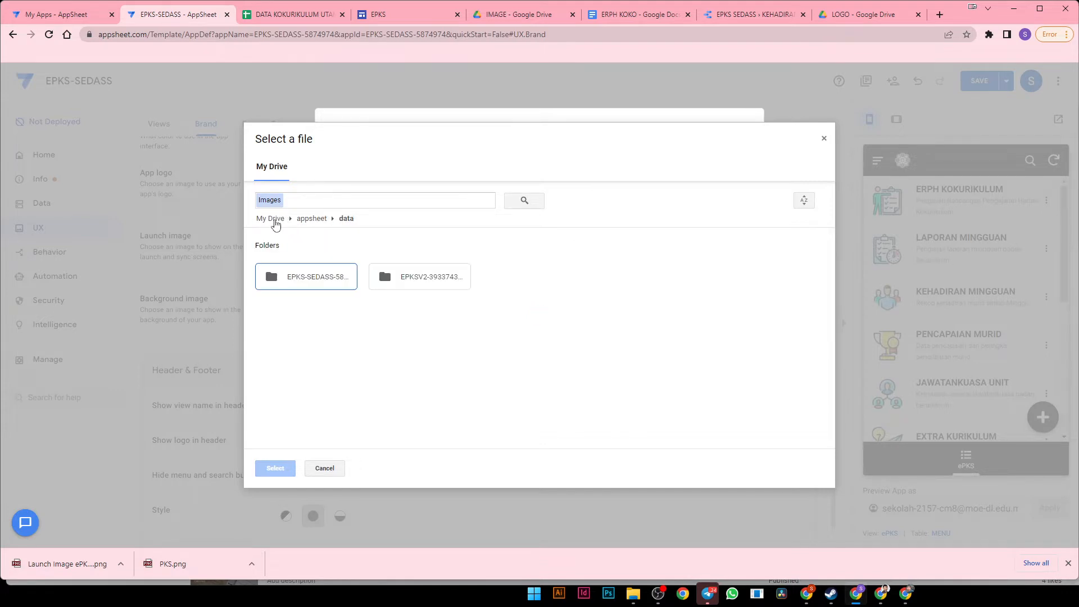
double_click(299, 283)
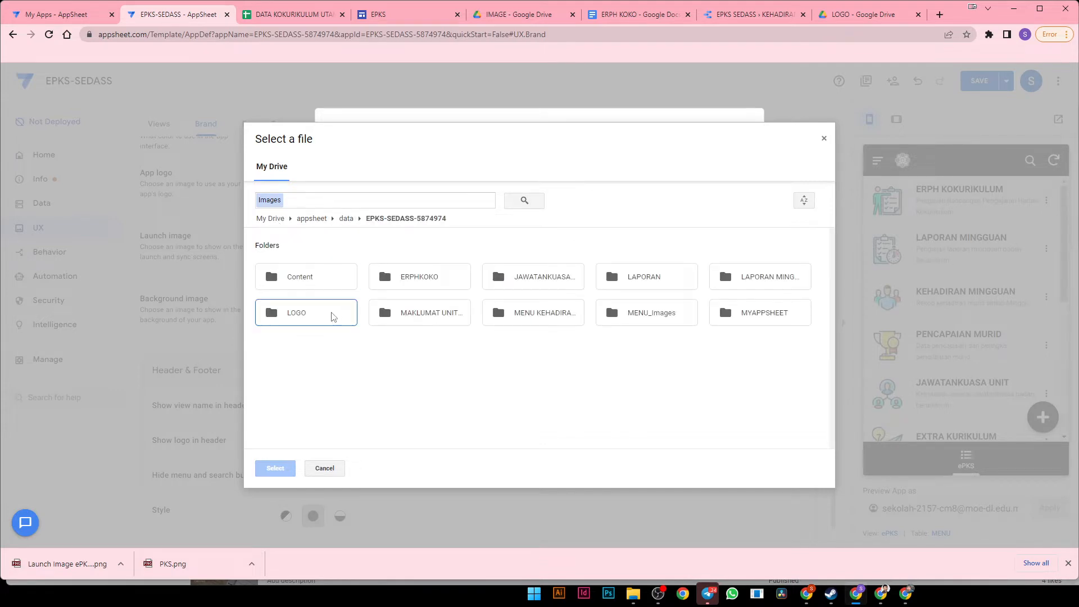
double_click(330, 314)
click(433, 326)
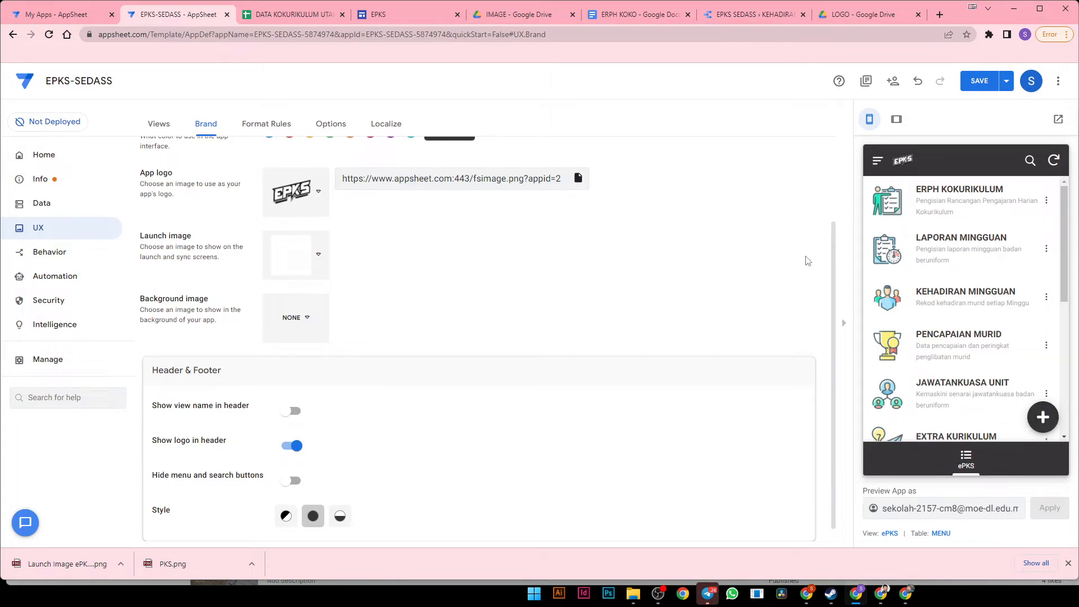
- Set a custom launch image using Launch Image ePKS (1).png from the LOGO folder on Google Drive, and save the app
click(296, 261)
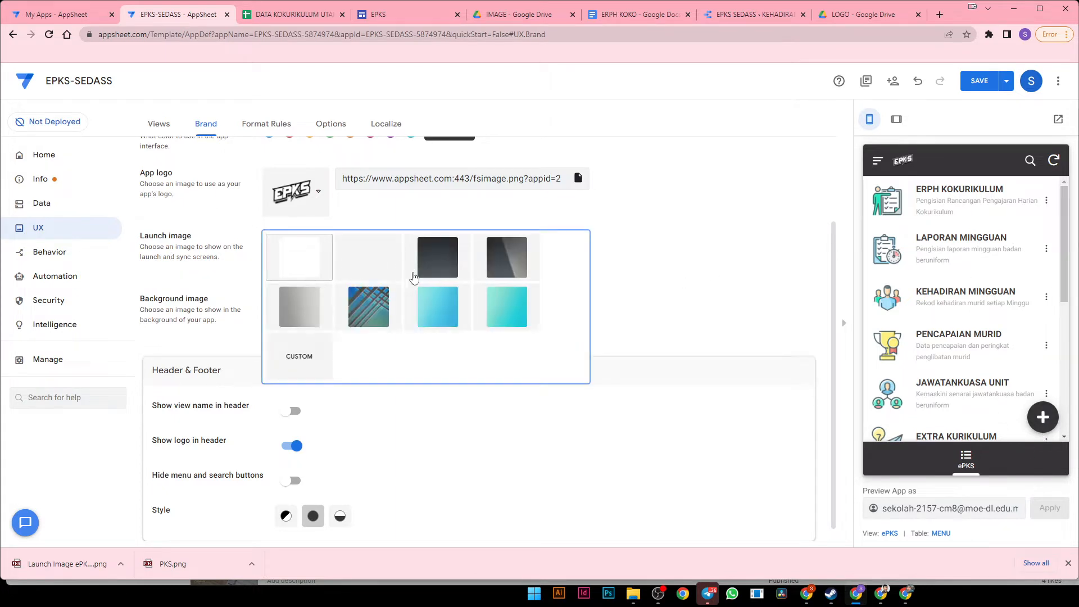
click(285, 359)
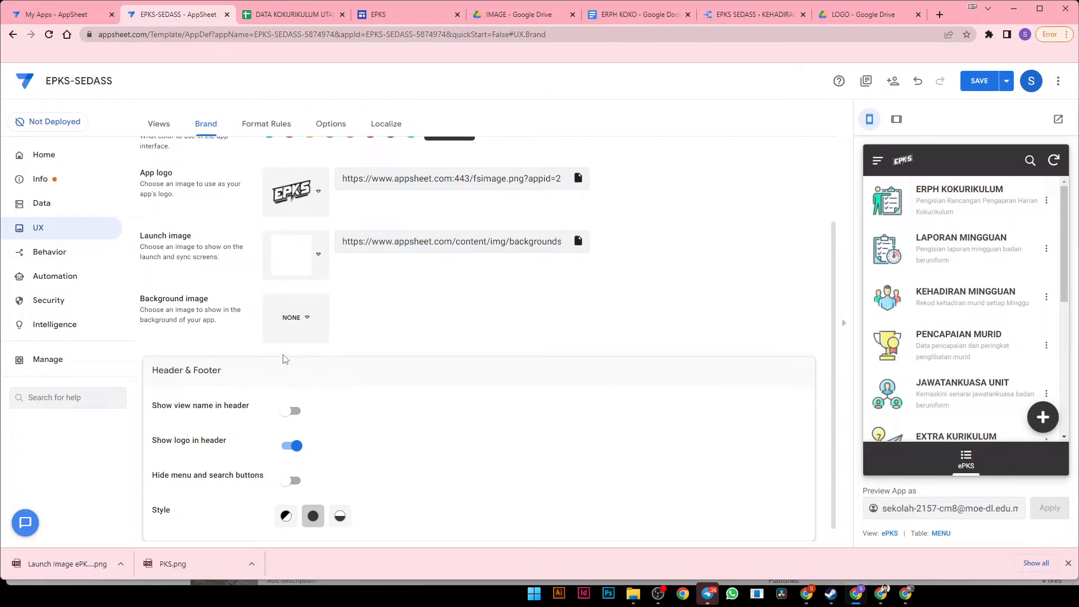
click(579, 241)
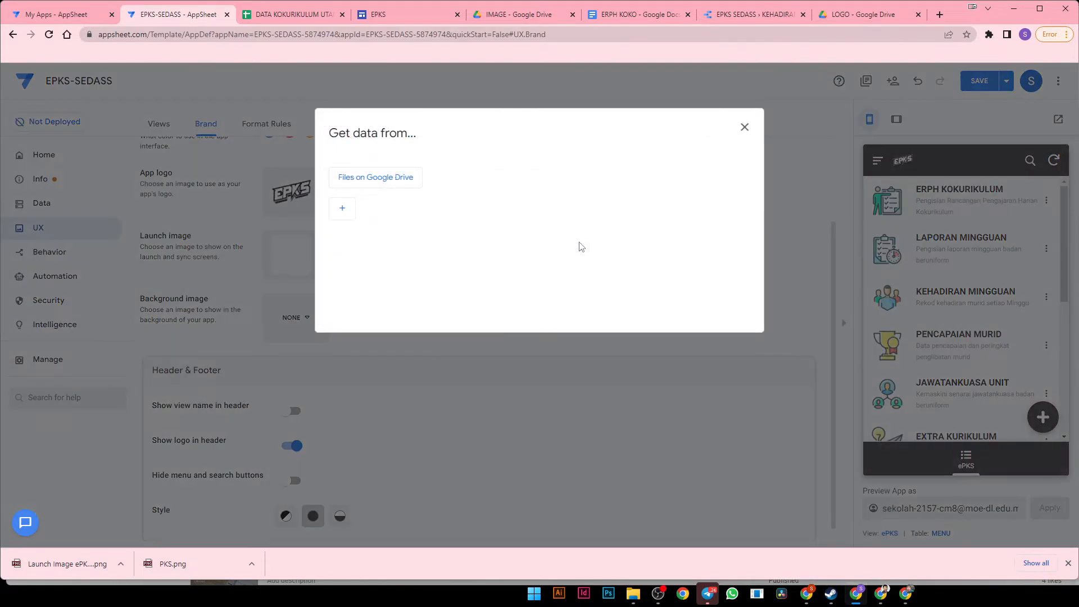
click(395, 180)
double_click(333, 265)
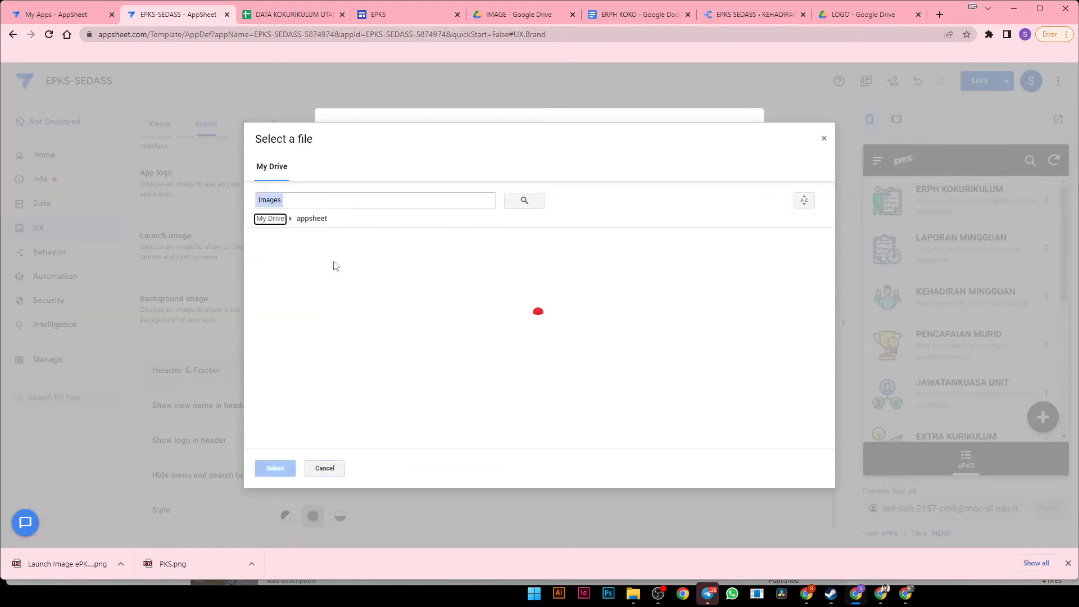
double_click(296, 278)
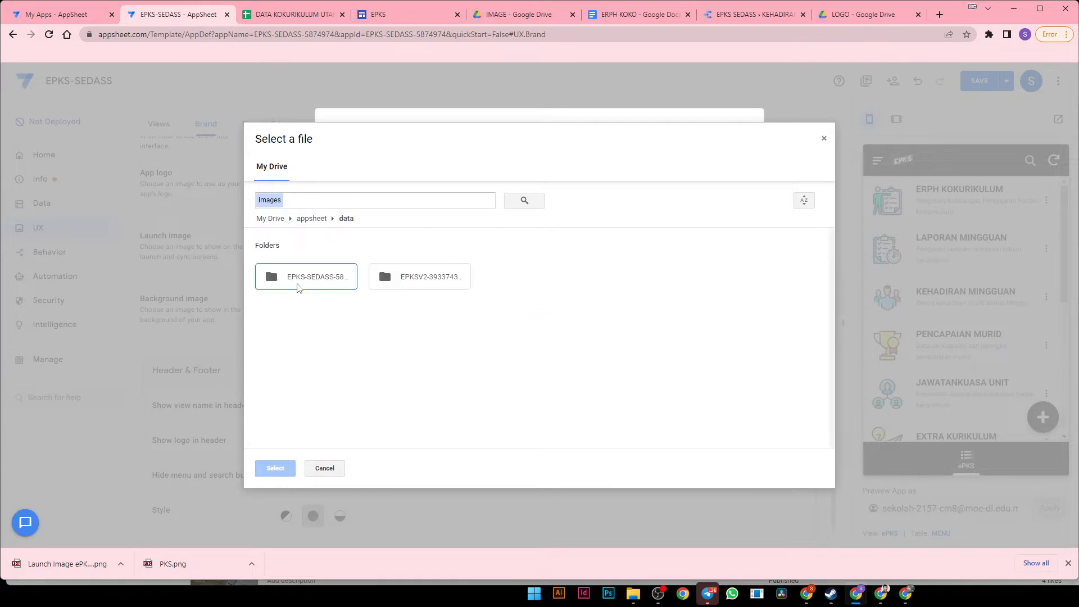
double_click(298, 279)
double_click(298, 308)
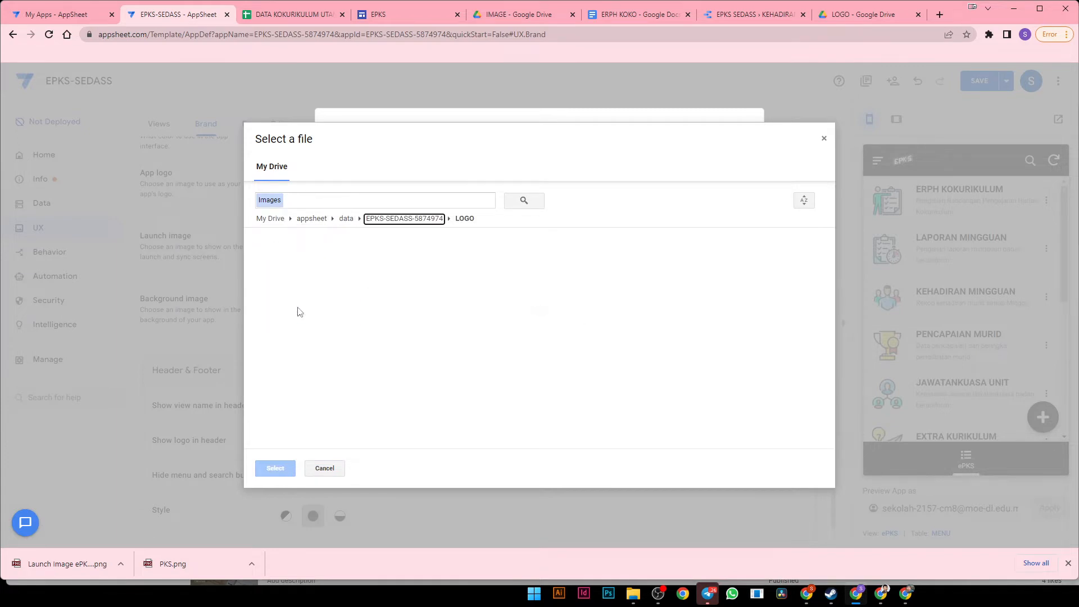
double_click(298, 308)
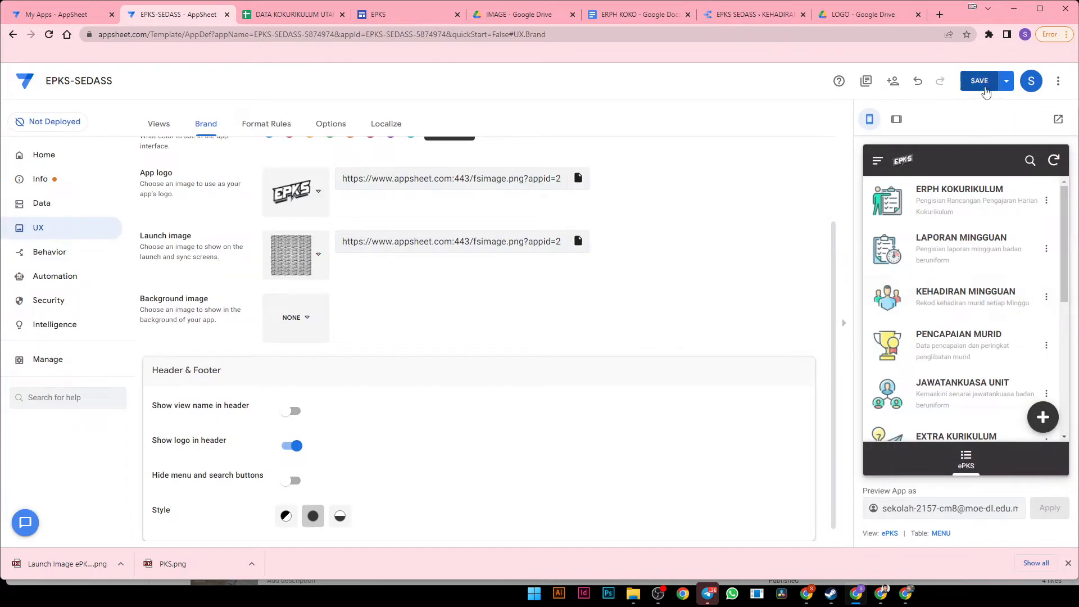
click(983, 84)
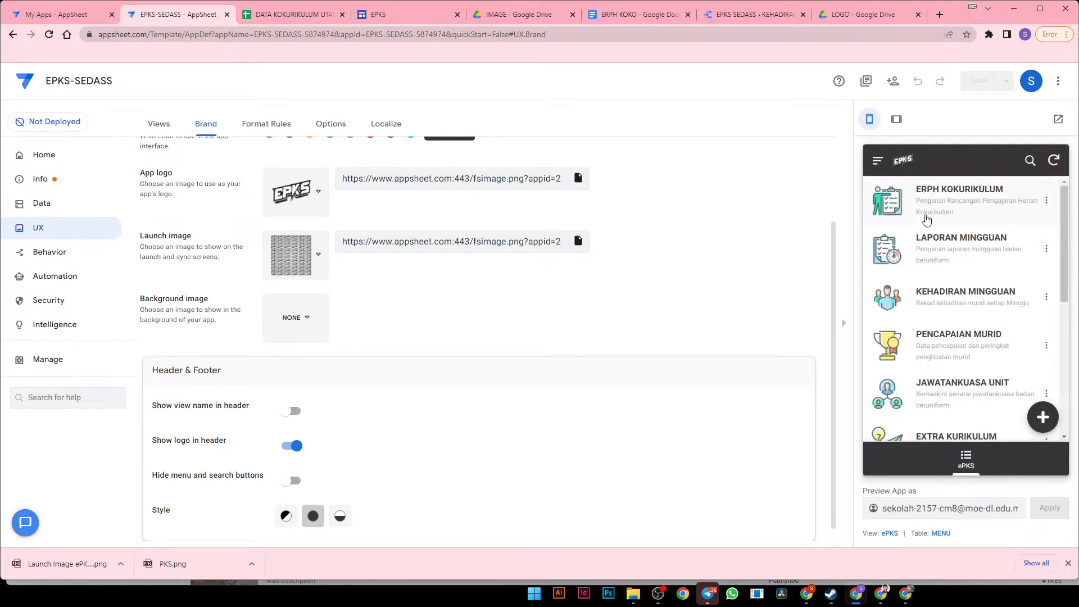
scroll(457, 300, up, 2)
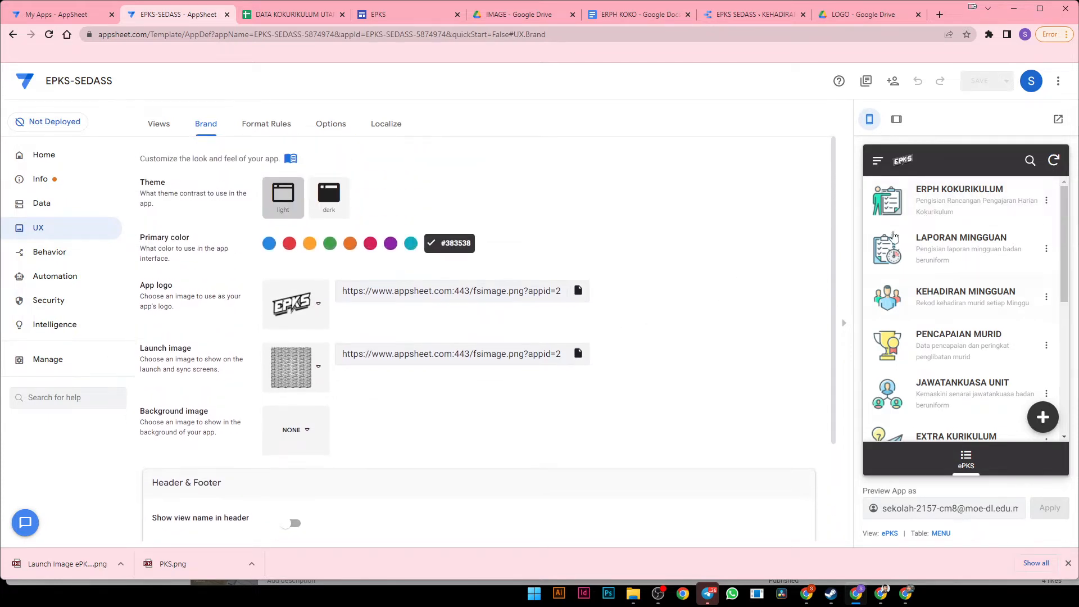
scroll(943, 354, down, 3)
scroll(943, 354, down, 2)
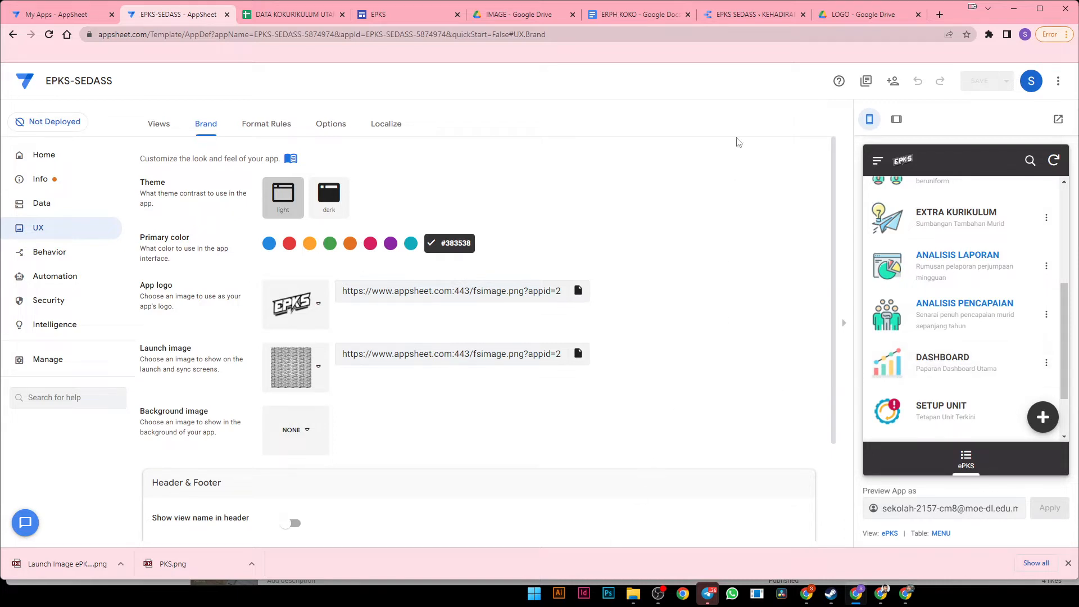
- Switch to the EPKS SEDASS Data Studio report and set its link sharing to "Anyone on the Internet can find and view"
click(770, 21)
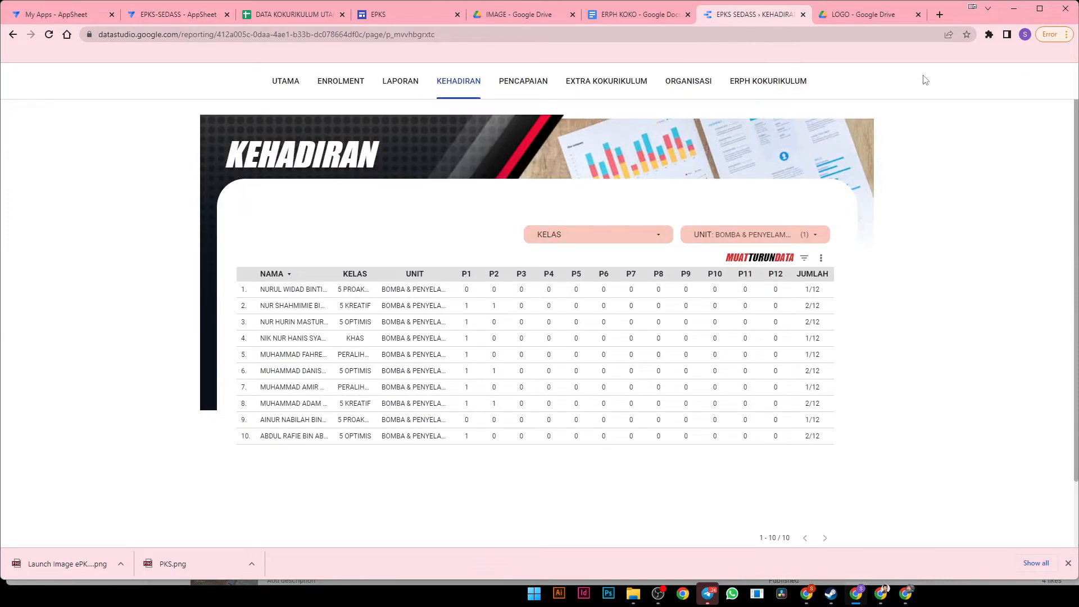
mouse_move(926, 75)
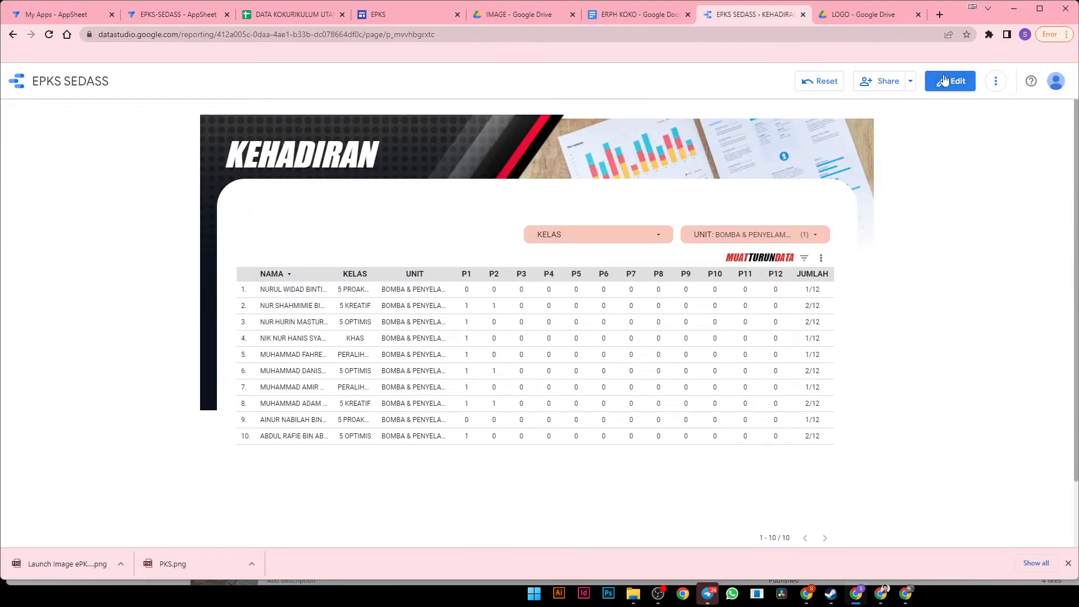
click(892, 86)
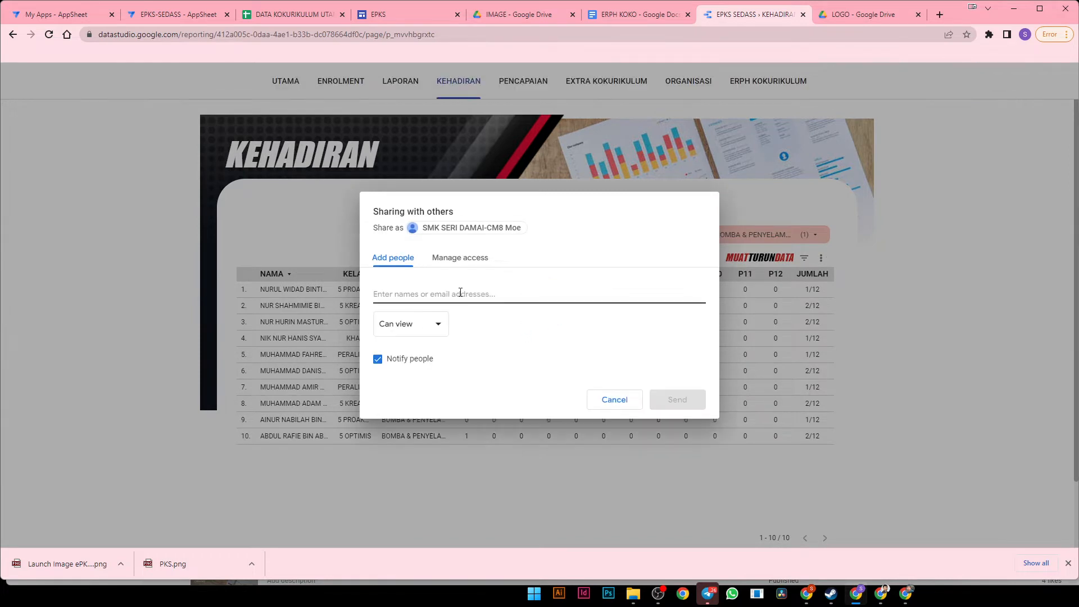
click(471, 263)
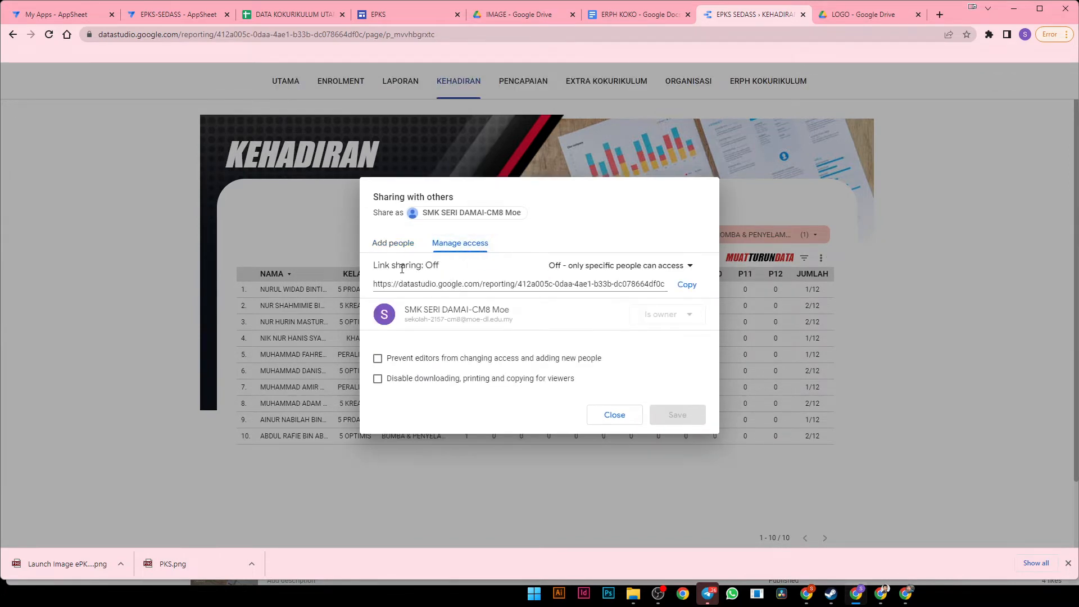
drag(378, 267, 439, 266)
click(573, 268)
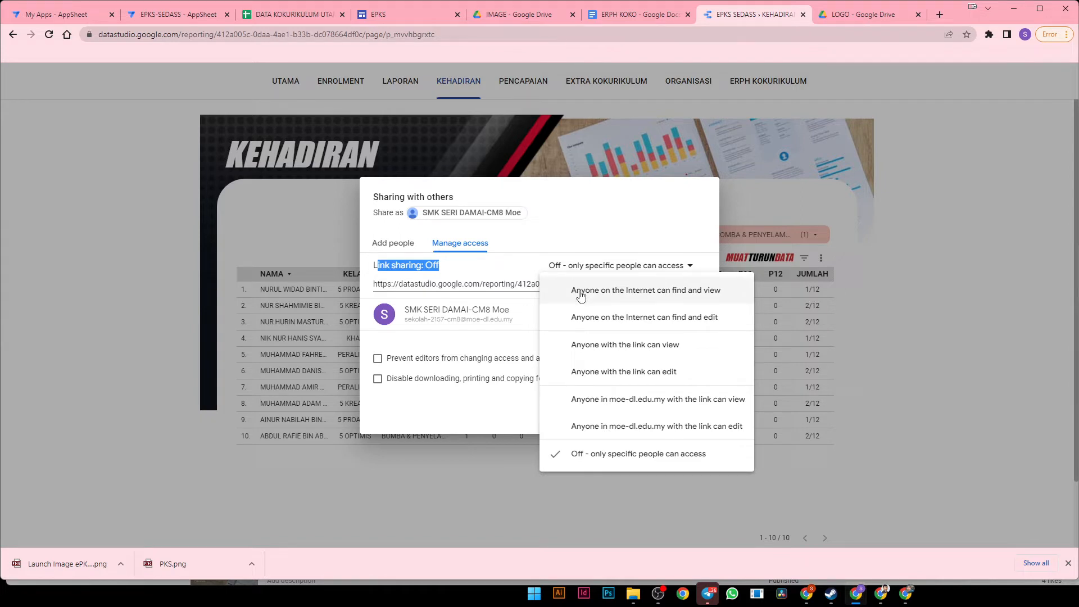
click(581, 293)
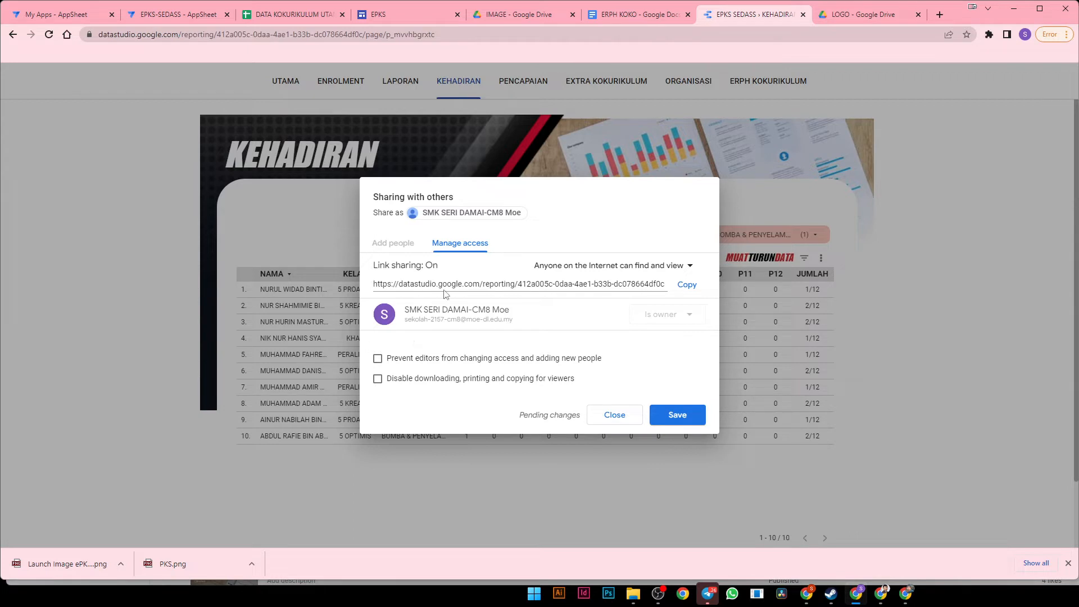
- Copy the report's sharing link, save the access changes and close the sharing dialog
click(650, 283)
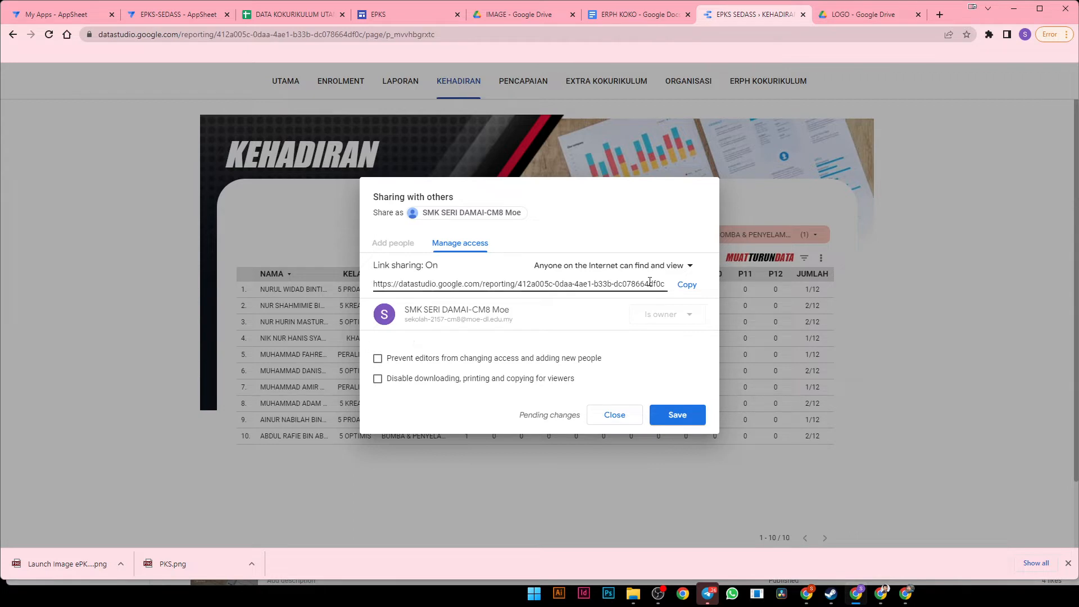
click(683, 292)
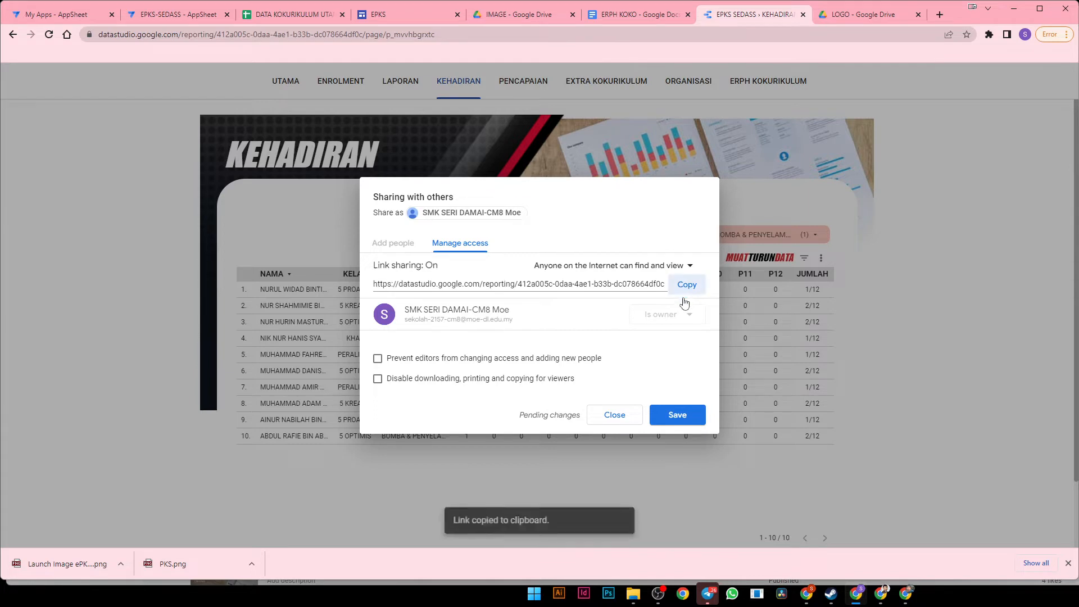
click(673, 416)
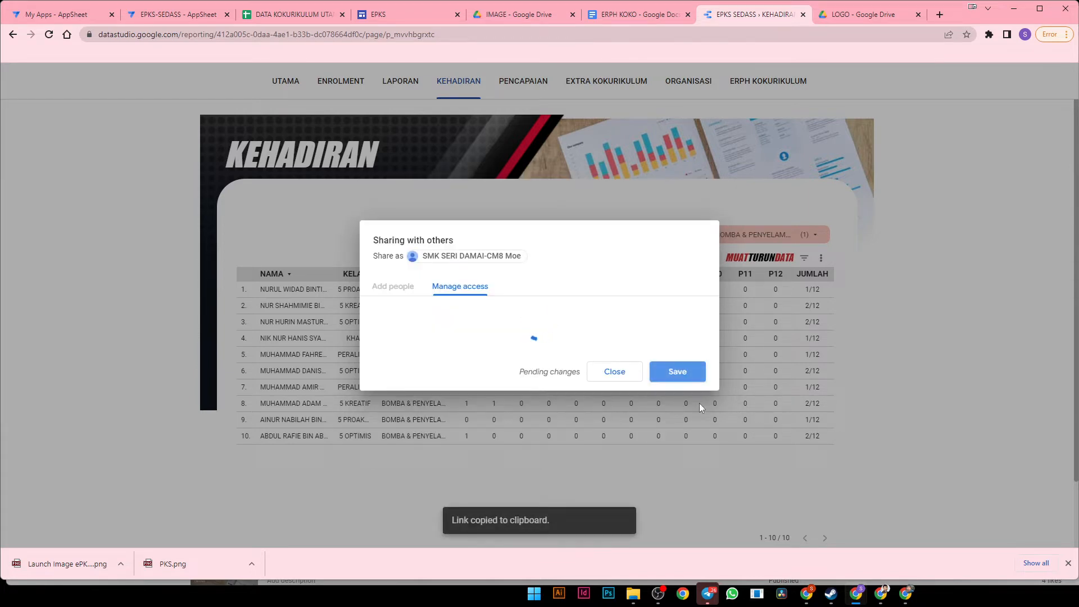
click(628, 426)
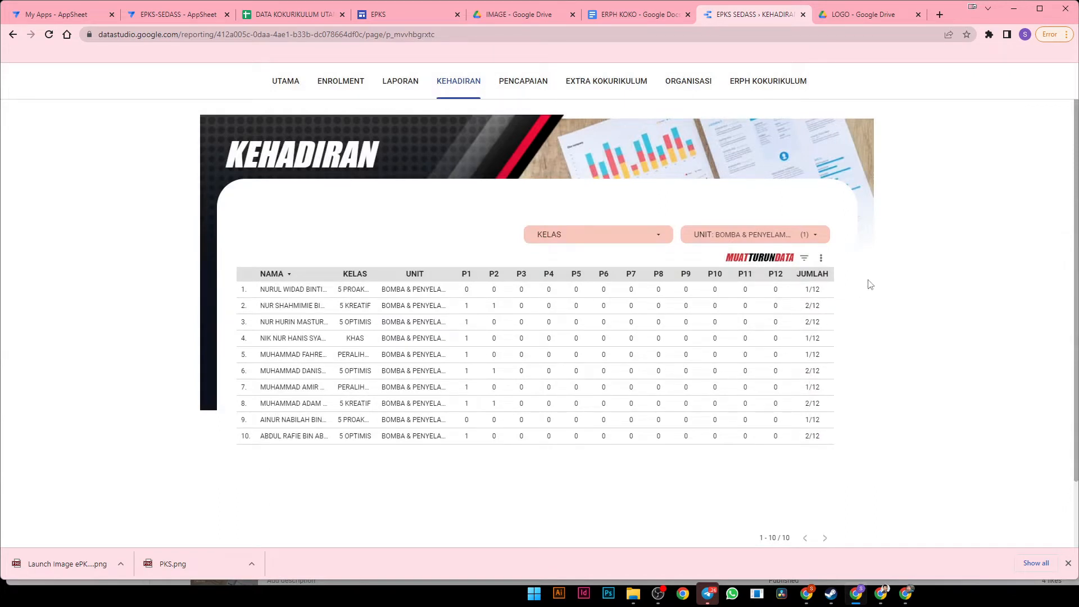
- In the AppSheet app preview, replace the DASHBOARD menu entry's URL with the copied report link and save the entry
click(180, 22)
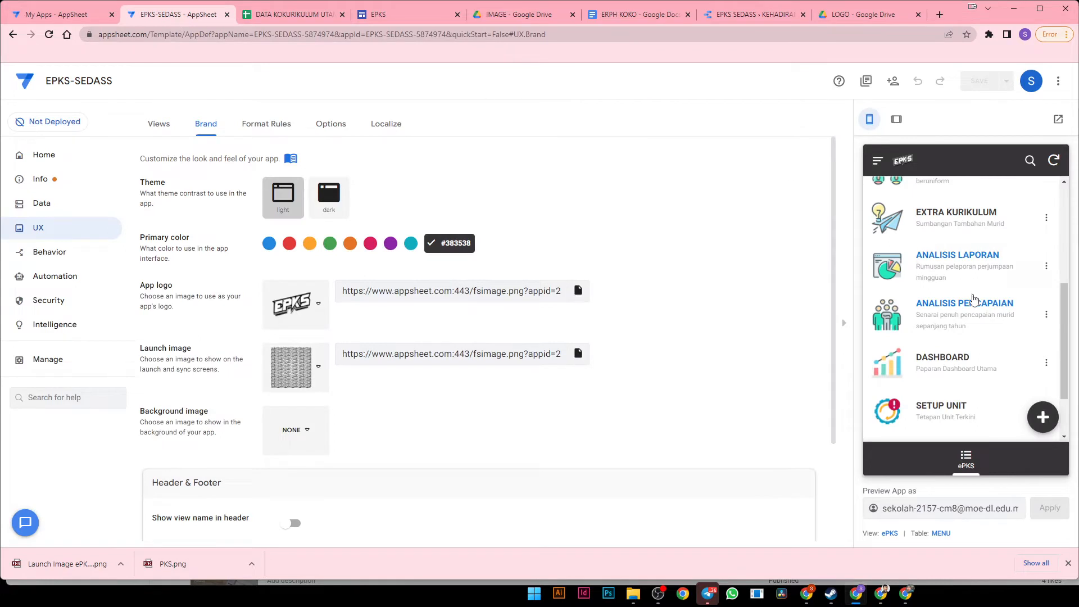
scroll(966, 388, down, 2)
click(1046, 288)
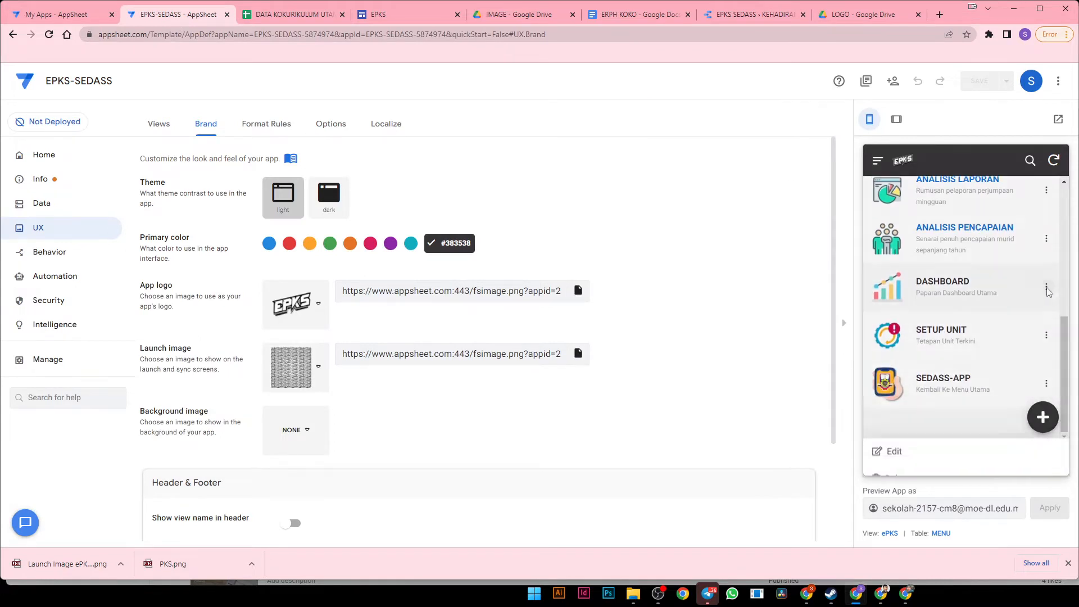
click(975, 412)
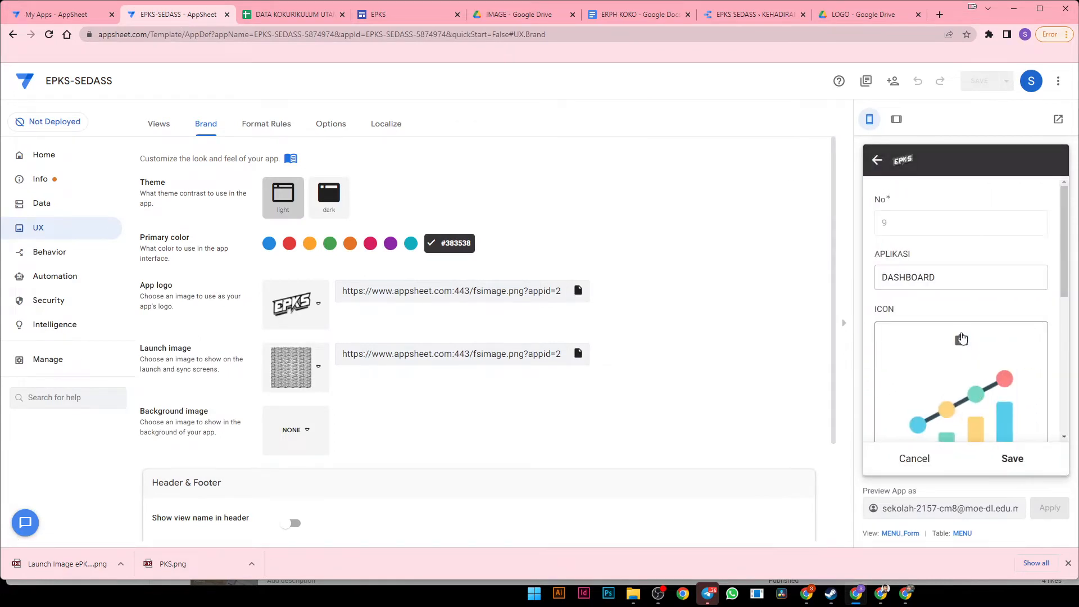
scroll(961, 340, down, 5)
triple_click(937, 410)
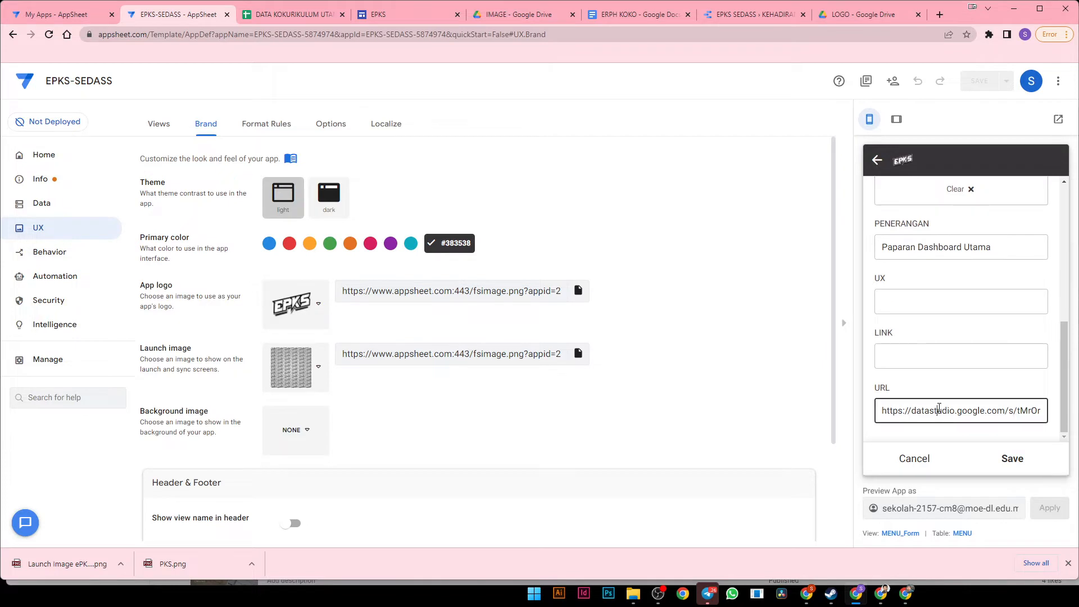
key(ctrl+v)
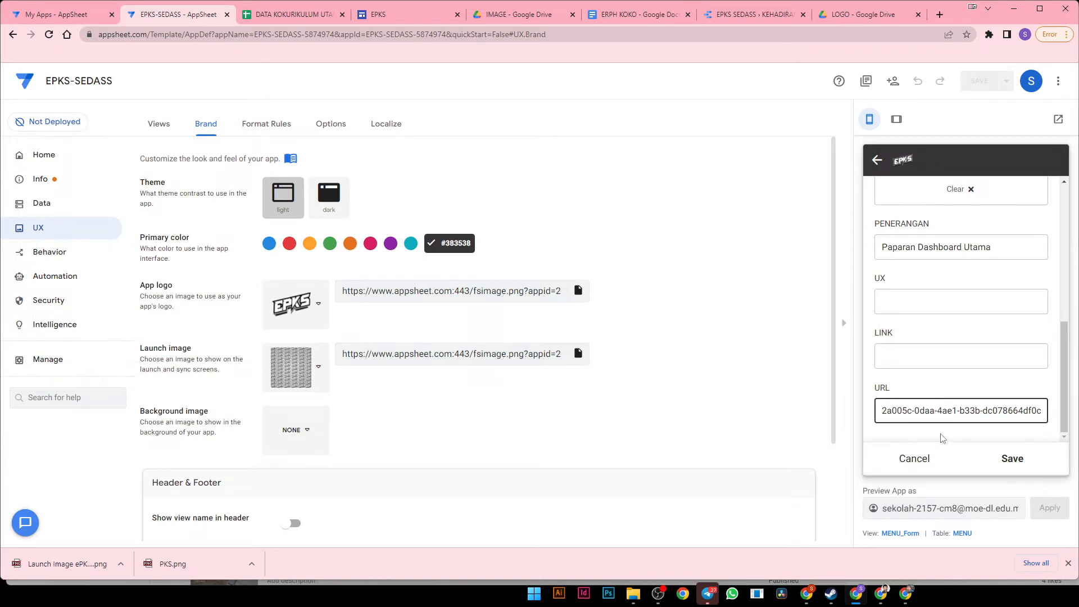
click(1003, 458)
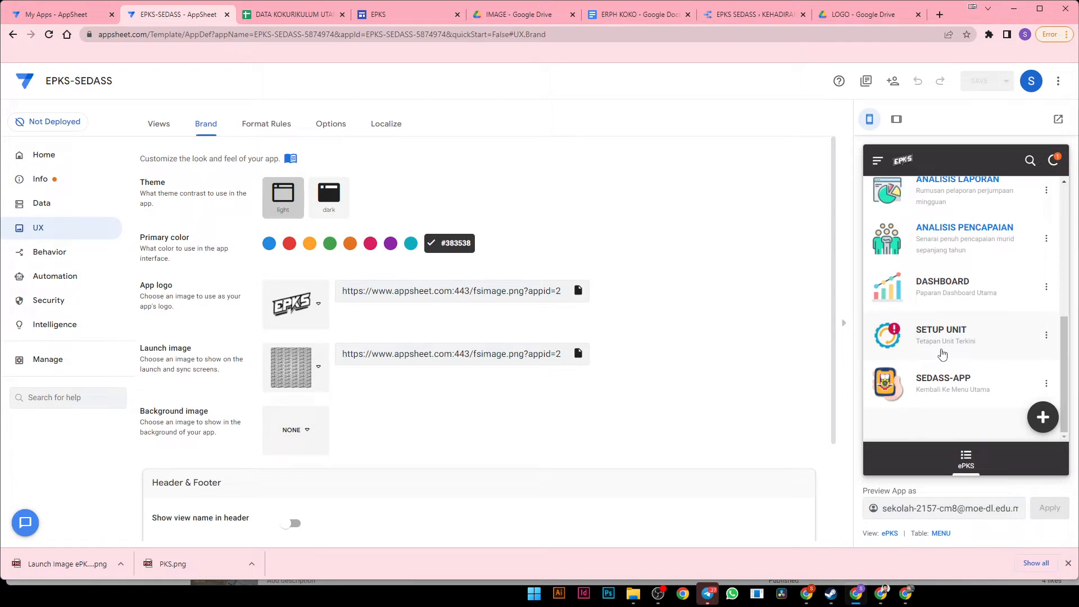
- Sync the app preview and test its DASHBOARD and SETUP UNIT menu entries, returning to the ePKS menu
scroll(943, 354, up, 1)
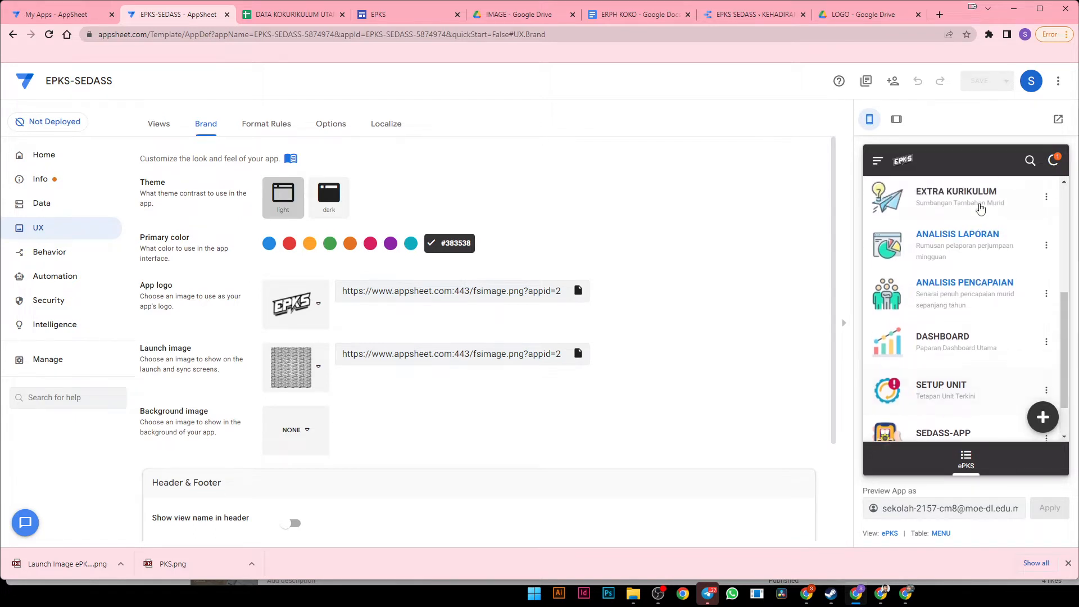
scroll(930, 303, down, 1)
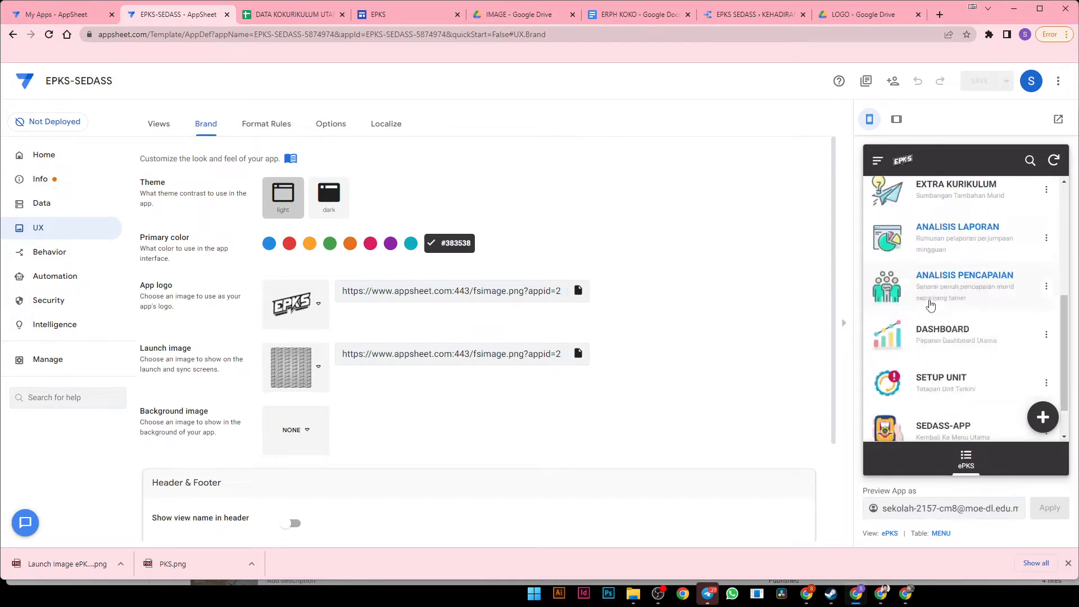
click(931, 297)
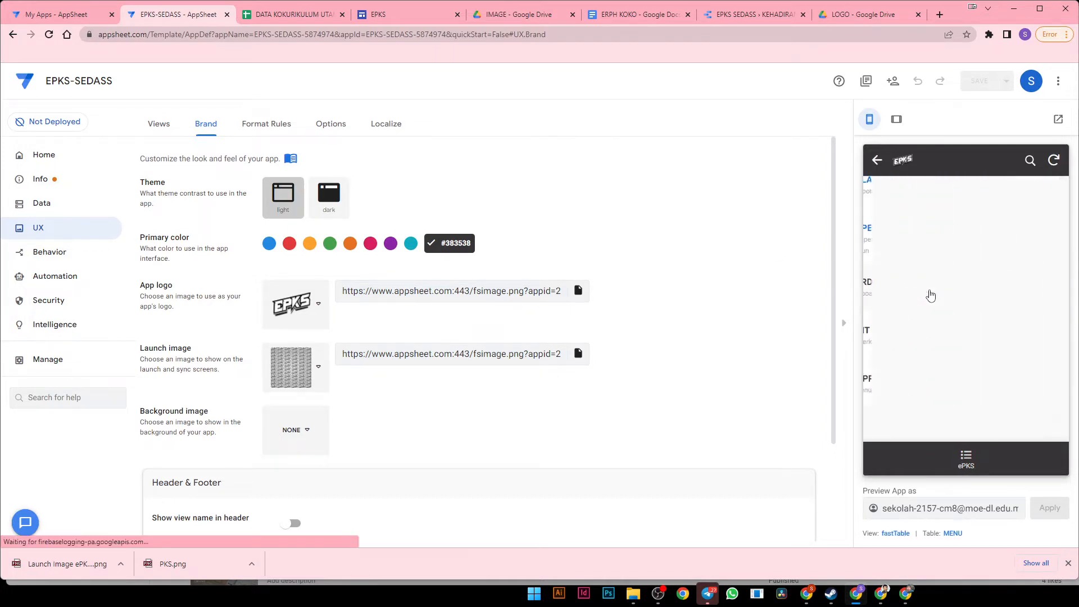
click(885, 170)
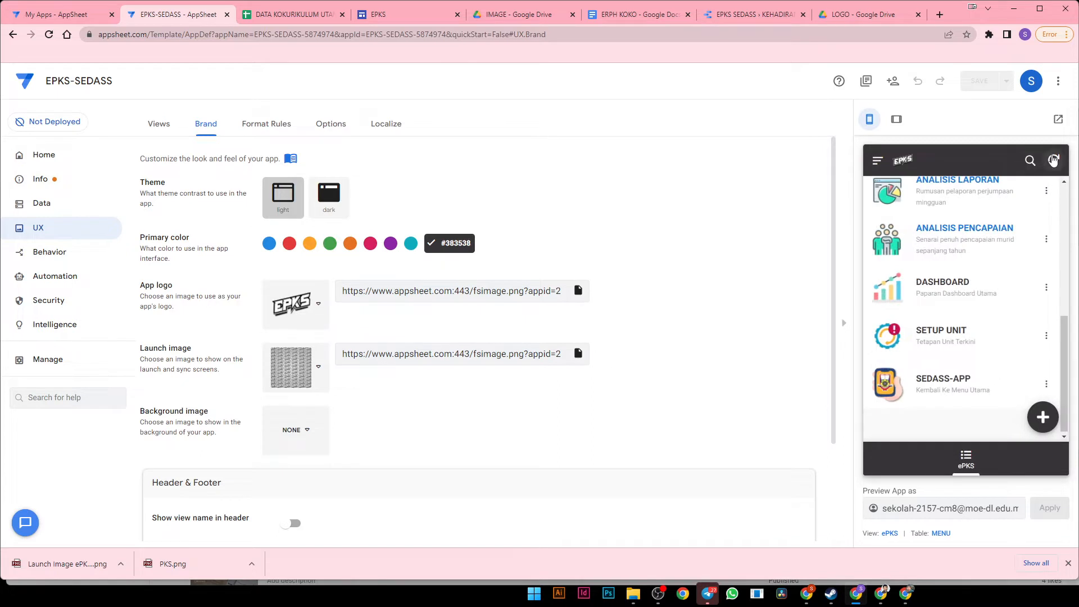
click(1053, 161)
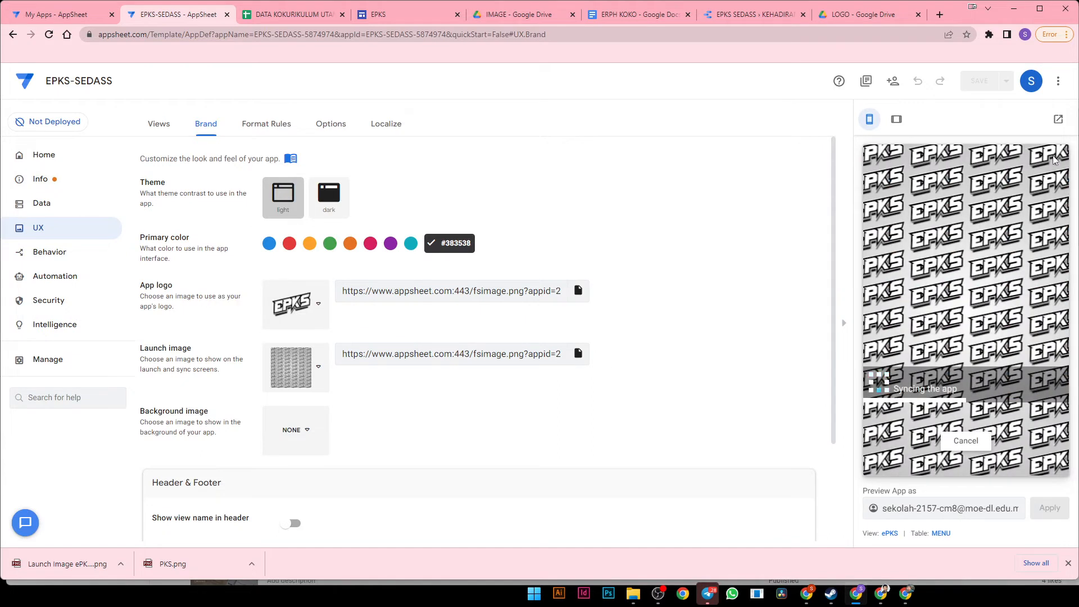
click(956, 342)
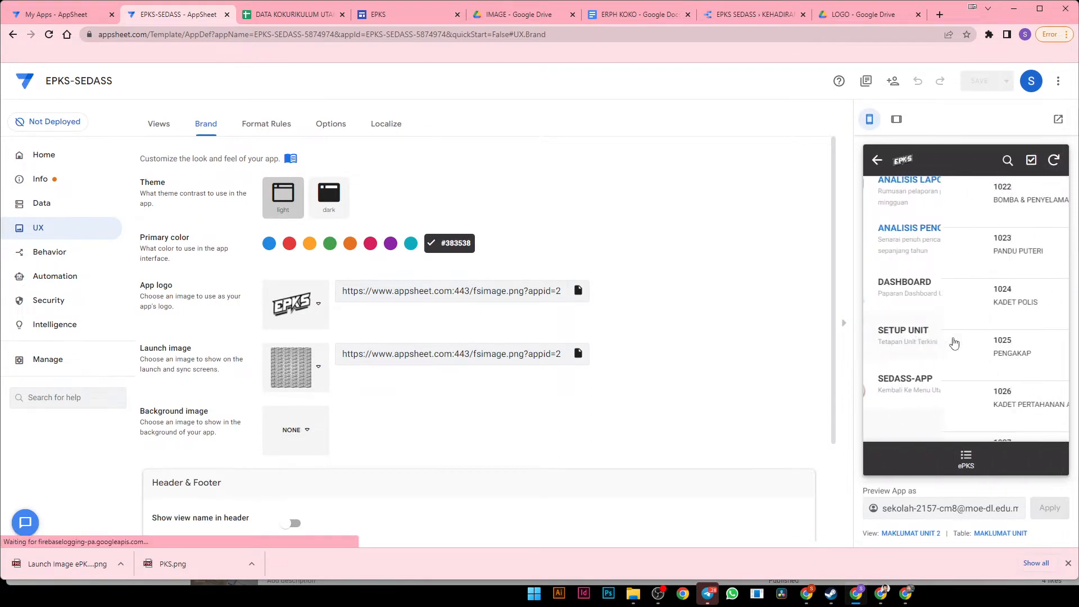
click(877, 161)
click(876, 161)
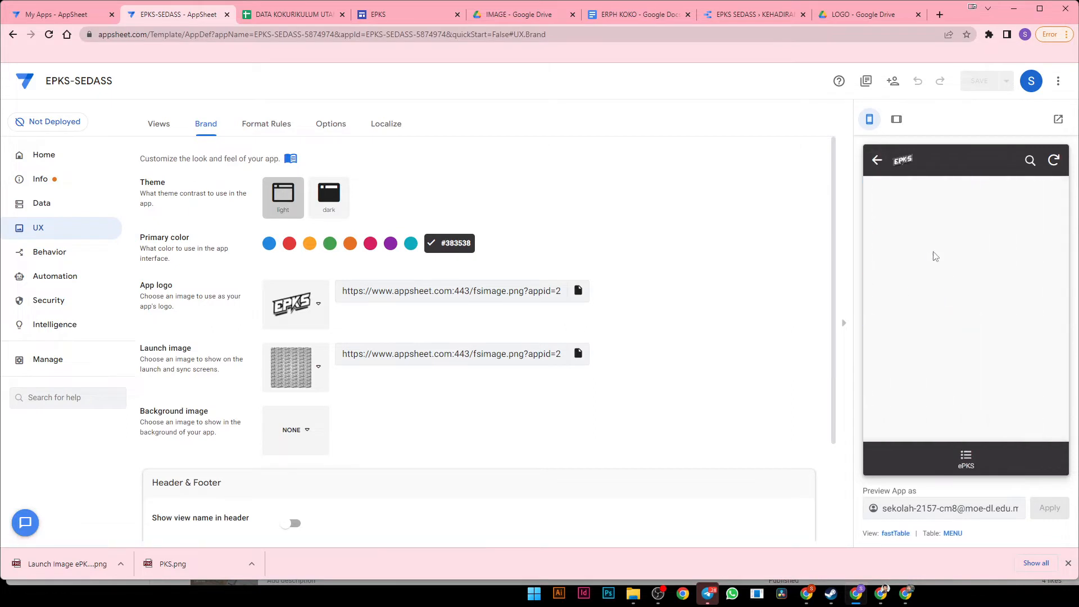
click(876, 161)
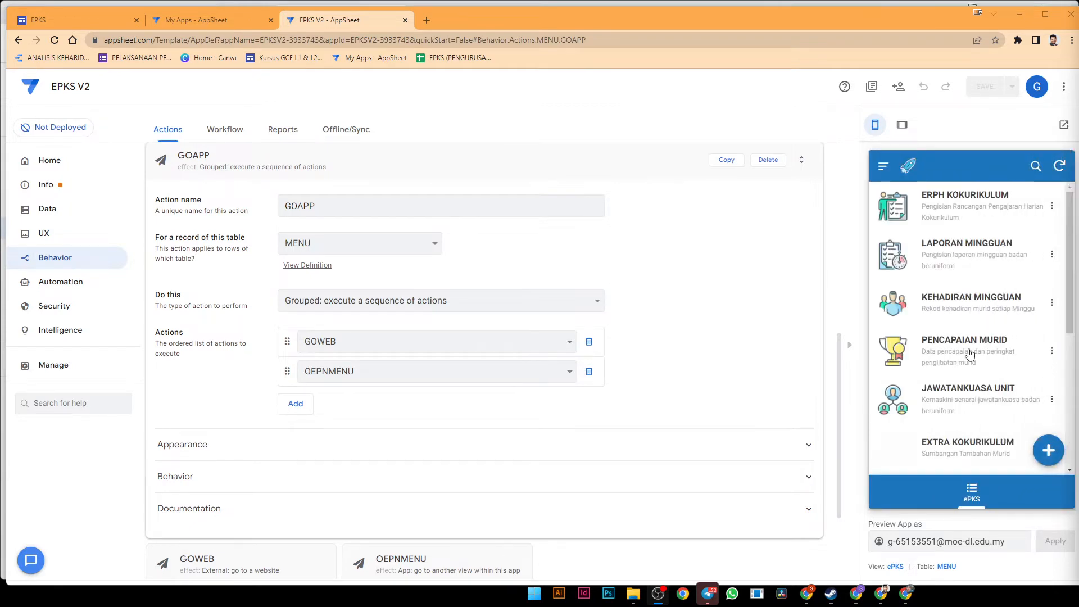
- Check the menu preview and GOAPP action sequence in the EPKS V2 app, and switch back to EPKS-SEDASS
scroll(943, 268, down, 5)
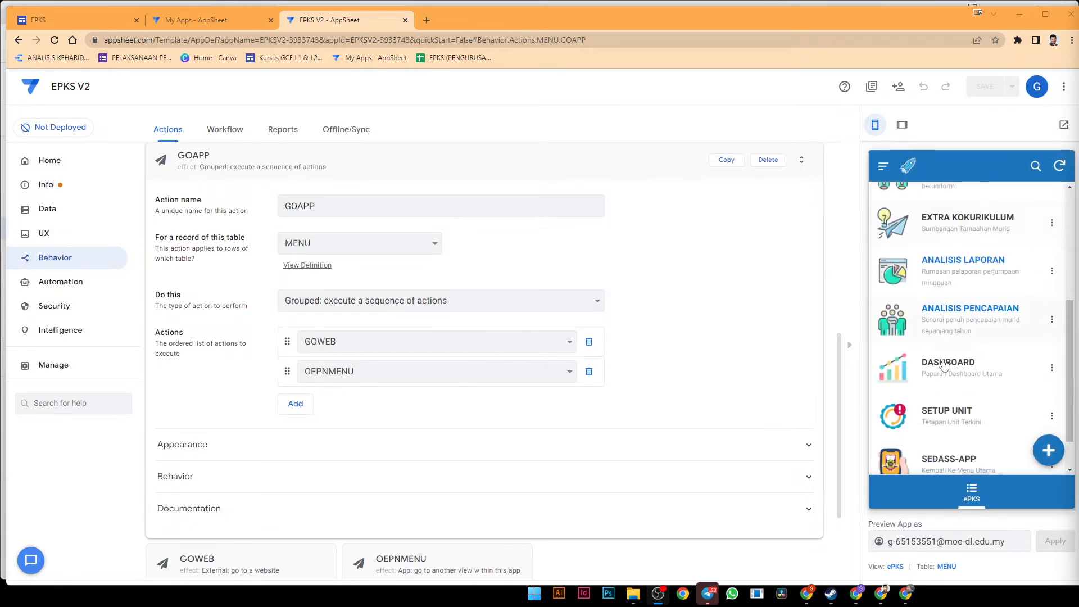
scroll(944, 364, up, 3)
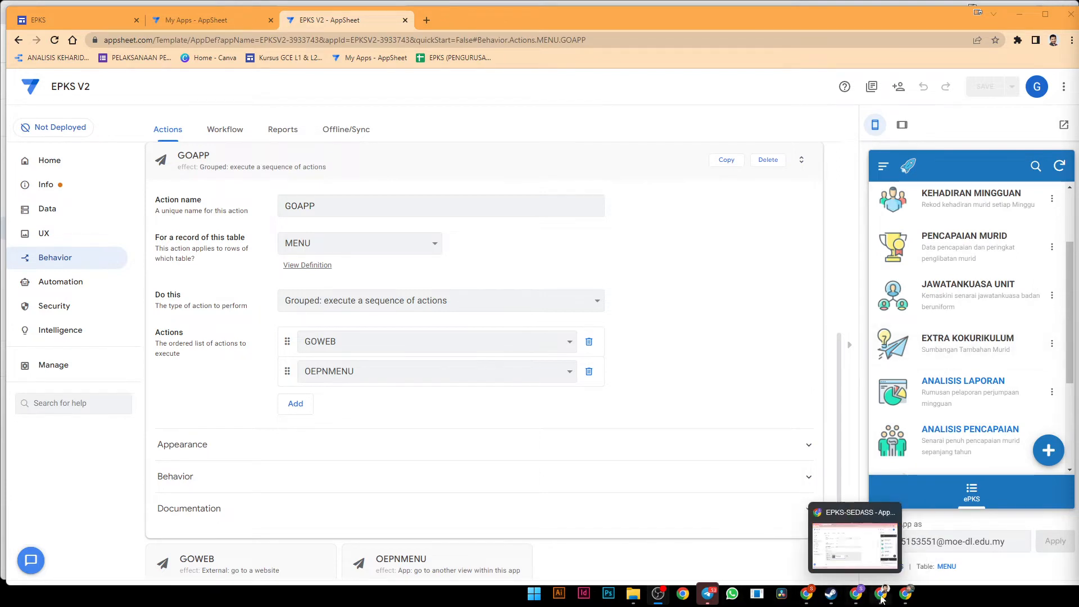
mouse_move(862, 601)
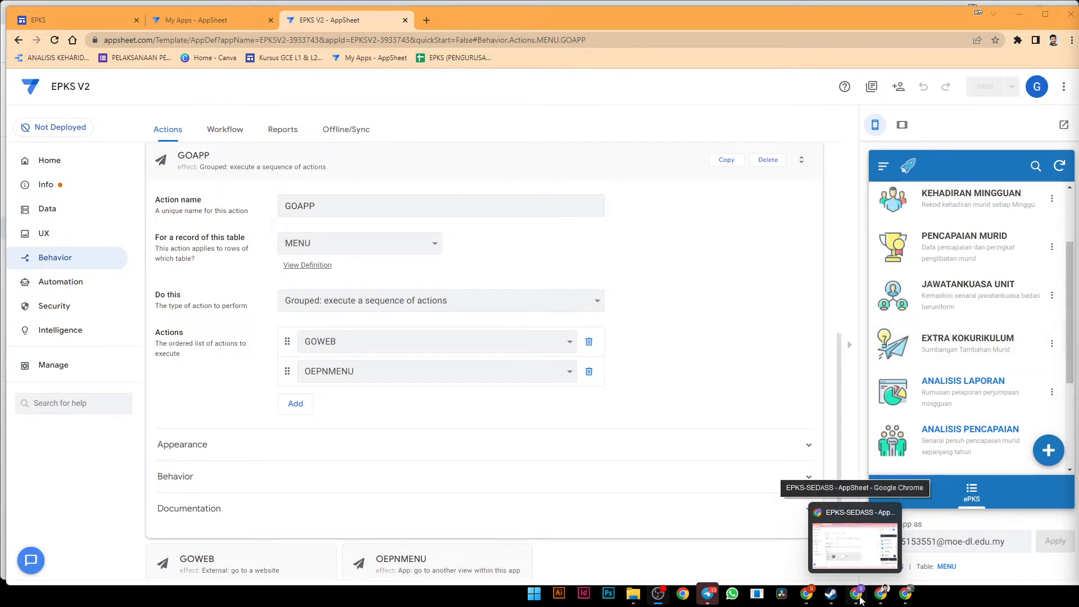
click(862, 599)
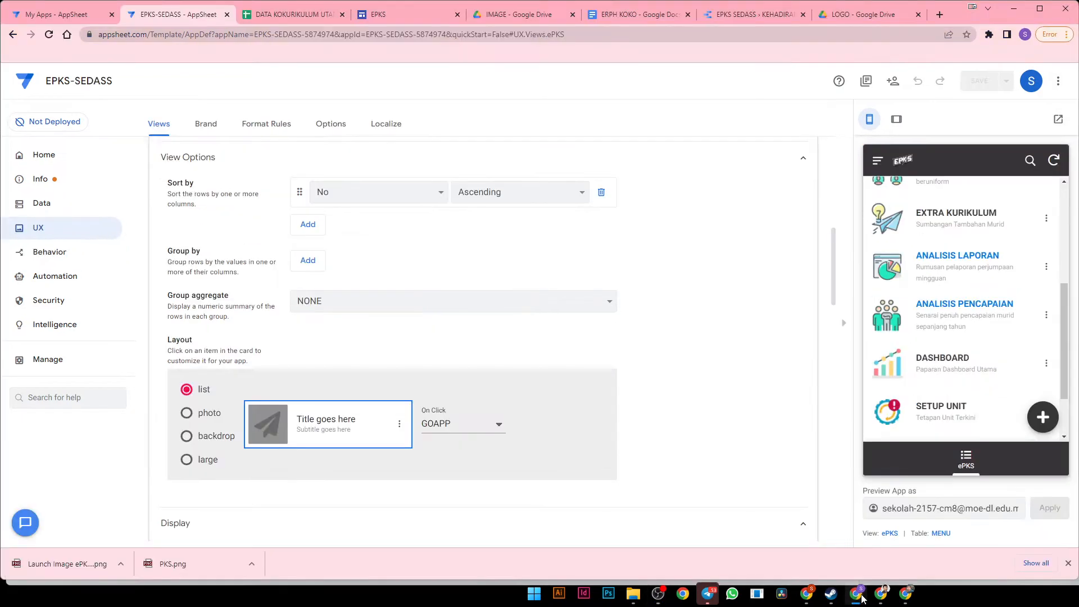
- Sync the EPKS-SEDASS preview and test the ANALISIS PENCAPAIAN entry, returning to the menu
scroll(774, 449, up, 3)
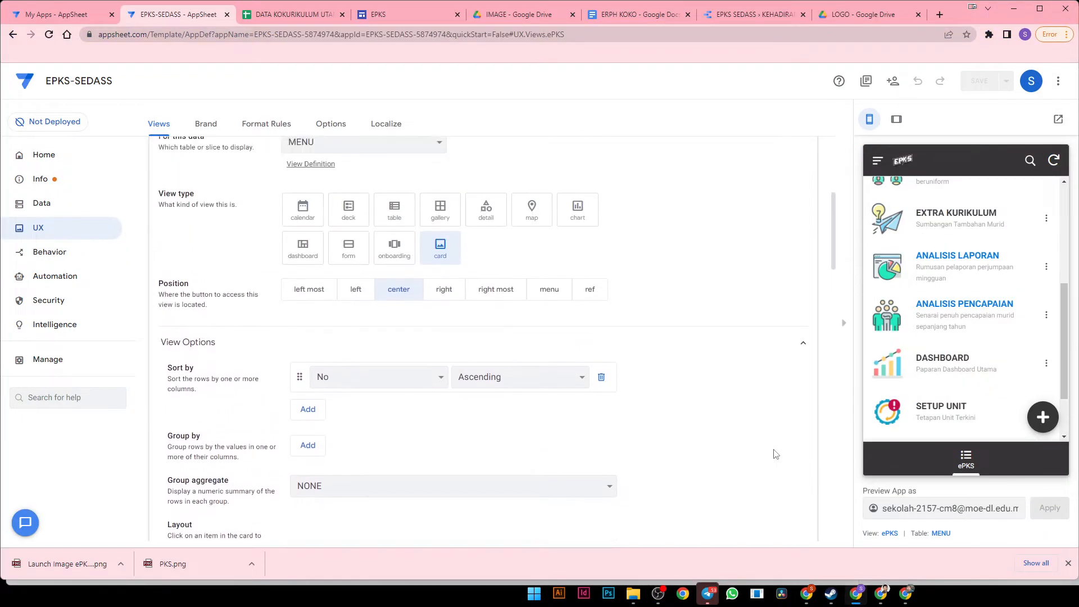
click(1052, 162)
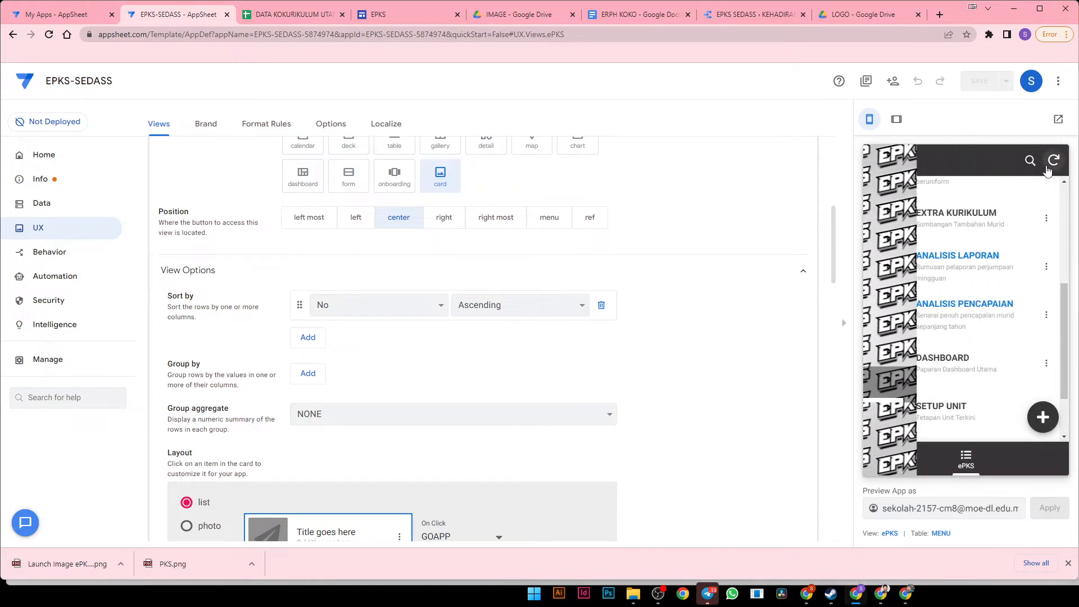
scroll(973, 331, down, 2)
click(939, 268)
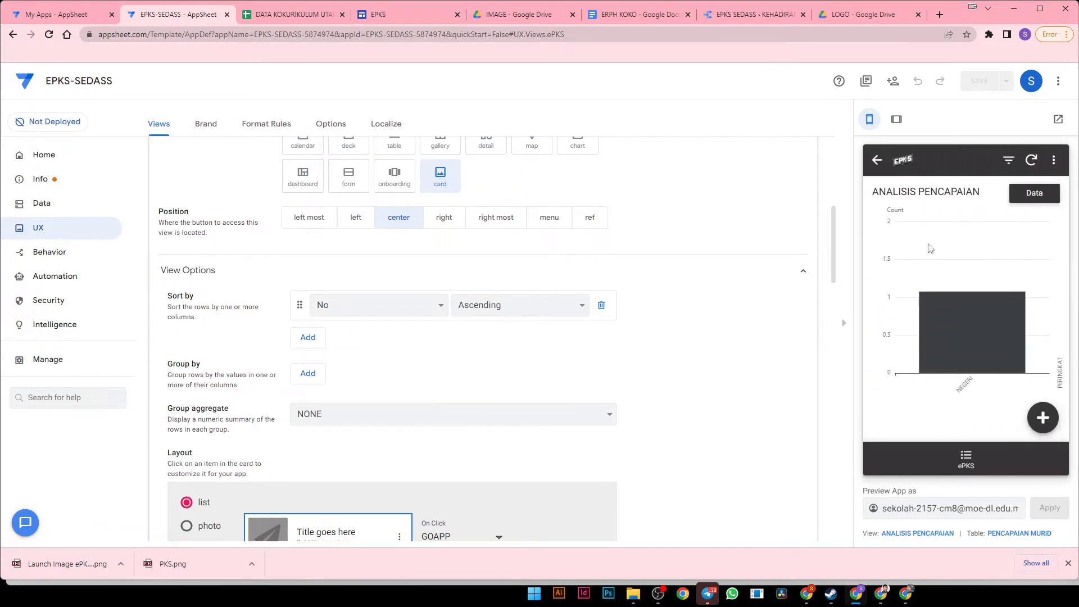
click(877, 159)
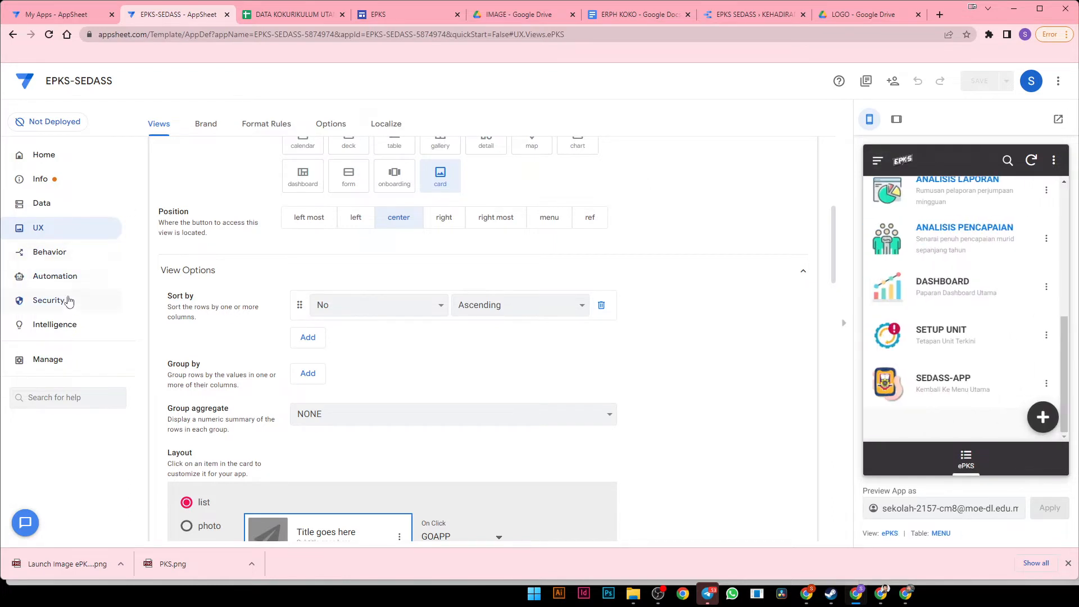
- Reorder the GOAPP behavior action so that GOWEB runs before OEPNMENU, and save the app
click(66, 257)
scroll(238, 387, down, 4)
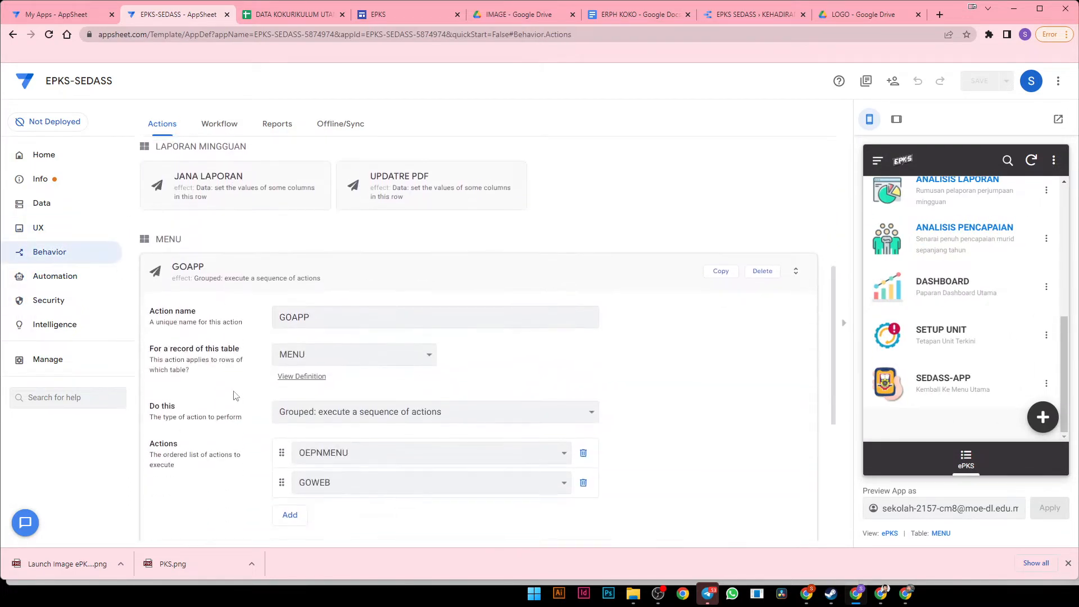
drag(286, 482, 287, 453)
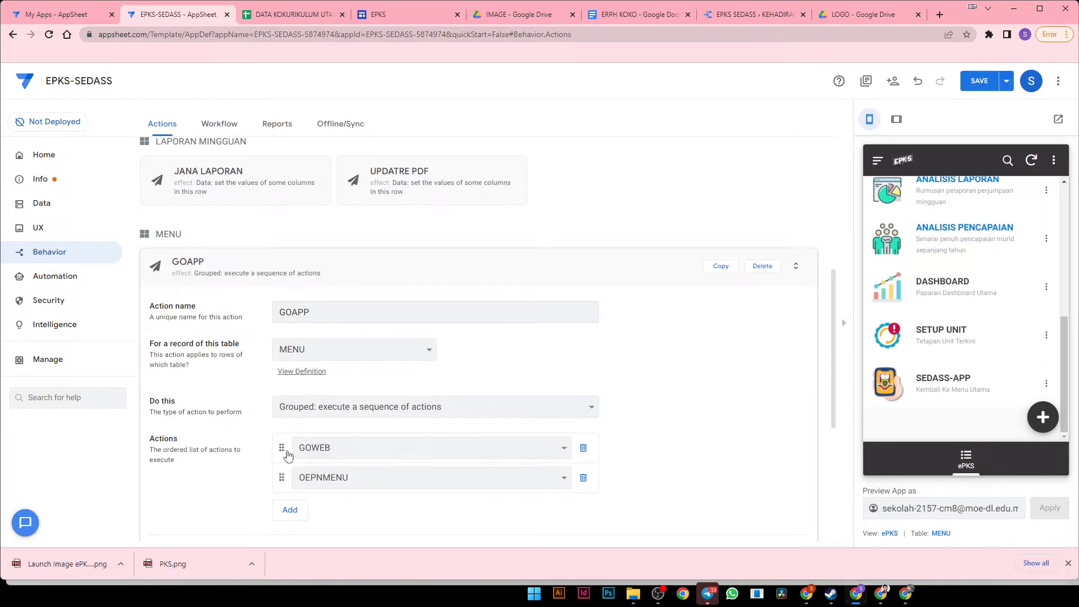
click(964, 86)
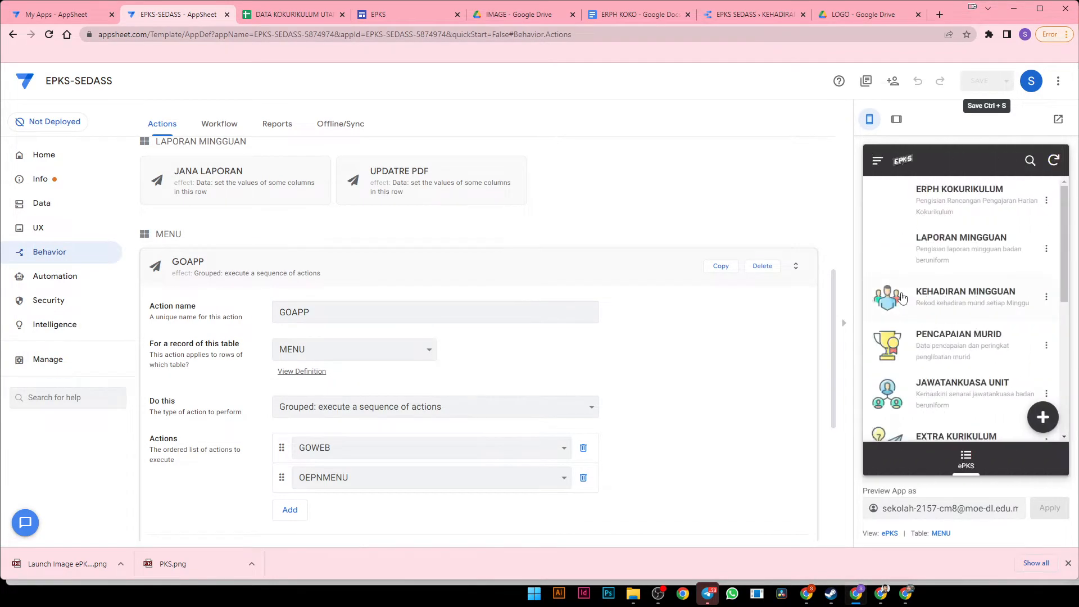
- Test the DASHBOARD entry in the app preview and close the Data Studio report it opens
scroll(932, 332, down, 3)
scroll(931, 332, down, 5)
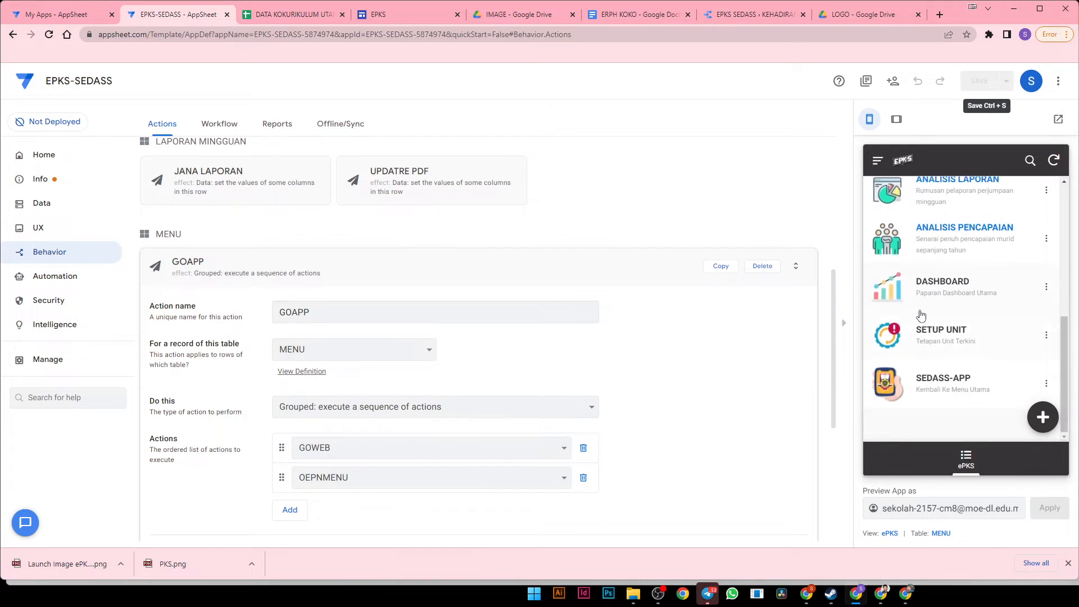
click(914, 301)
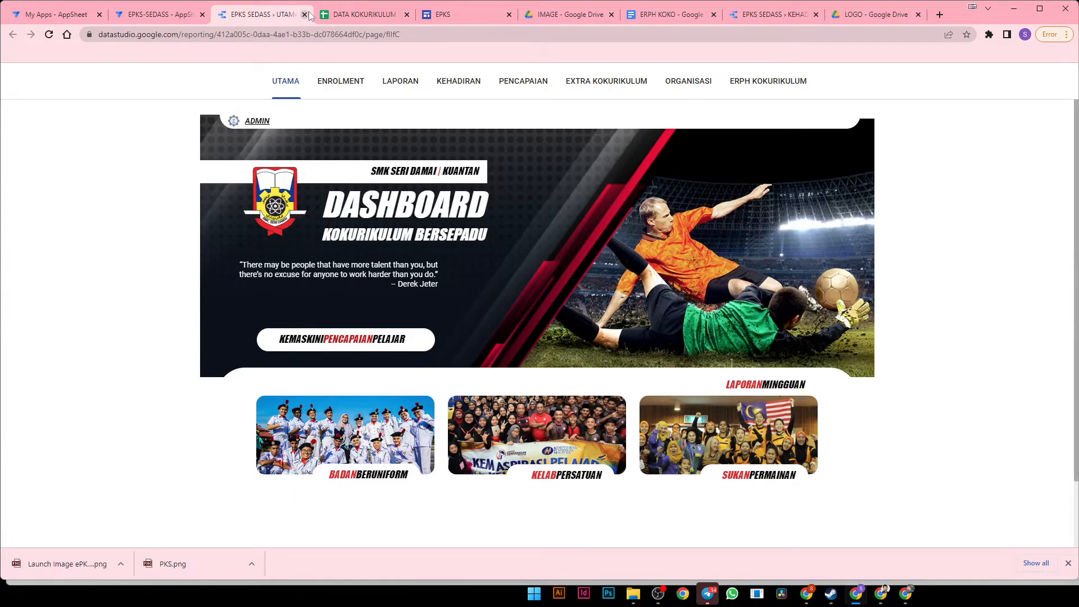
mouse_move(938, 72)
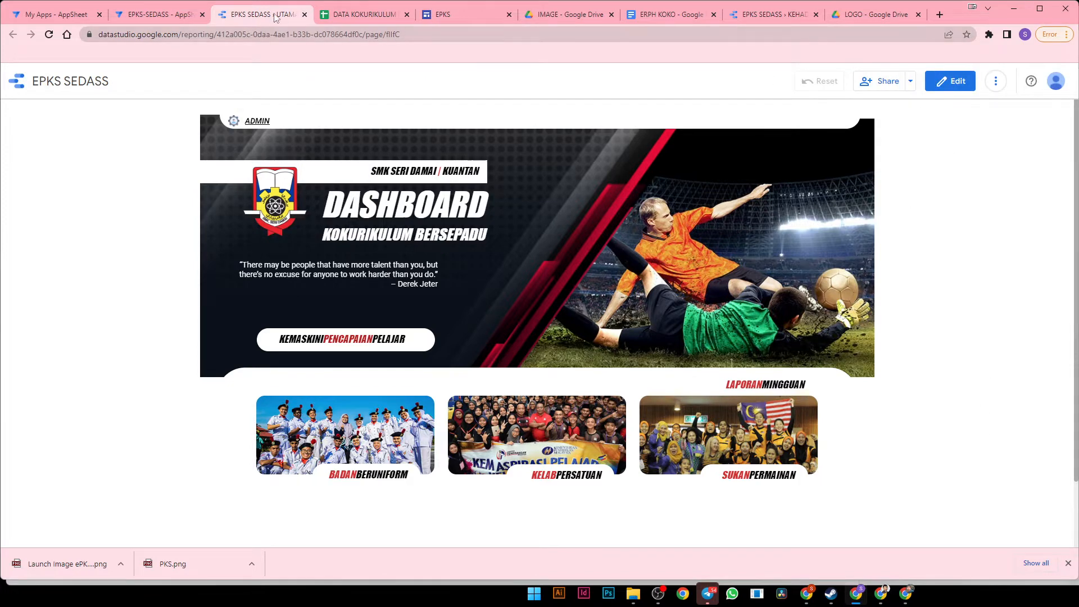
click(304, 14)
- View the UTAMA page in the already open Data Studio report, and return the EPKS-SEDASS preview to the ePKS menu
click(679, 17)
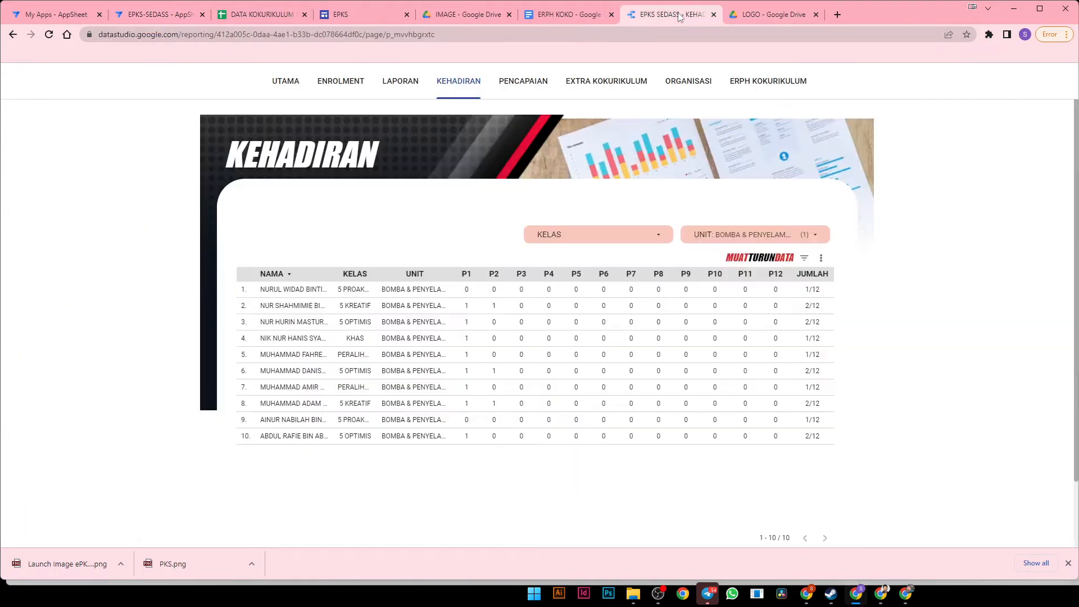
click(269, 80)
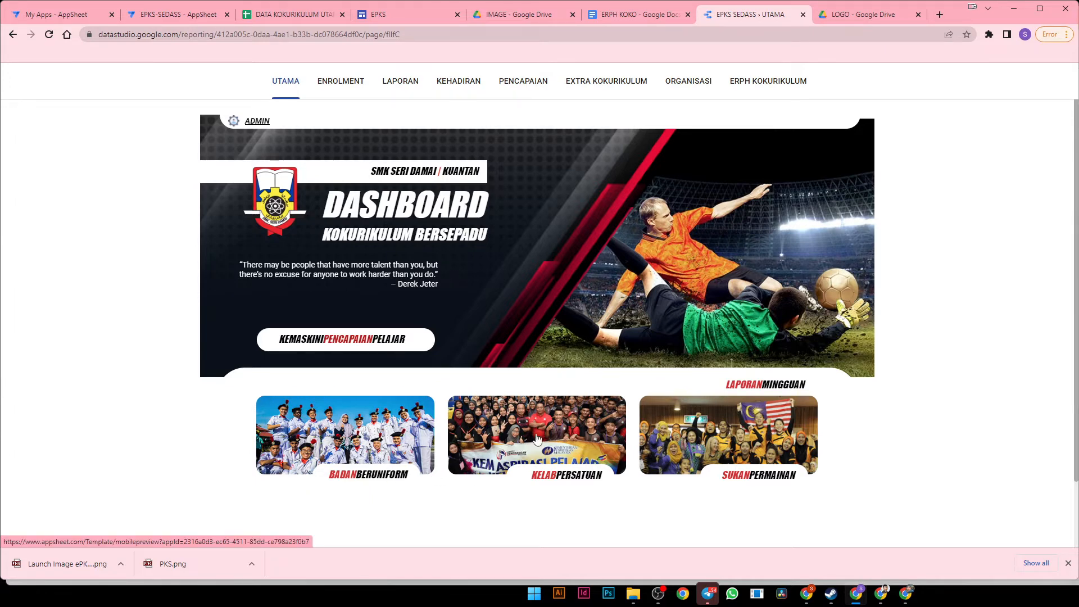
click(174, 14)
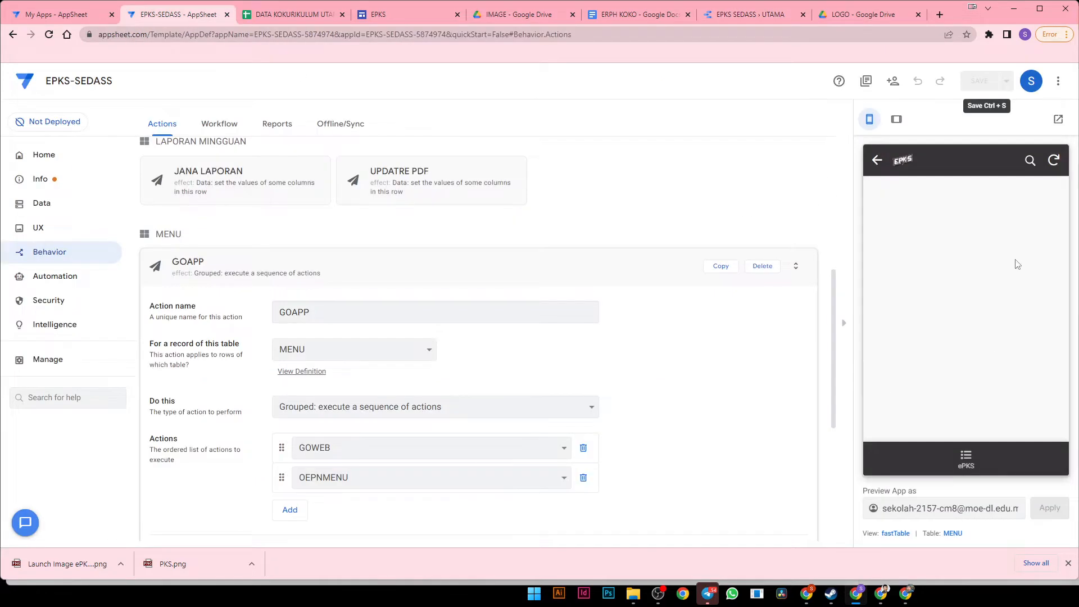
click(964, 459)
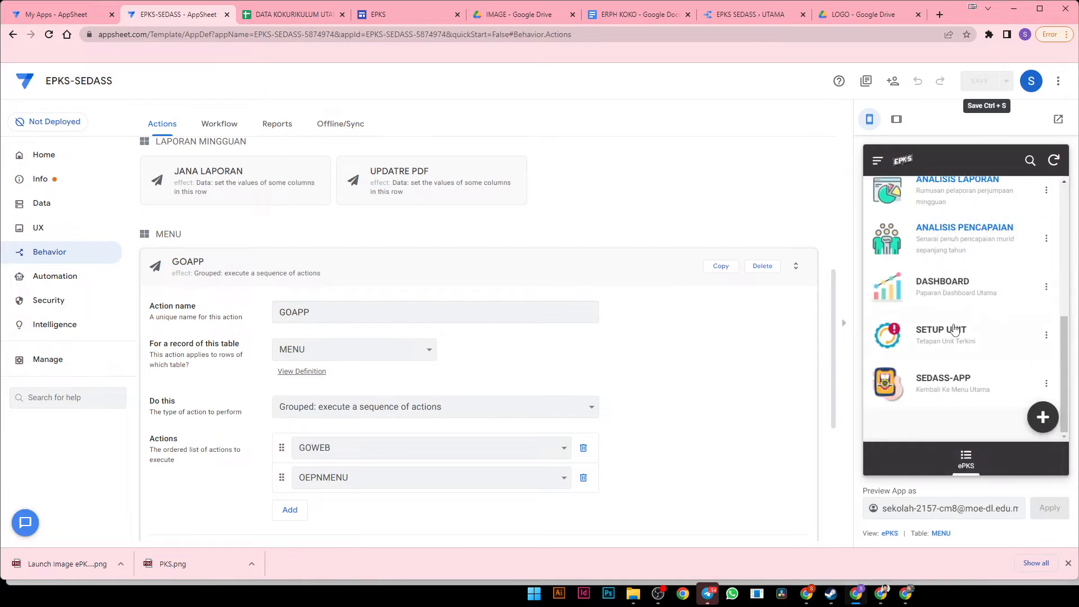
scroll(953, 330, up, 2)
scroll(953, 331, up, 3)
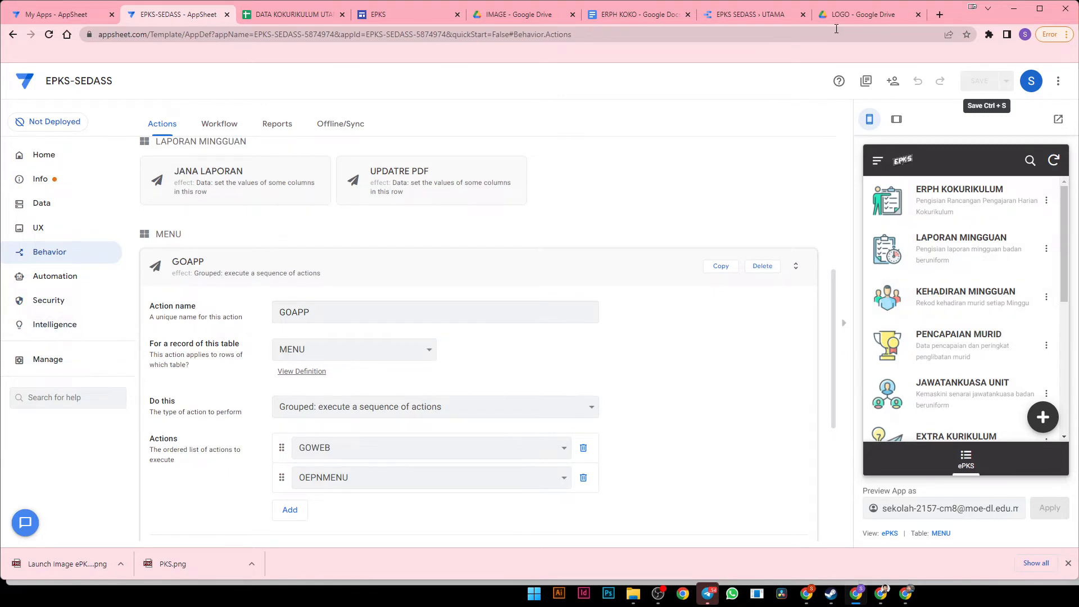
- Open the app's sharing dialog to examine the user invitation field, and close it without inviting anyone
click(893, 81)
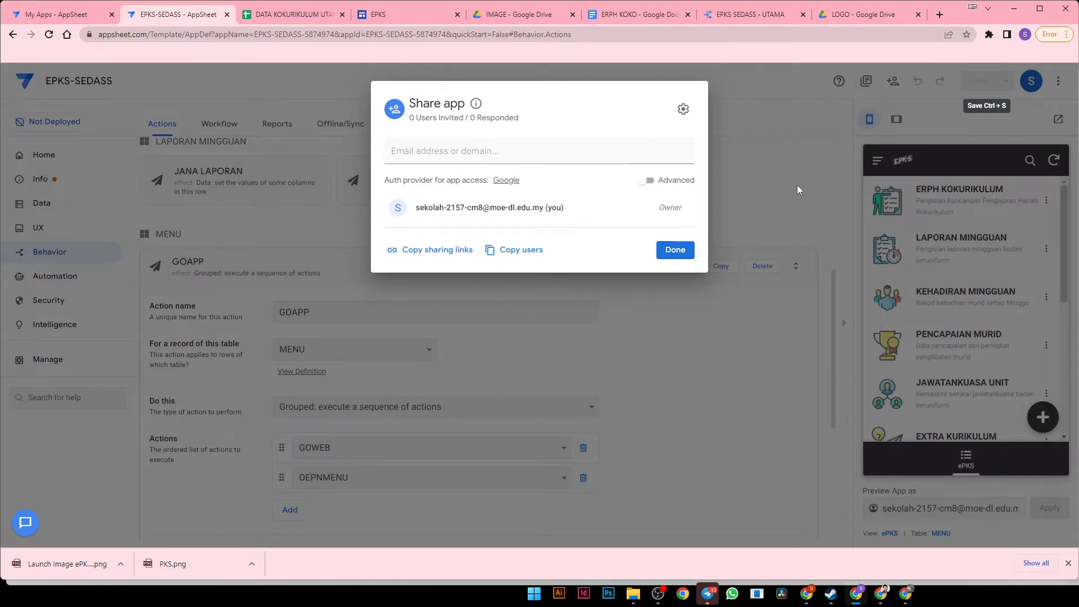
click(521, 155)
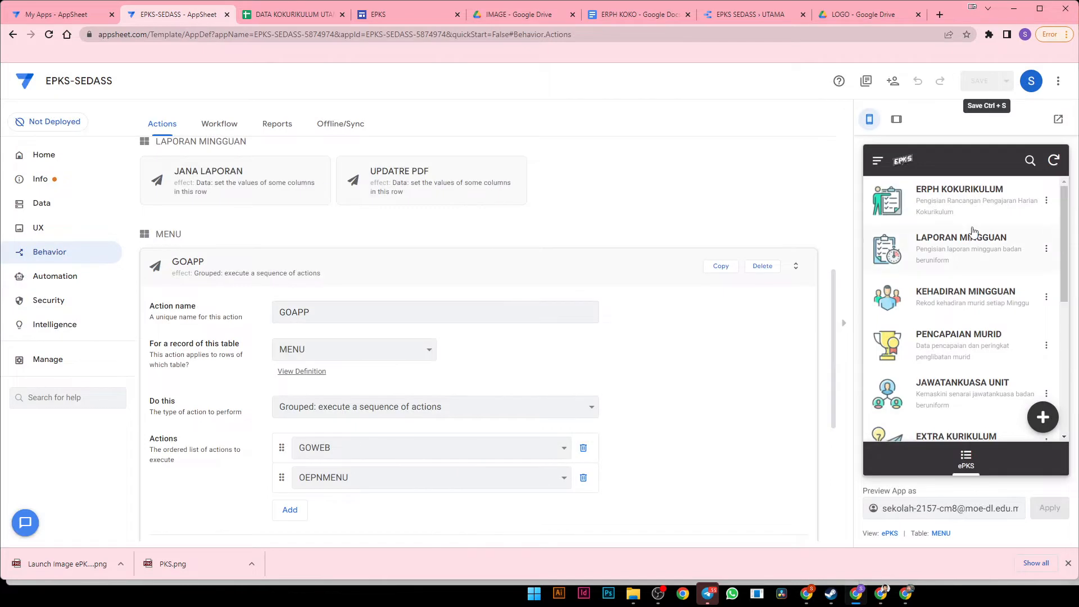
scroll(345, 140, up, 4)
scroll(346, 141, down, 3)
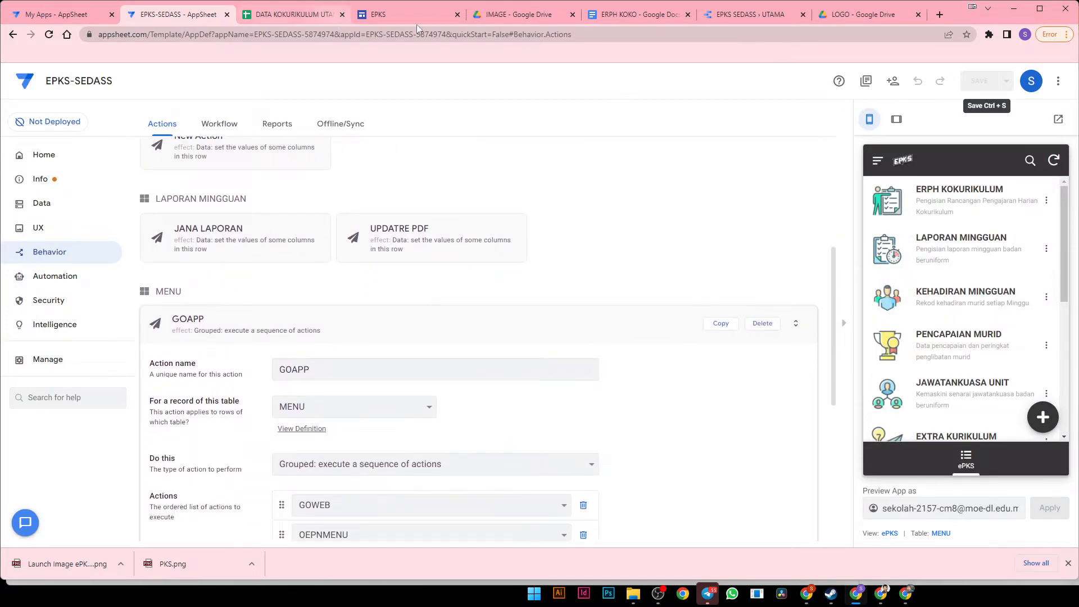
- Revisit the Data Studio report and the EPKS site, and return to the EPKS-SEDASS app editor
click(727, 16)
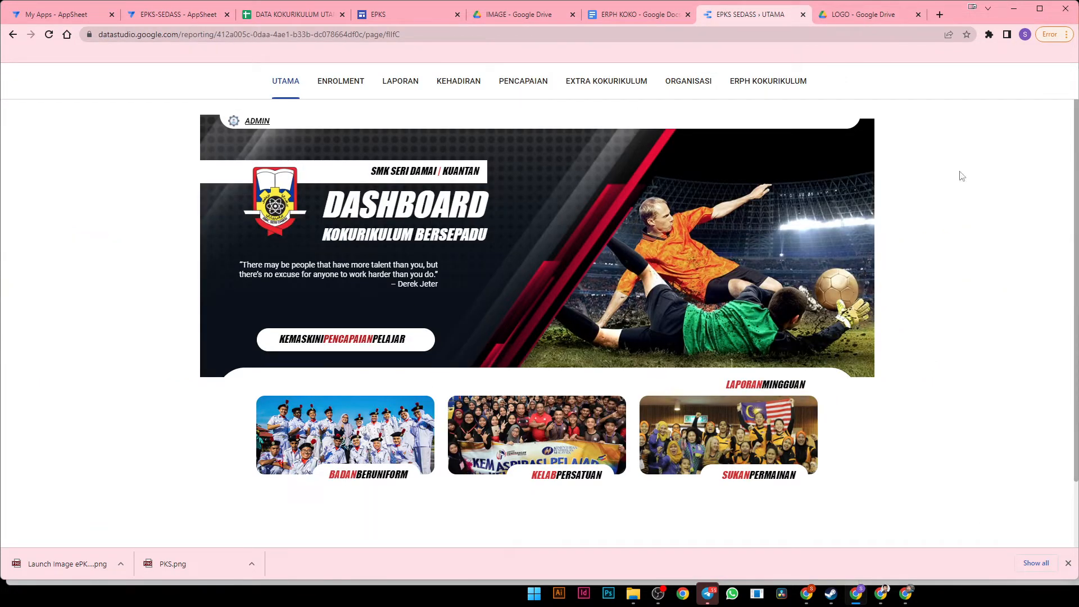
click(408, 18)
click(173, 16)
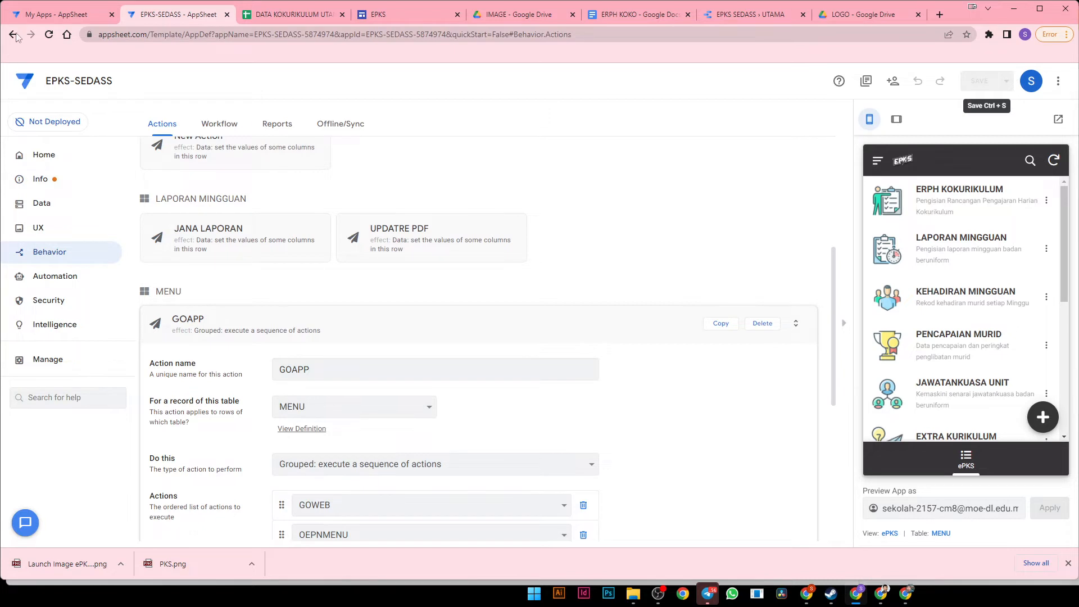
- Look over the prototype and co-authored apps in the AppSheet My Apps list
click(32, 18)
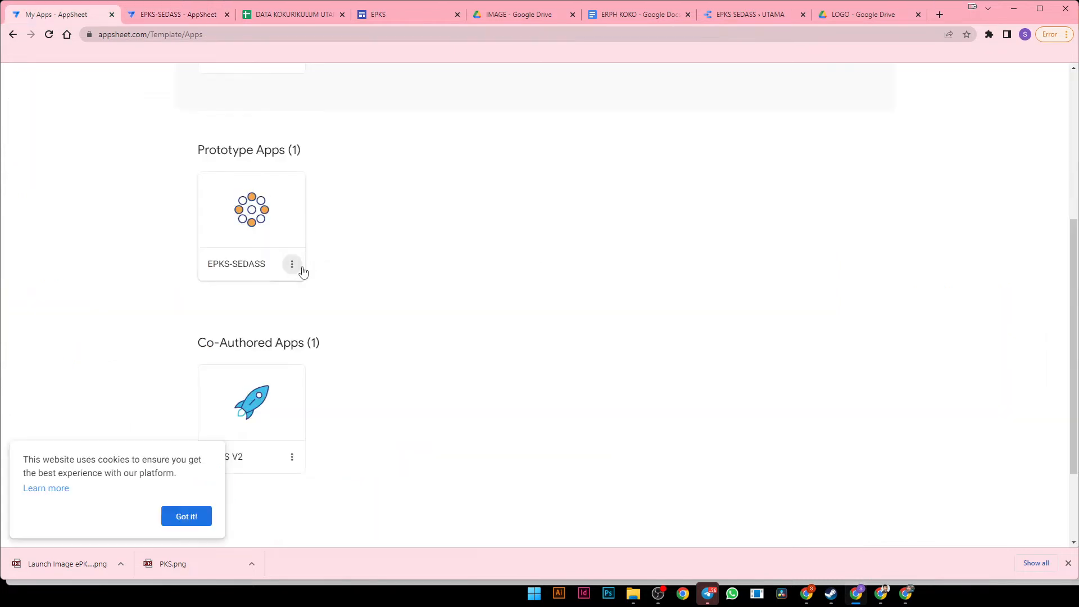
scroll(298, 273, up, 3)
scroll(65, 176, up, 2)
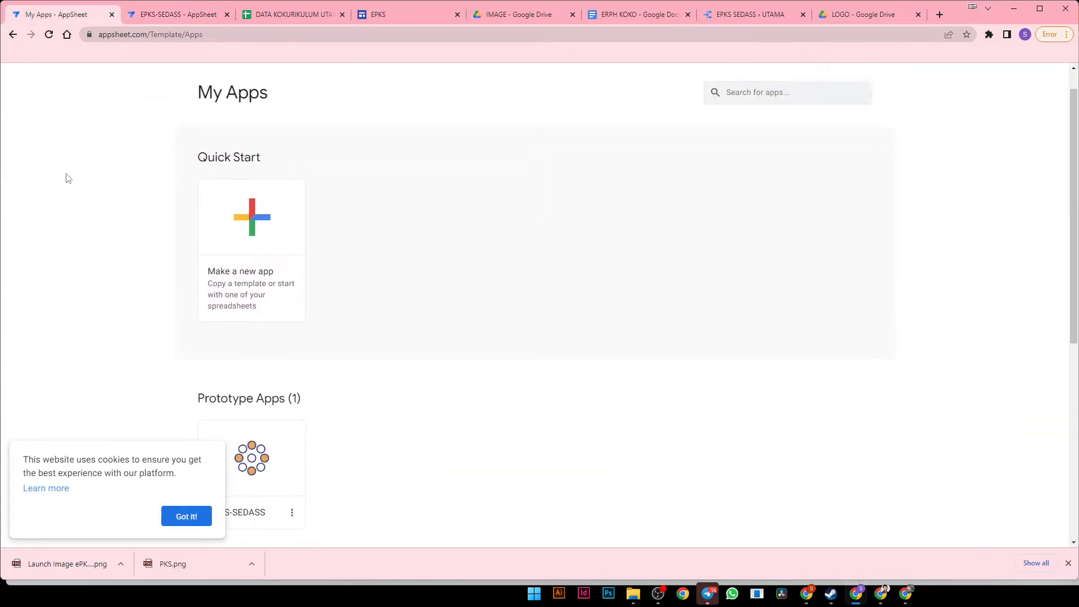
scroll(287, 352, down, 3)
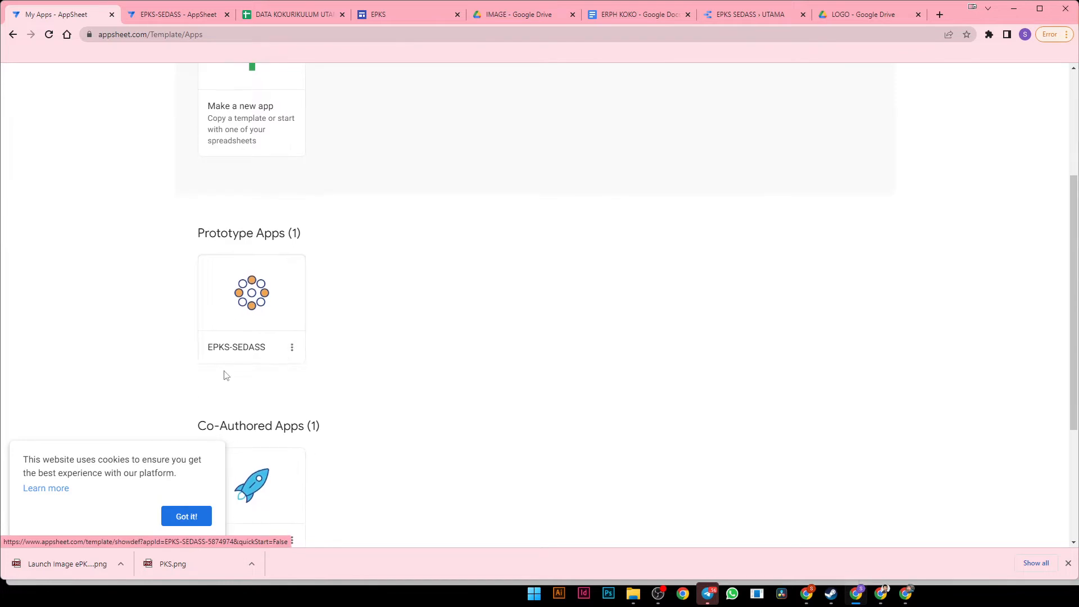
- Launch the EPKS-SEDASS app's mobile preview from the prototype apps and copy the preview page's URL
click(292, 347)
click(331, 368)
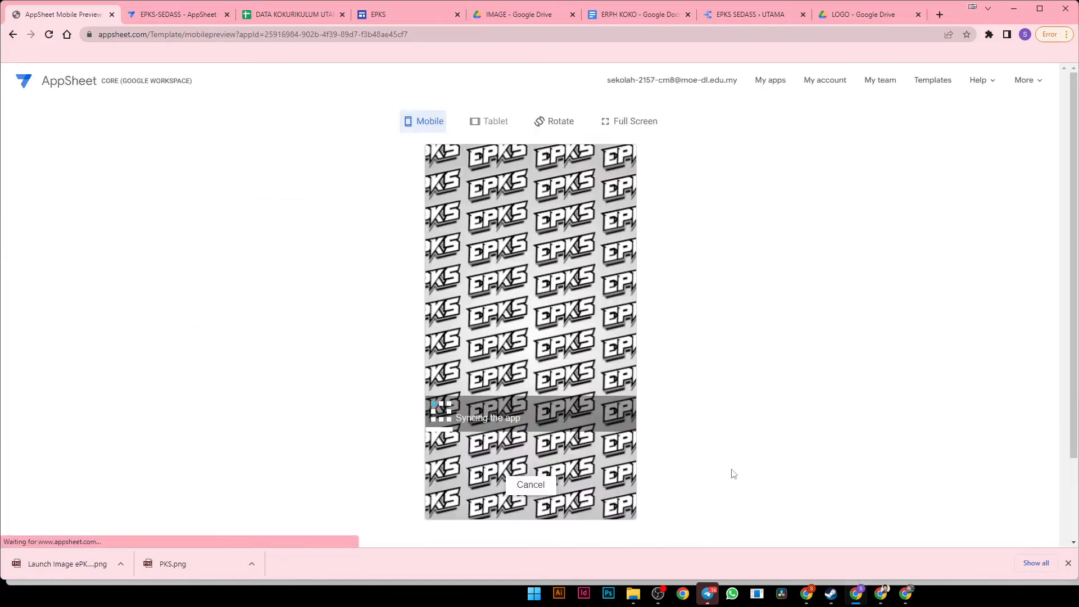
click(207, 30)
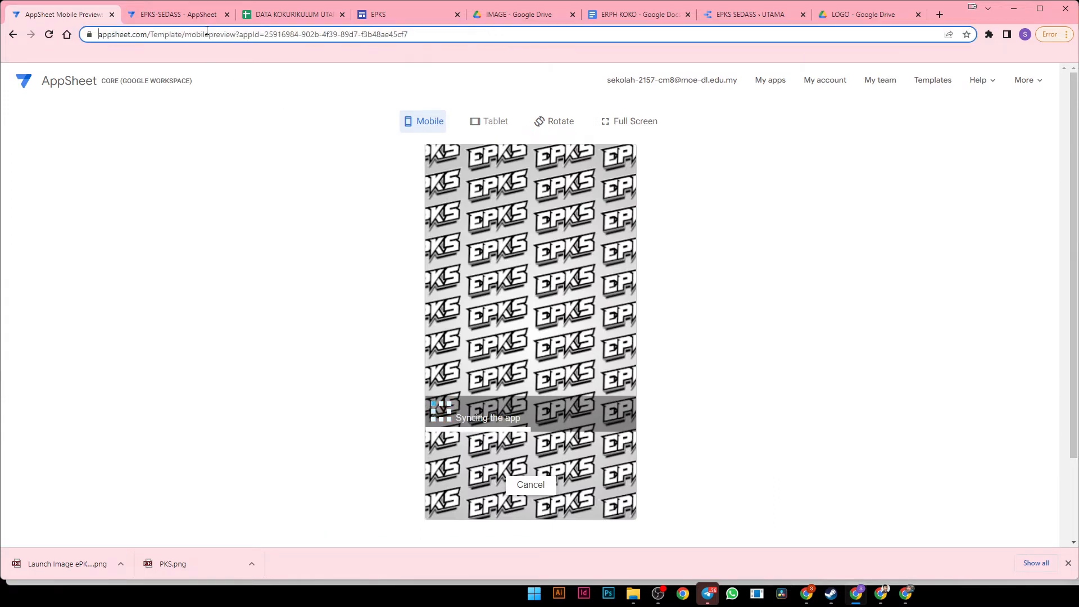
right_click(207, 30)
click(254, 111)
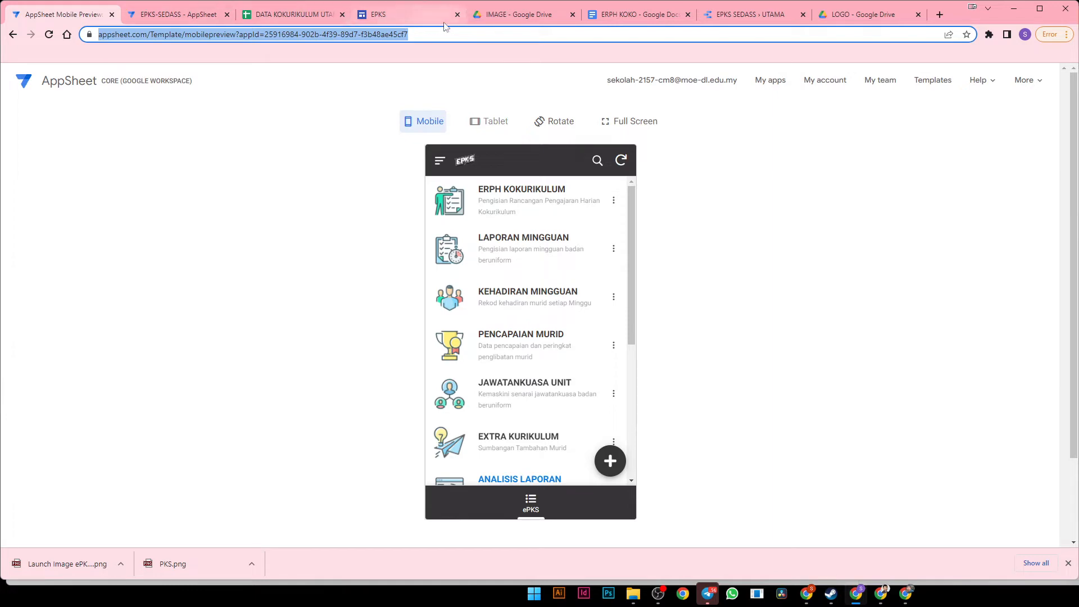
- In the EPKS SEDASS Data Studio report's edit mode, replace the BADAN BERUNIFORM image's link with the copied AppSheet preview URL
click(747, 14)
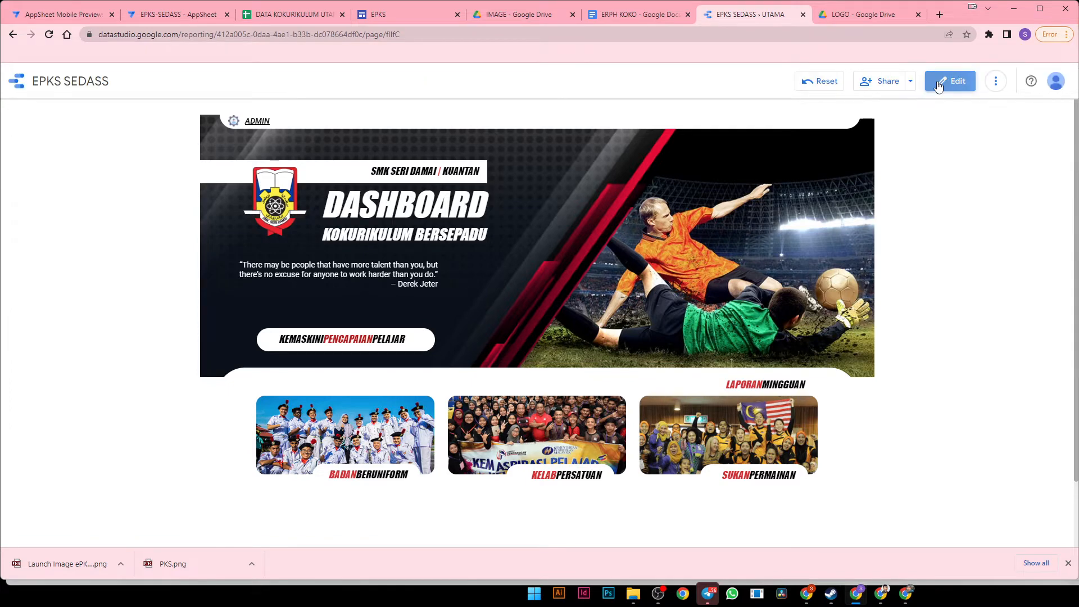
click(937, 81)
click(270, 461)
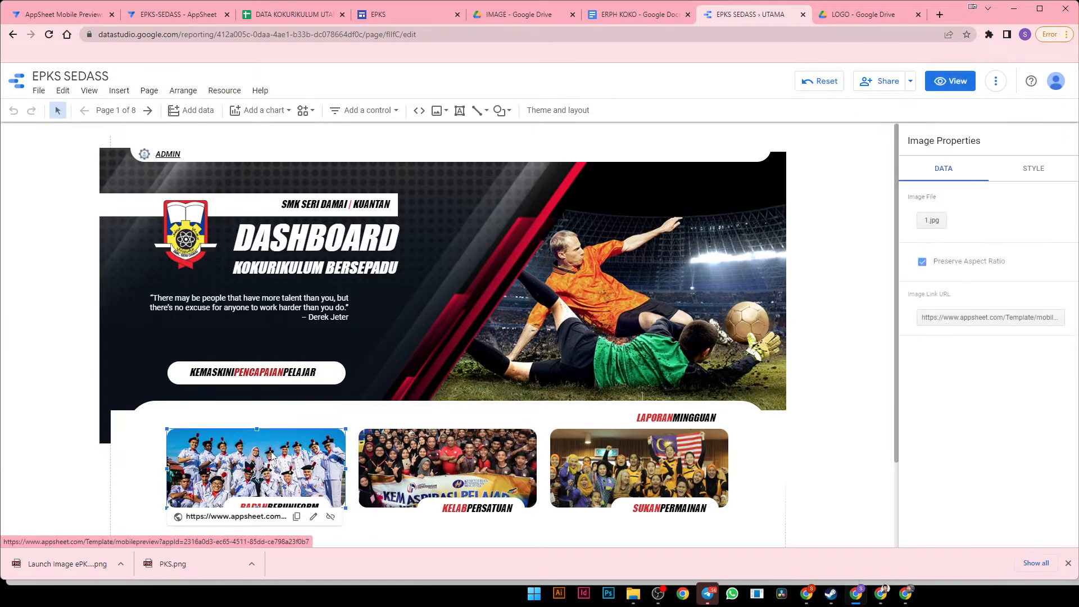
click(965, 318)
click(603, 302)
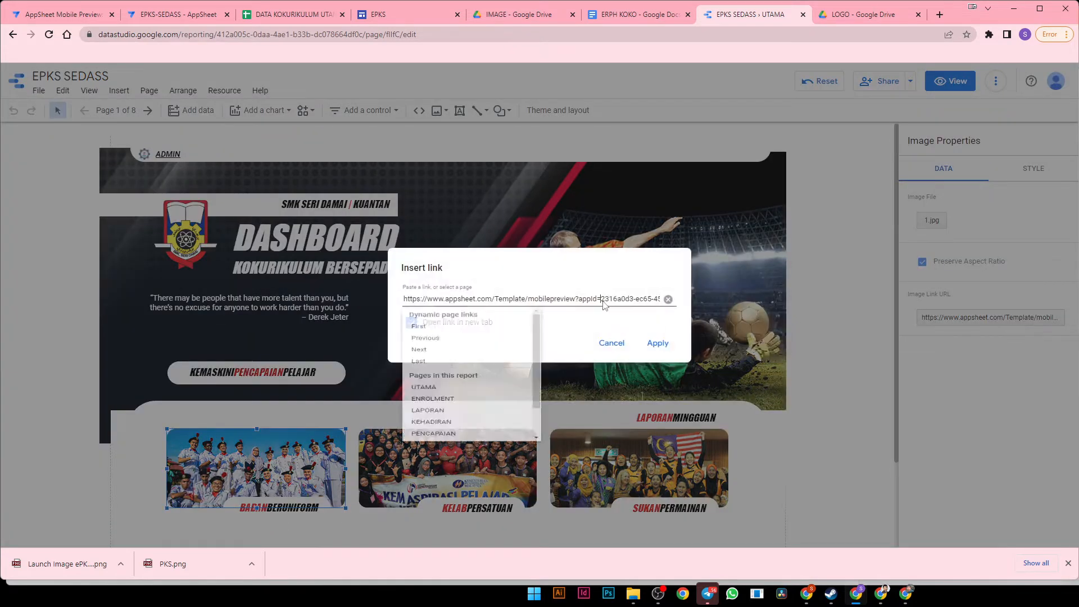
key(ctrl+a)
key(ctrl+v)
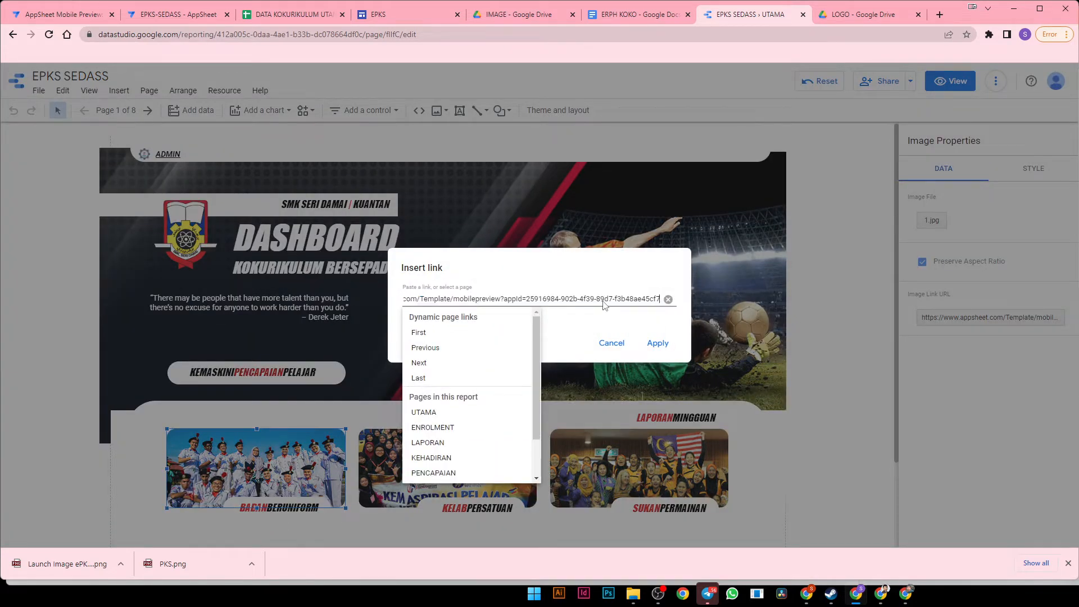
click(649, 344)
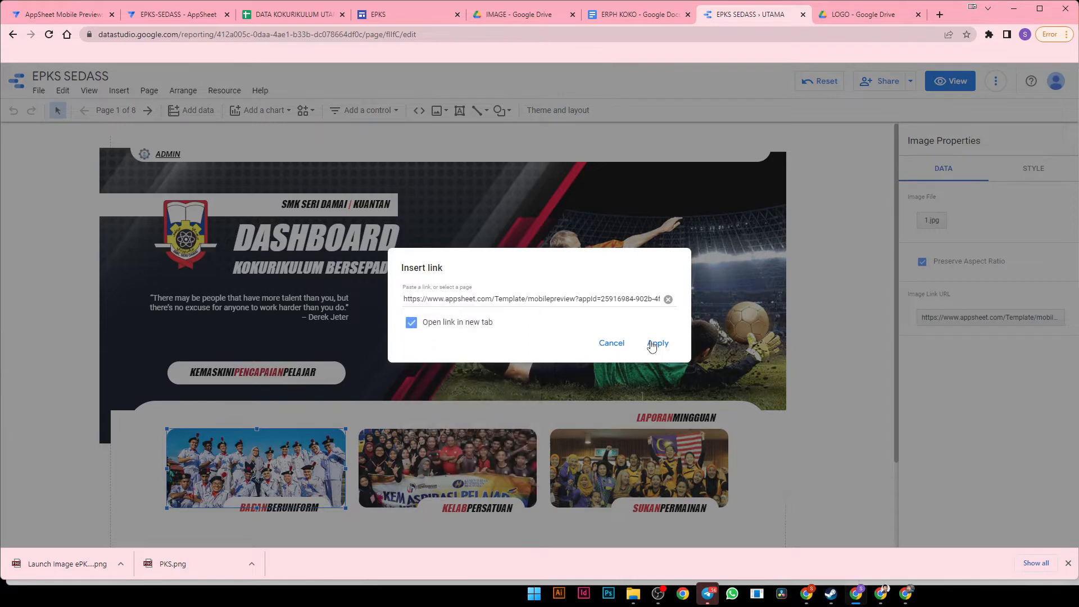
click(649, 344)
- Replace the KELAB PERSATUAN image's link with the copied AppSheet preview URL and set it to open in a new tab
click(441, 456)
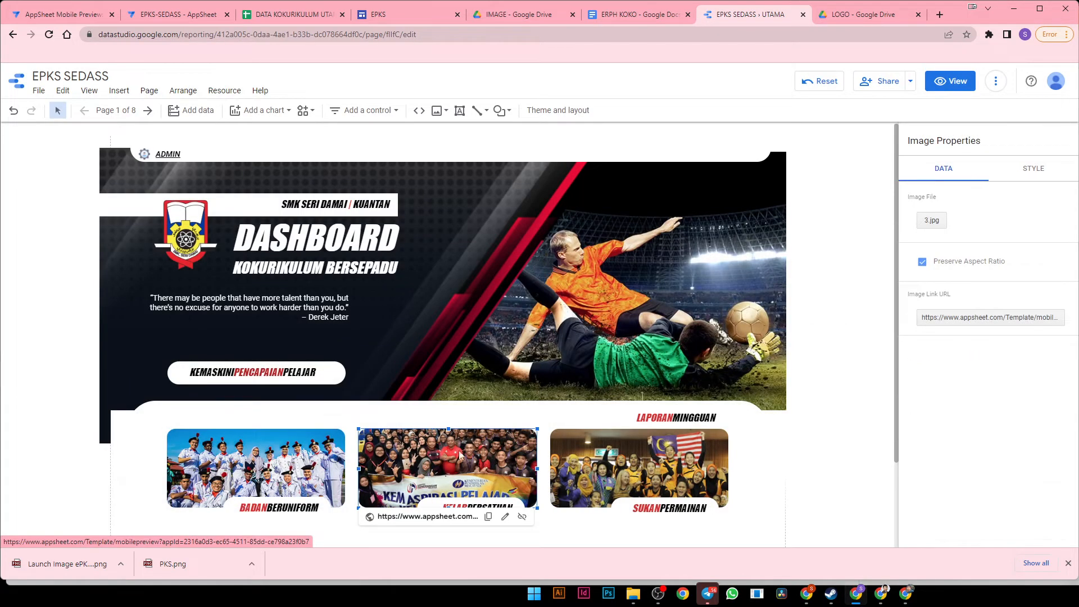
click(983, 320)
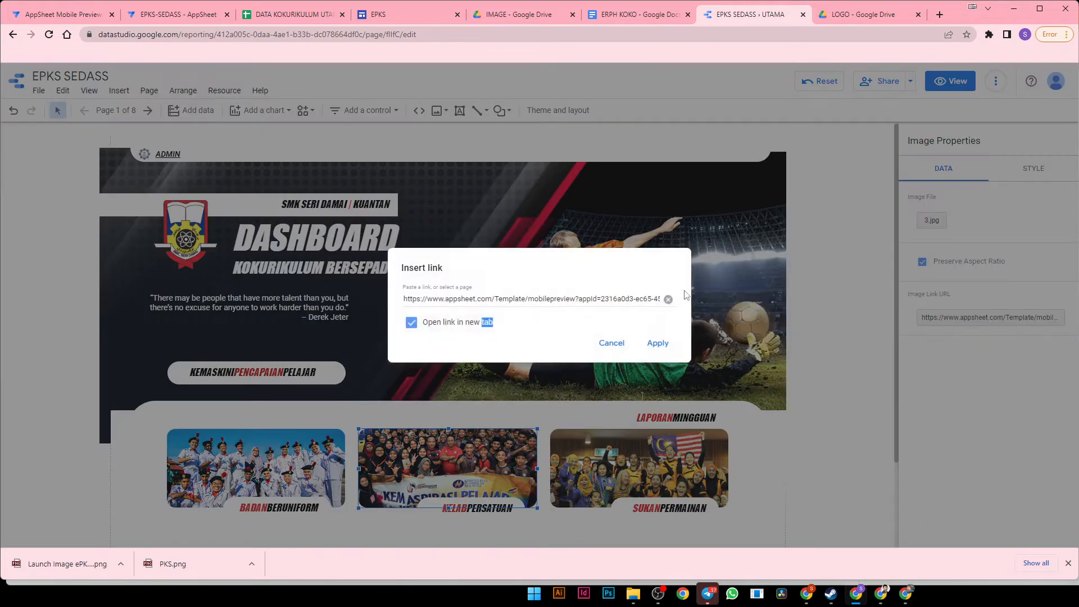
click(669, 300)
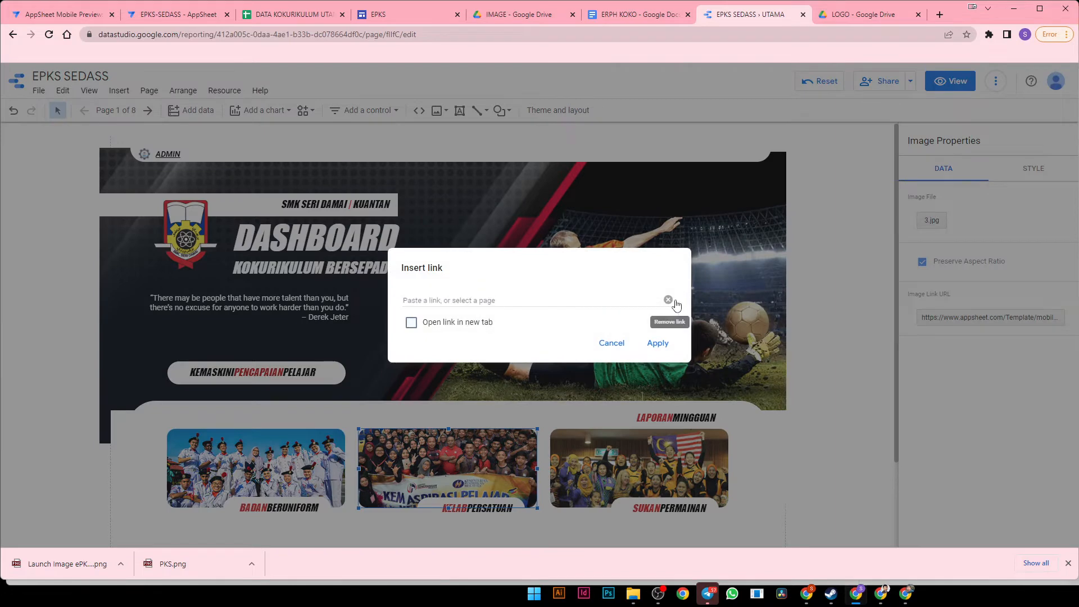
click(634, 299)
key(ctrl+v)
click(576, 326)
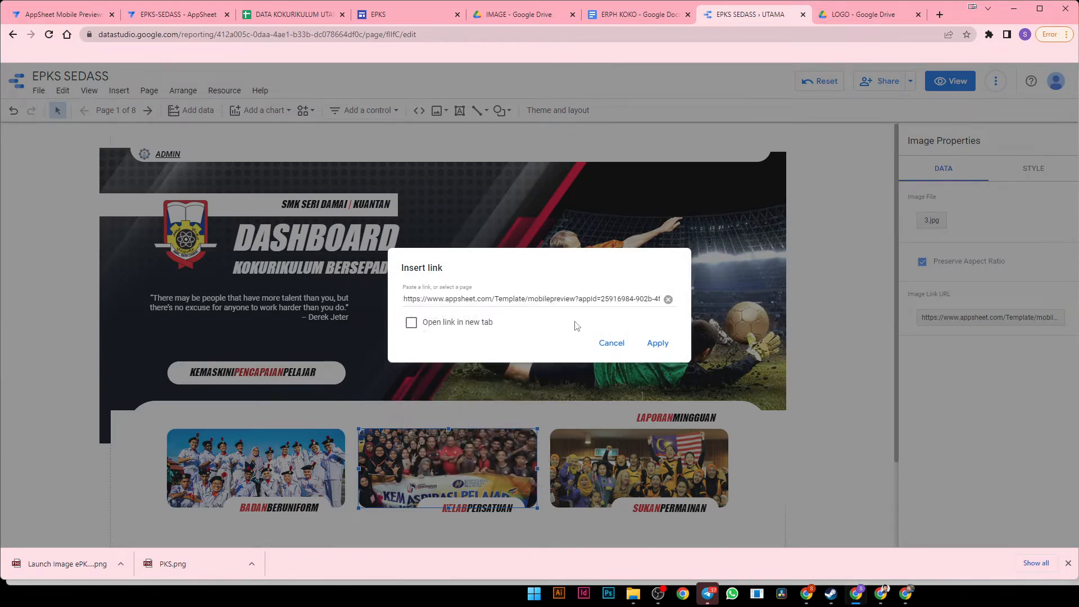
click(412, 323)
click(658, 343)
- Check the BADAN BERUNIFORM image's link URL and its new-tab option
click(318, 487)
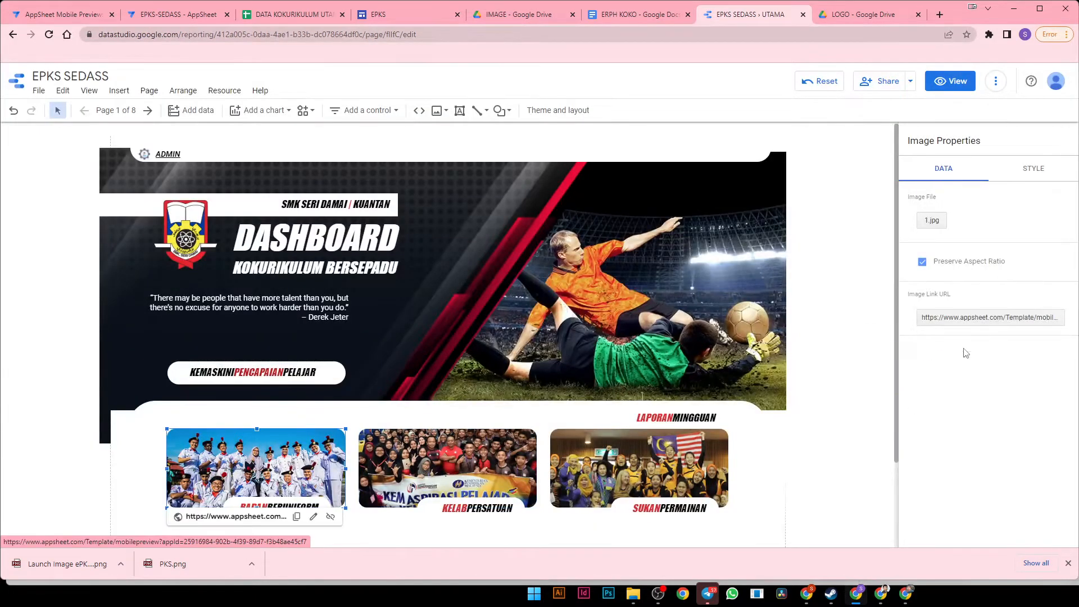
click(976, 325)
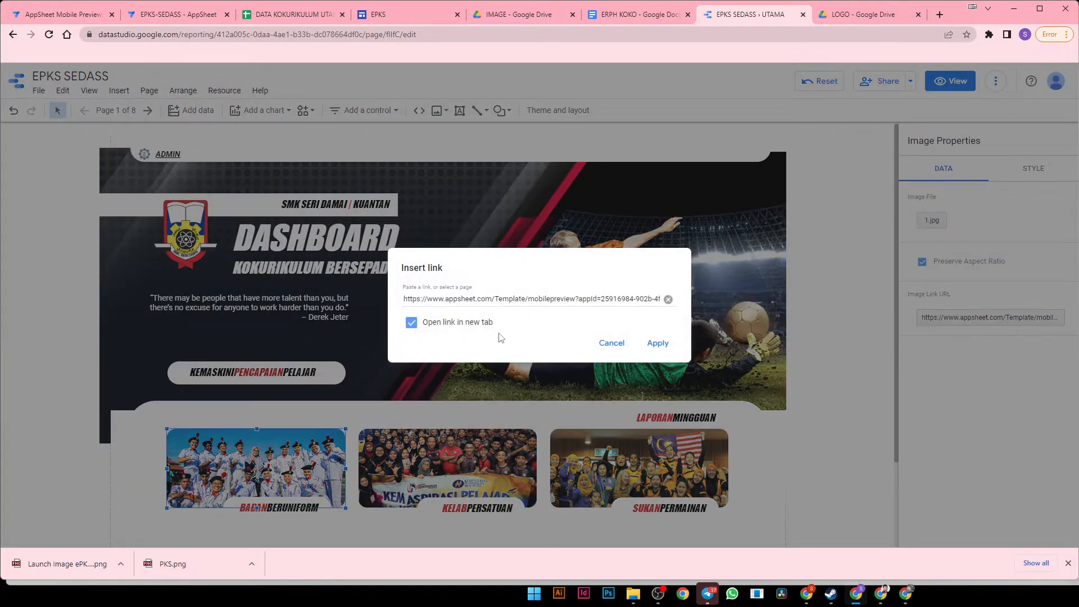
click(659, 344)
- Replace the SUKAN PERMAINAN image's link with the copied AppSheet preview URL, then deselect the image
click(612, 460)
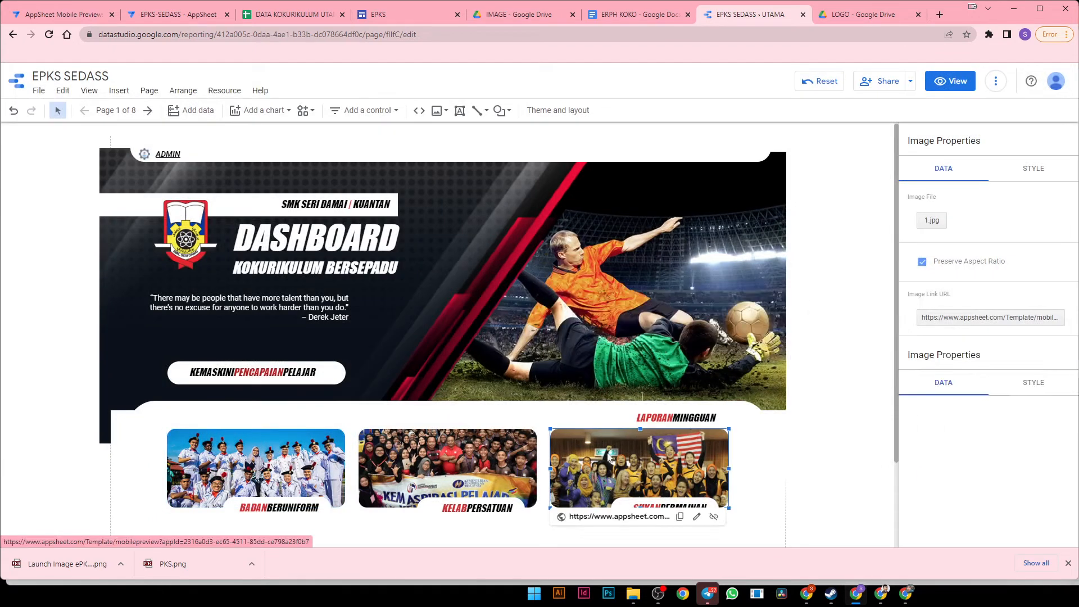
click(961, 322)
click(668, 300)
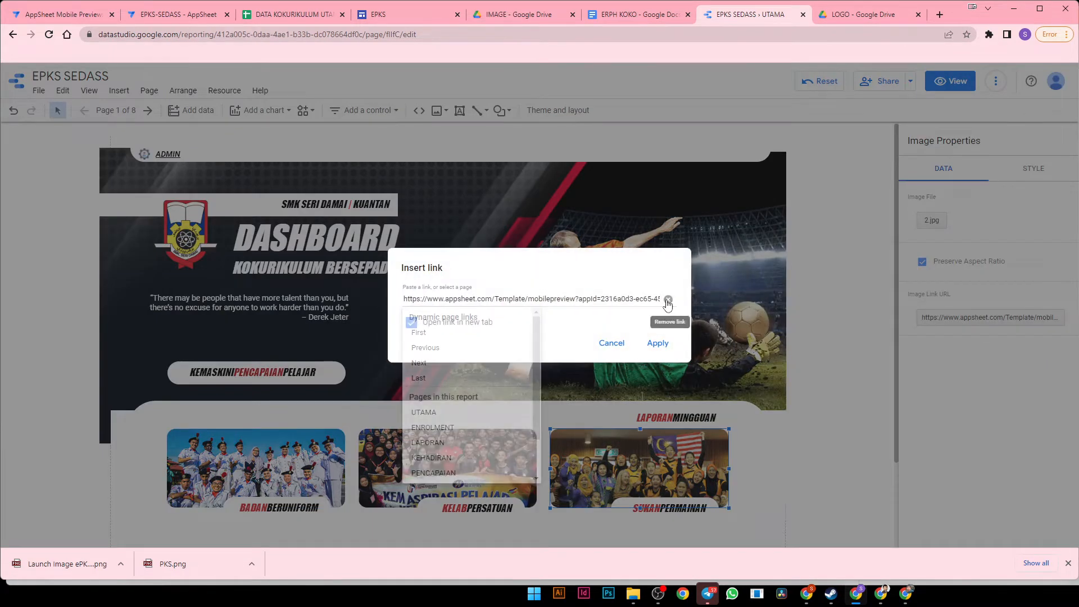
key(ctrl+v)
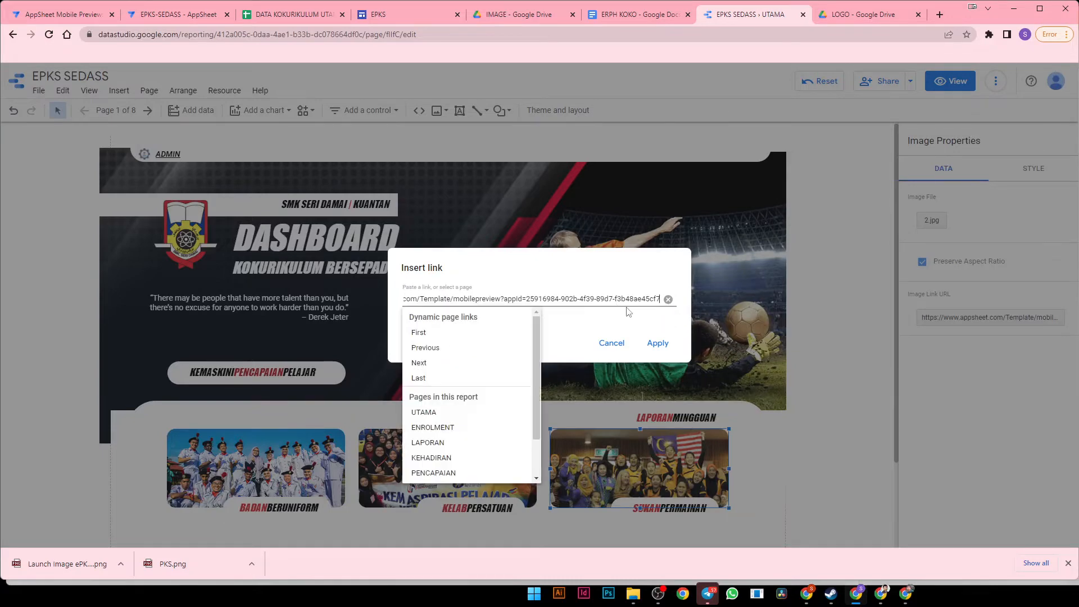
click(654, 344)
click(655, 344)
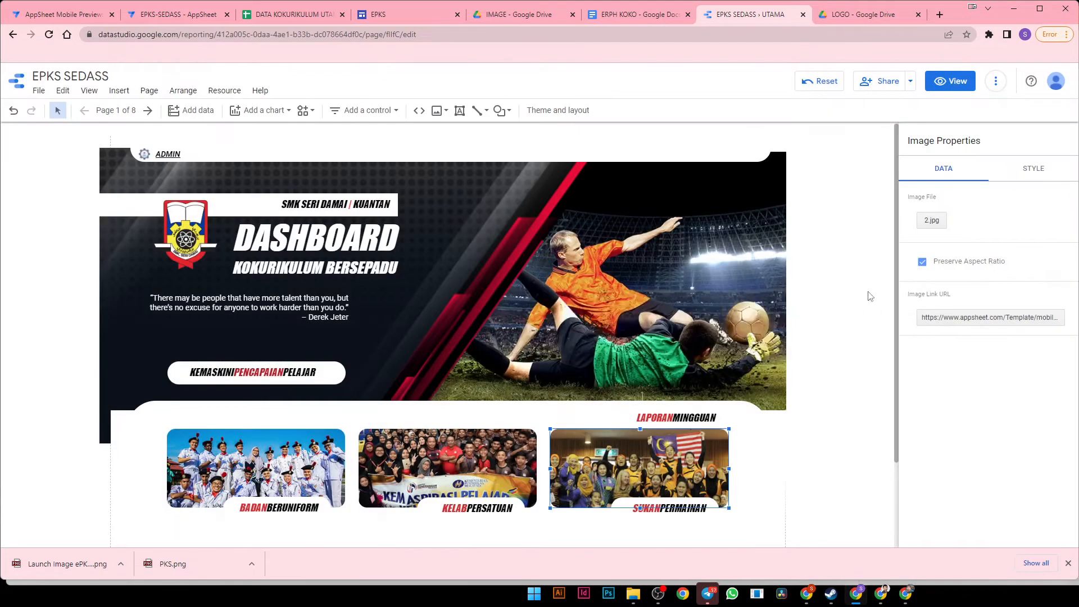
click(856, 294)
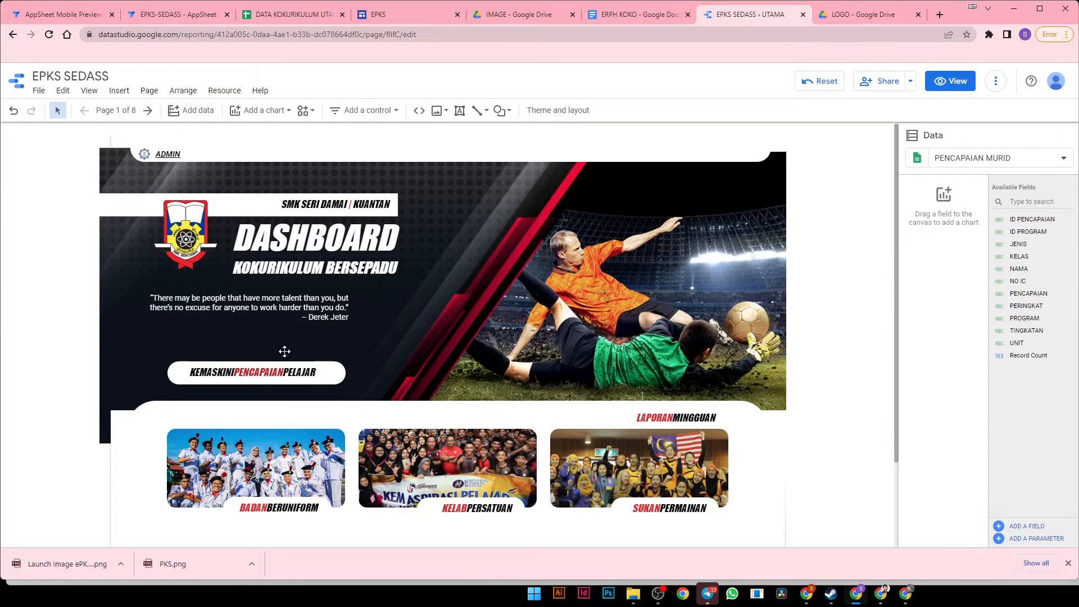
- Replace the link on the KEMASKINI PENCAPAIAN PELAJAR text with the copied AppSheet preview URL
click(277, 378)
double_click(279, 374)
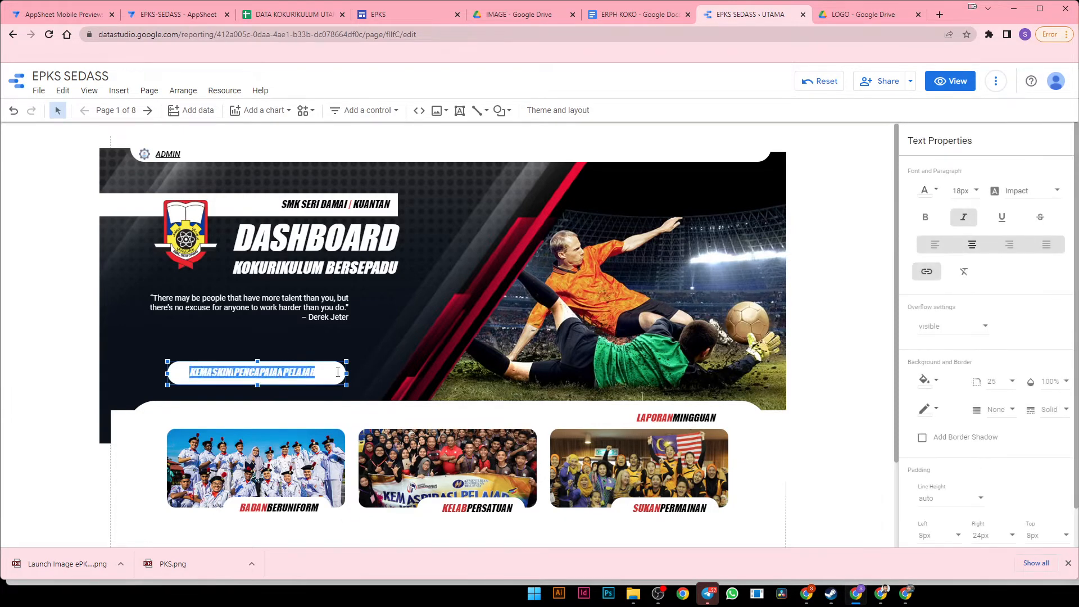
click(926, 272)
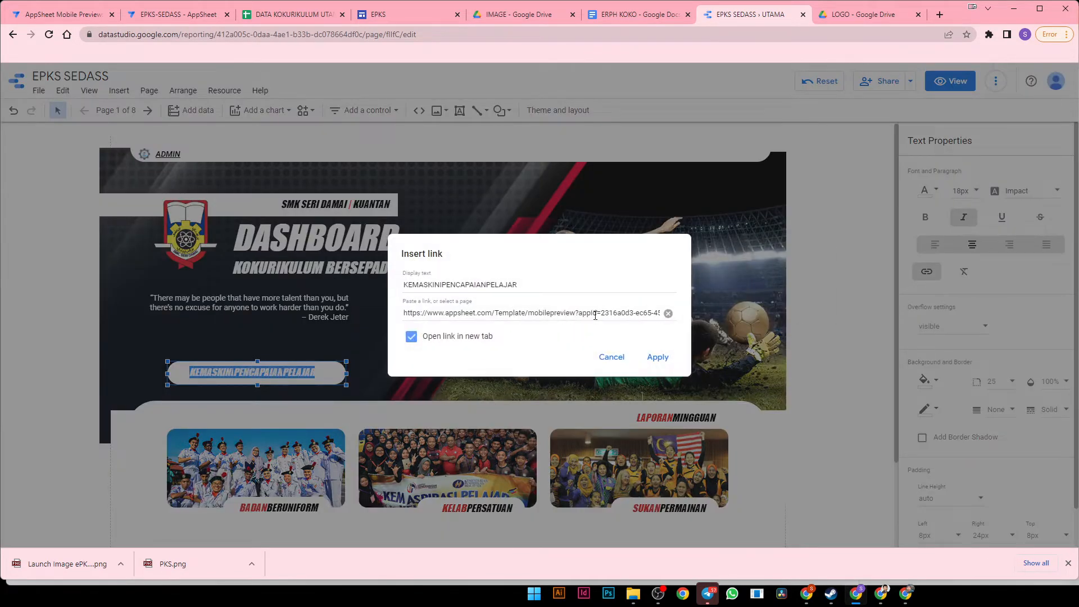
click(668, 313)
key(ctrl+v)
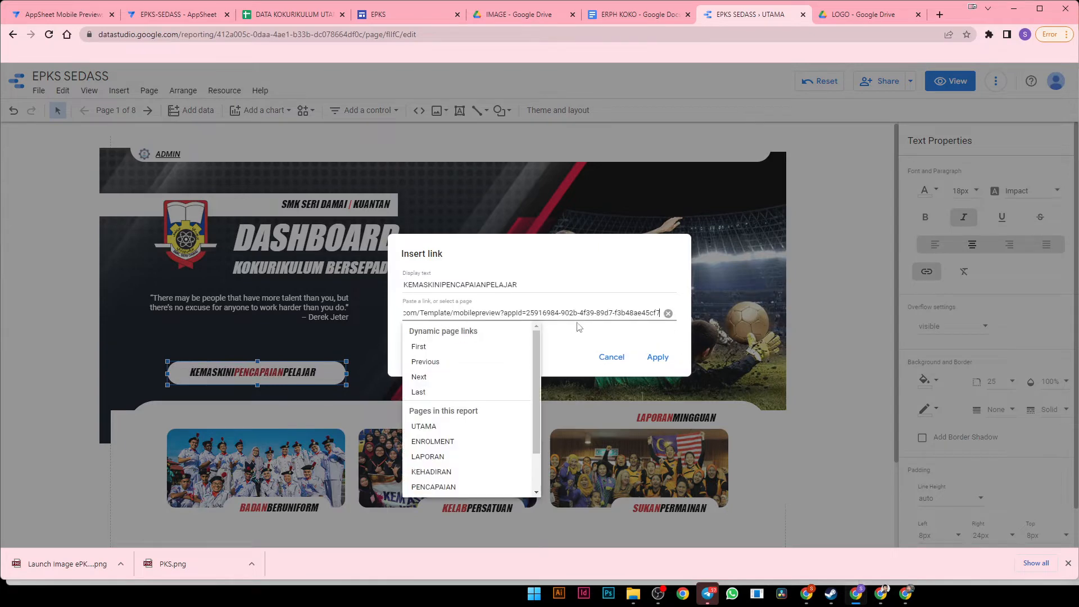
click(445, 337)
click(658, 357)
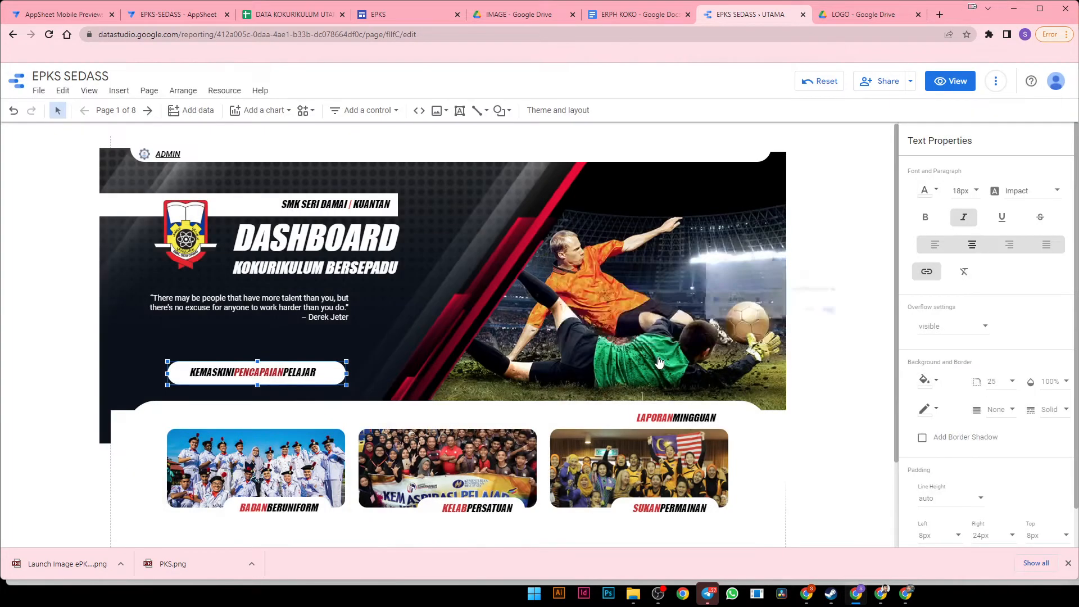
click(823, 303)
- Switch the report to view mode, test the BADAN BERUNIFORM image's link, and close the app preview it opens
click(950, 84)
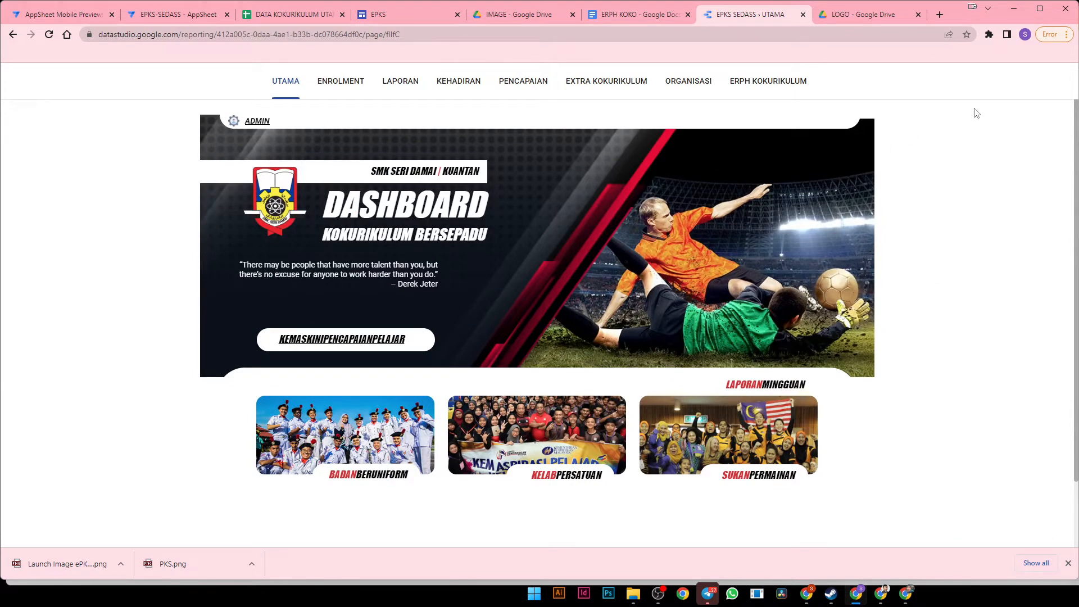
click(352, 433)
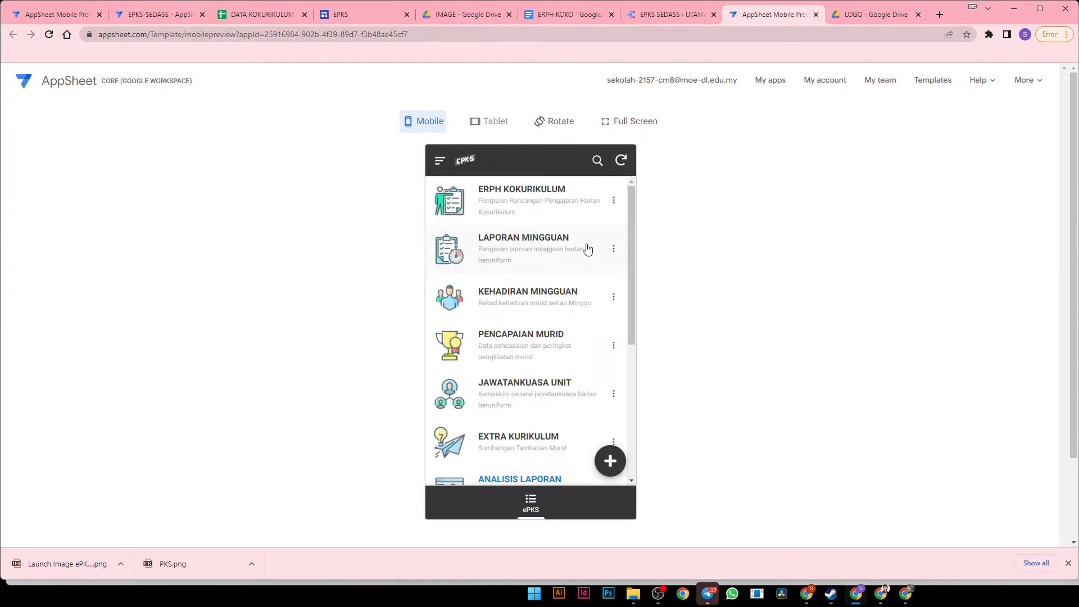
click(816, 15)
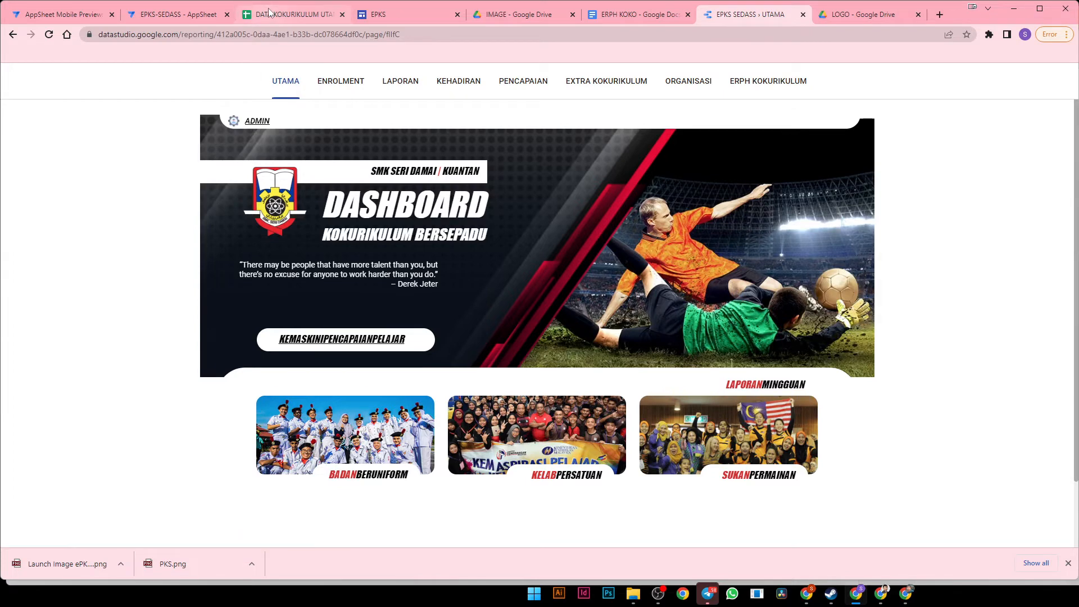
- Follow the report's ADMIN link to examine the DATA KOKURIKULUM UTAMA spreadsheet's sharing options, and close it without sharing
click(251, 124)
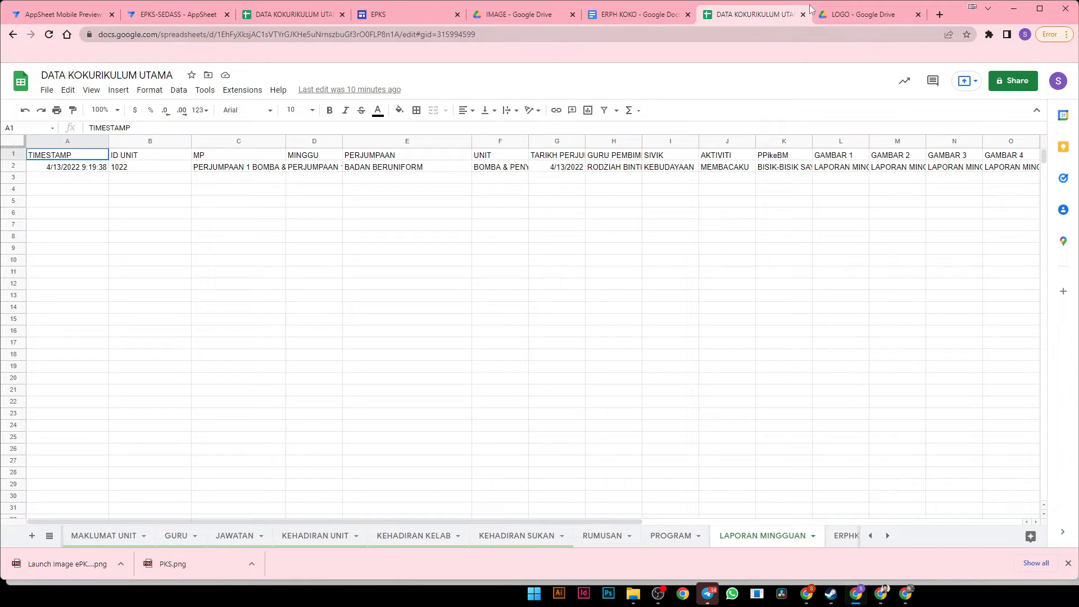
click(998, 82)
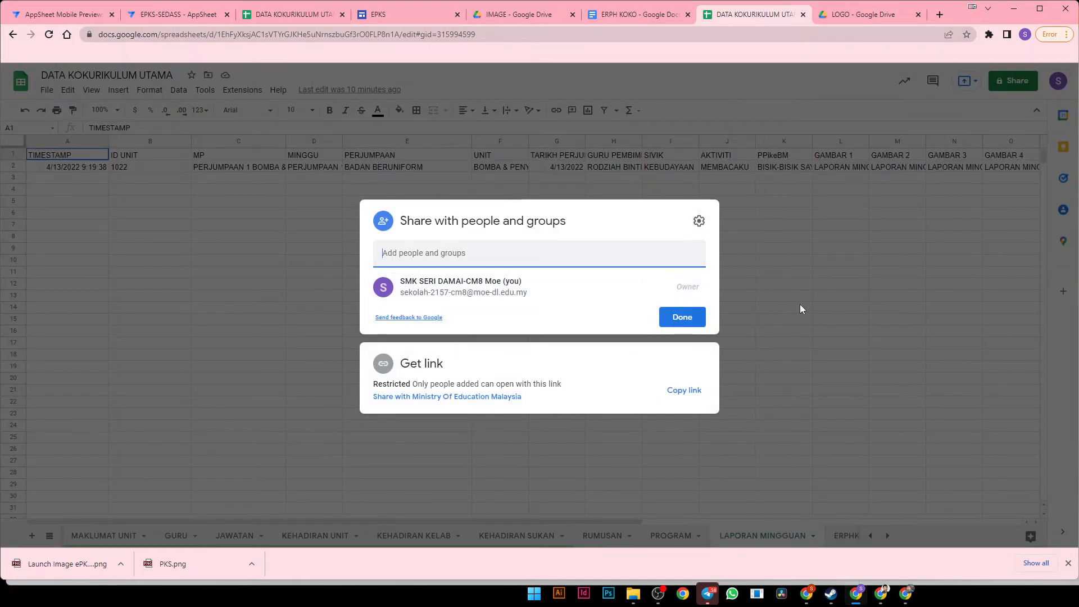
click(800, 304)
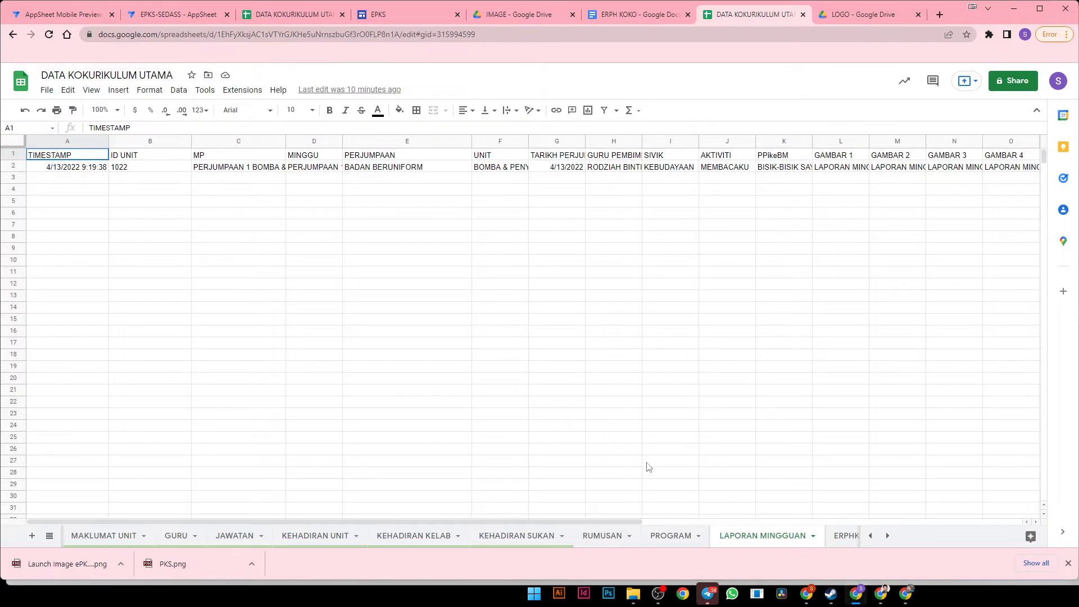
click(802, 15)
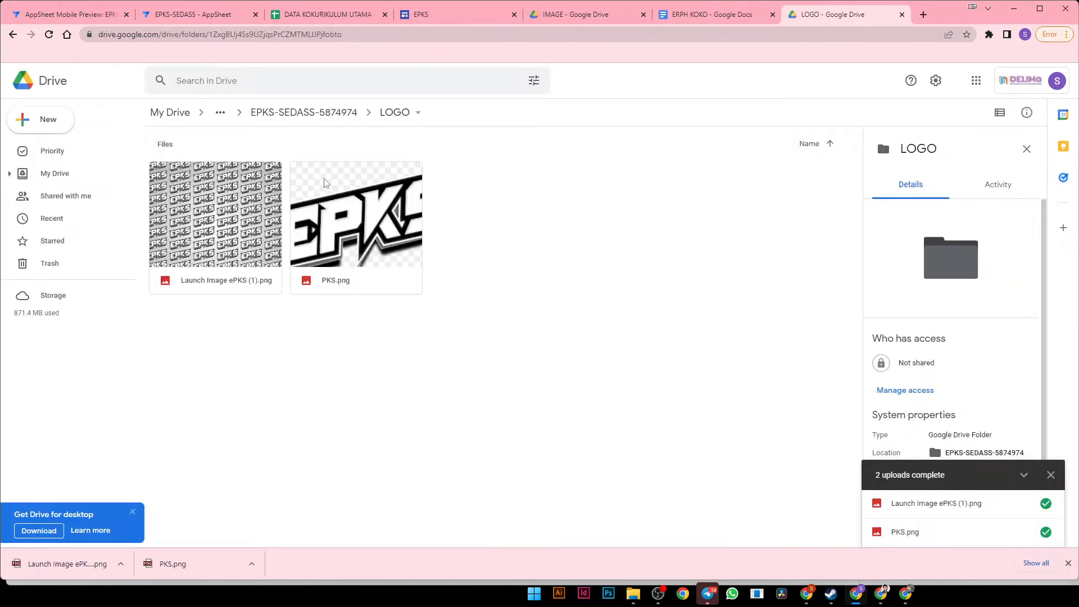
- Return to the EPKS SEDASS report by restoring its closed tab, and open the report for editing
click(703, 12)
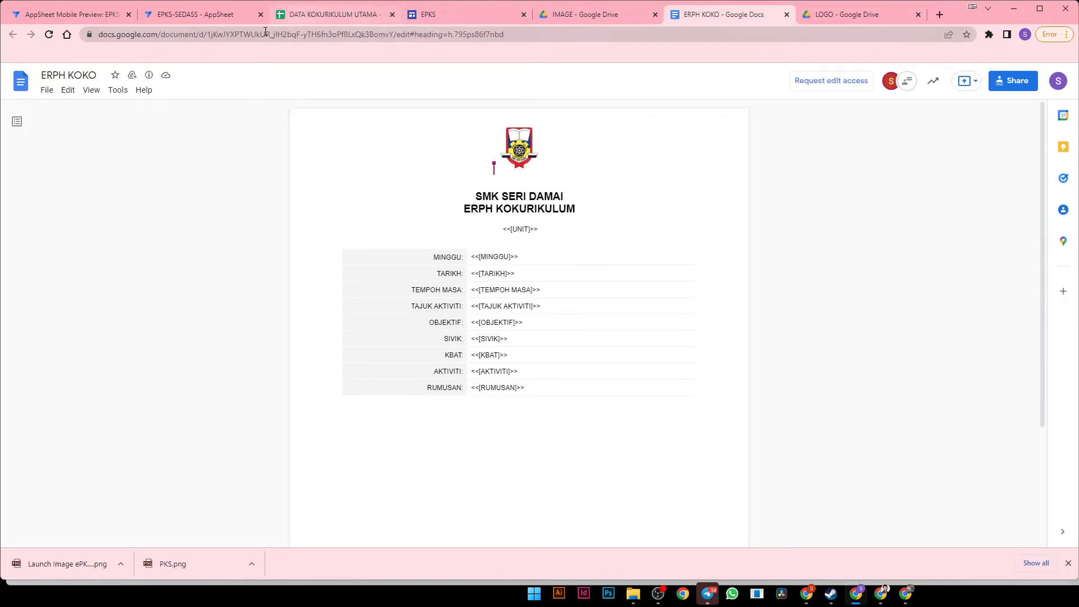
click(842, 15)
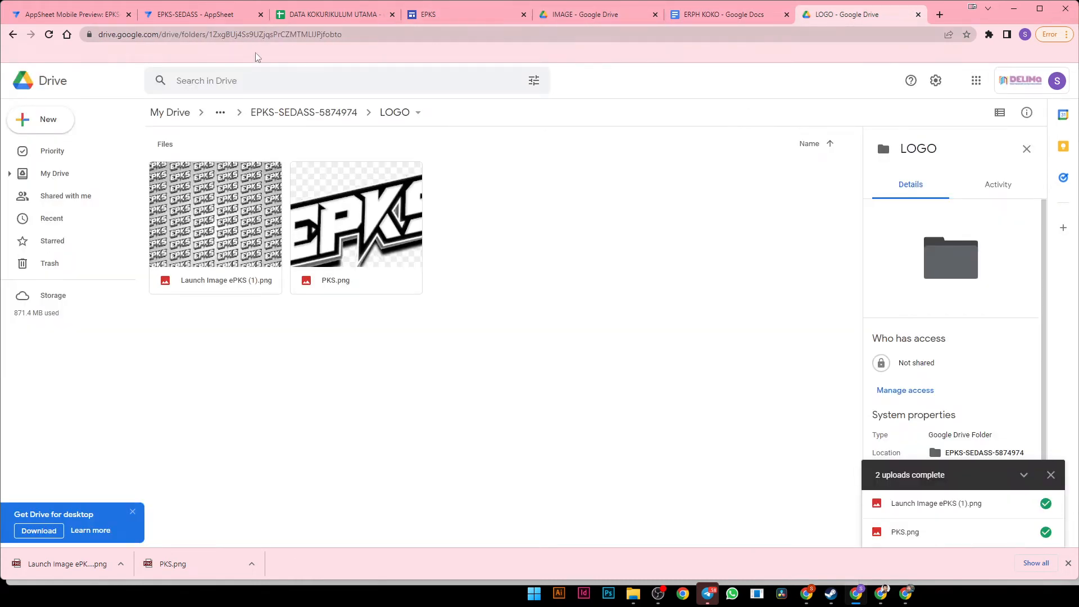
right_click(960, 8)
click(1000, 95)
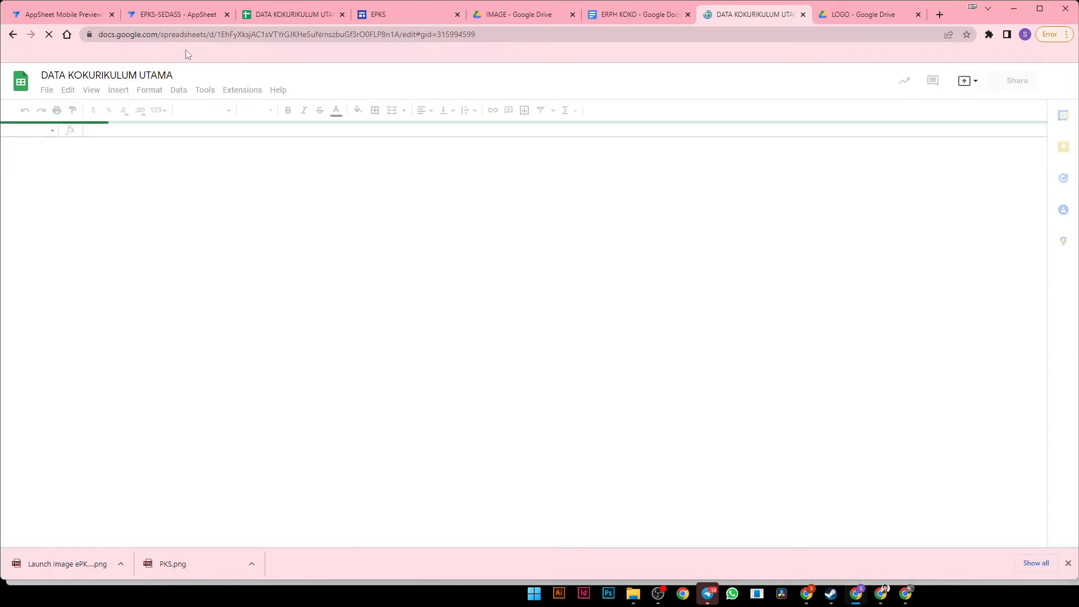
click(12, 36)
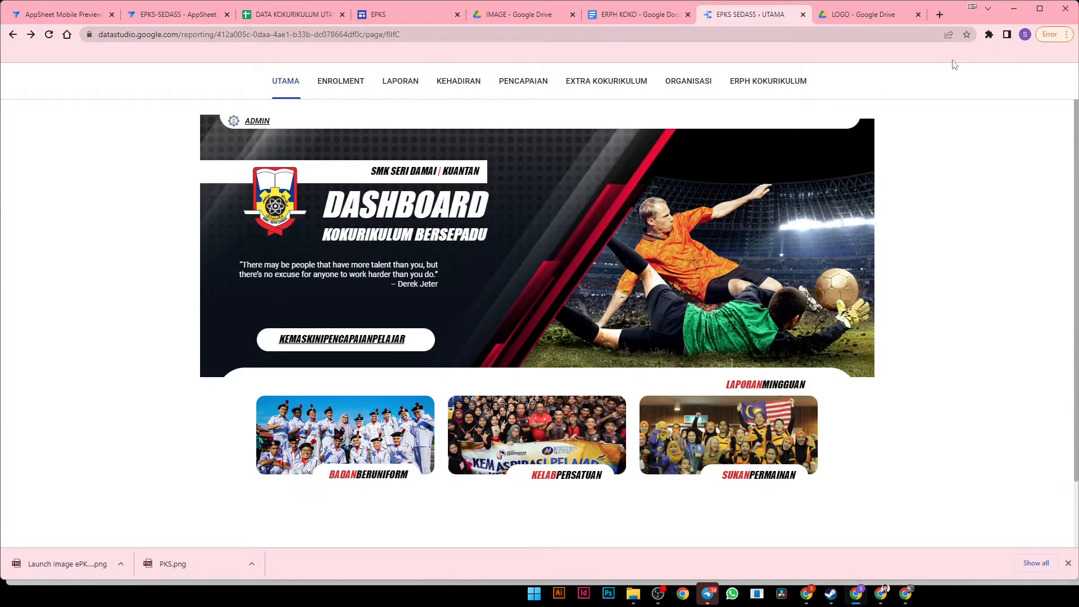
click(951, 82)
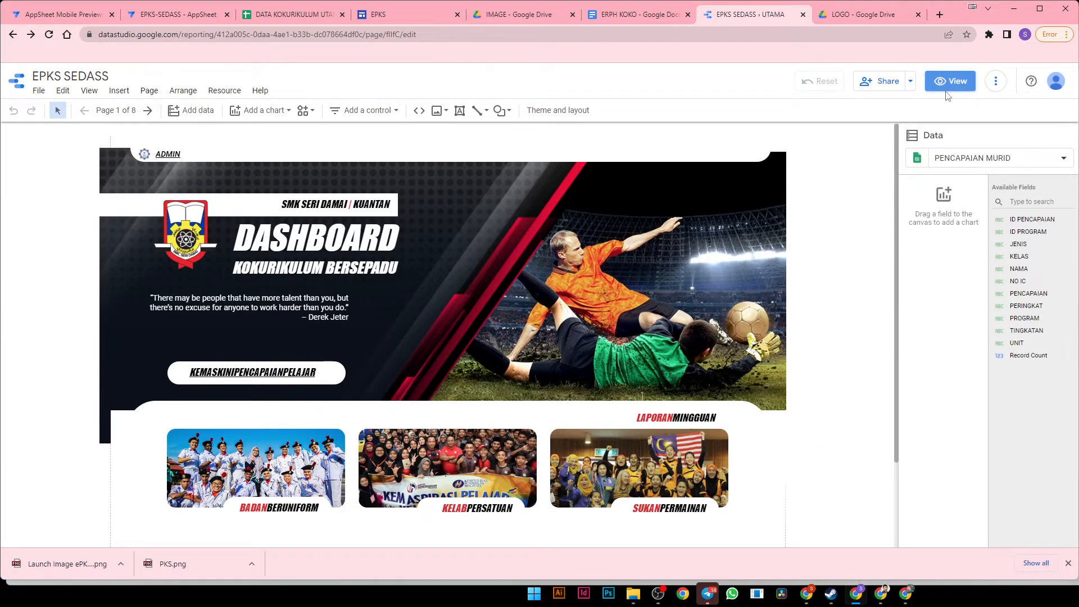
- Ungroup the dashboard's header components and delete the school crest image beside the DASHBOARD title
click(618, 256)
click(200, 225)
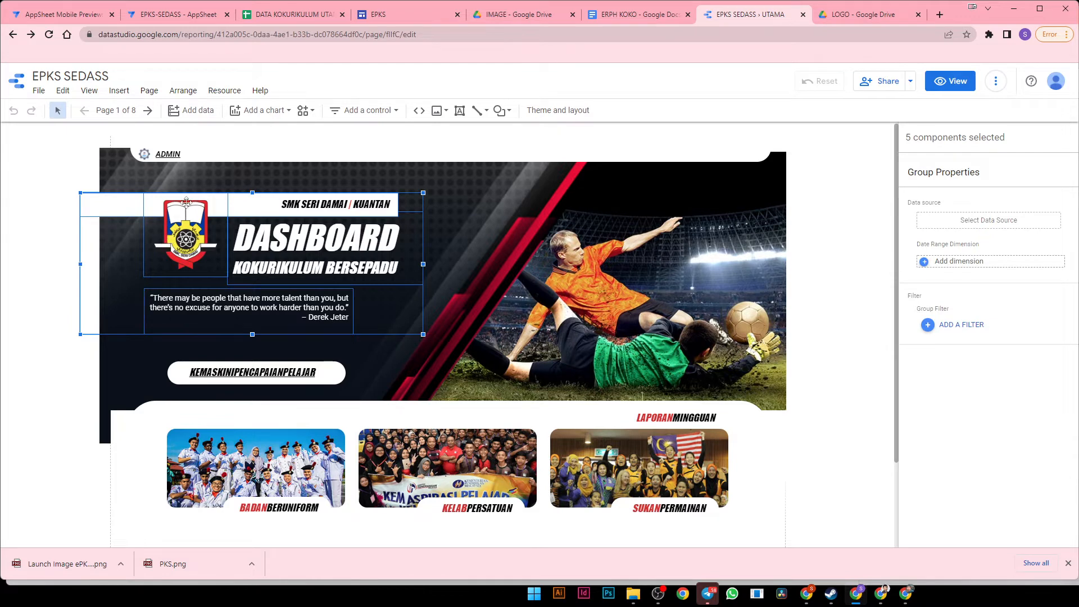
click(191, 90)
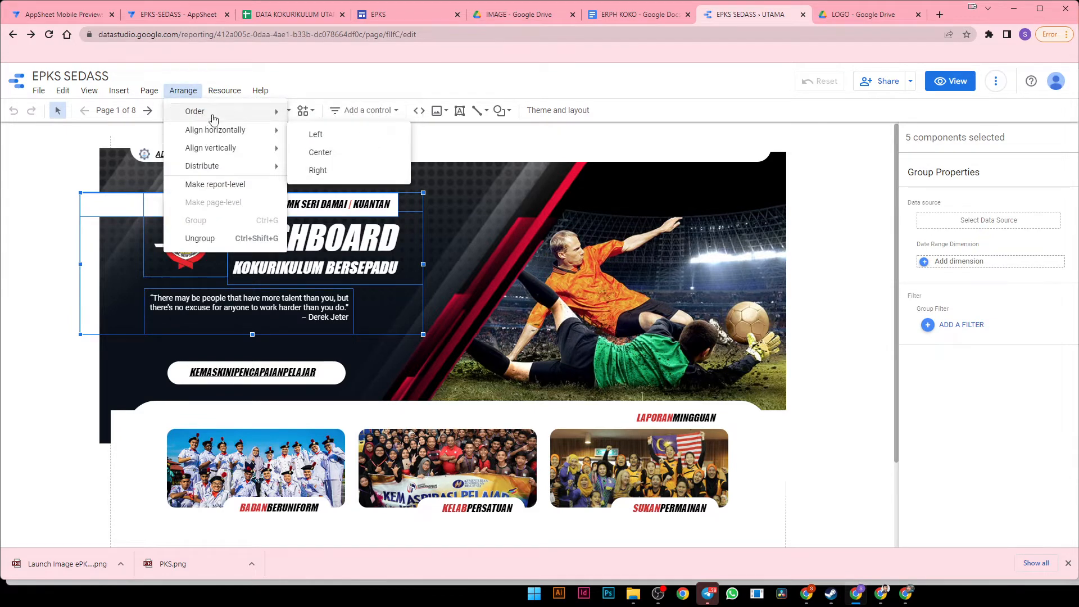
click(200, 238)
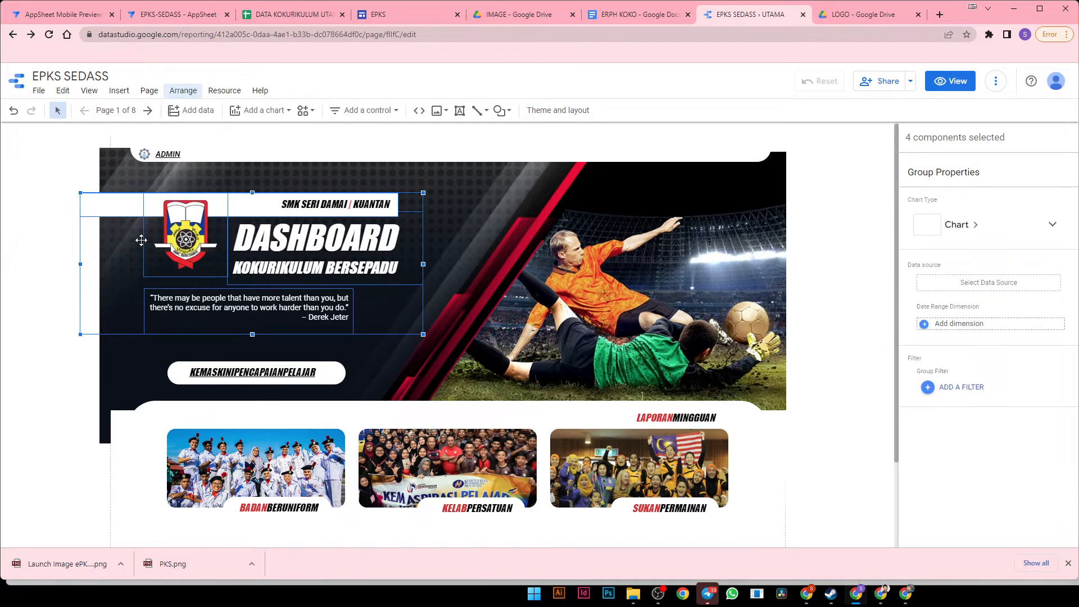
click(48, 249)
click(177, 225)
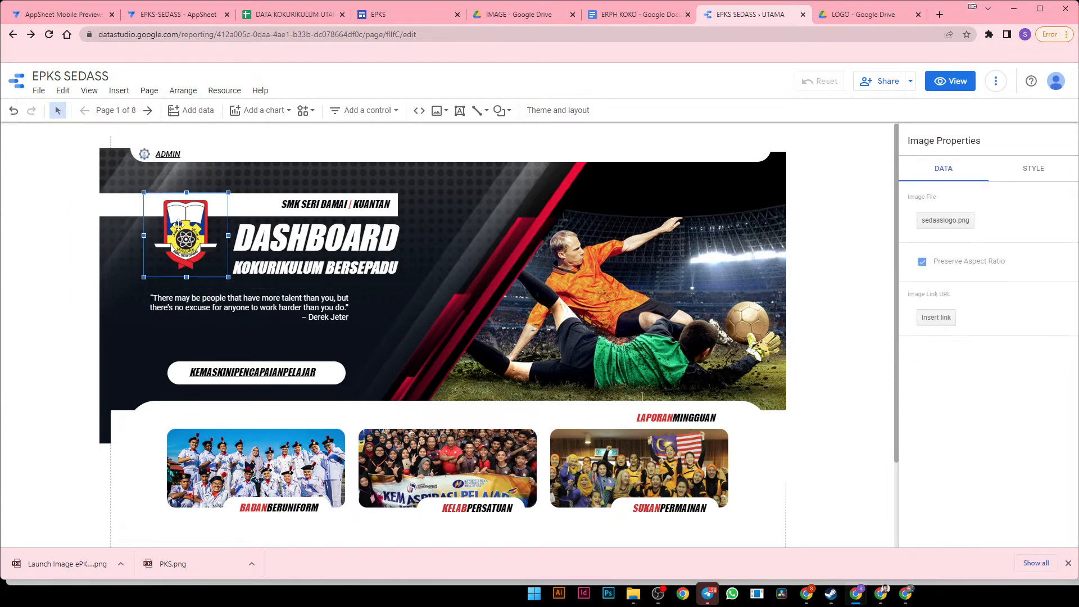
key(Escape)
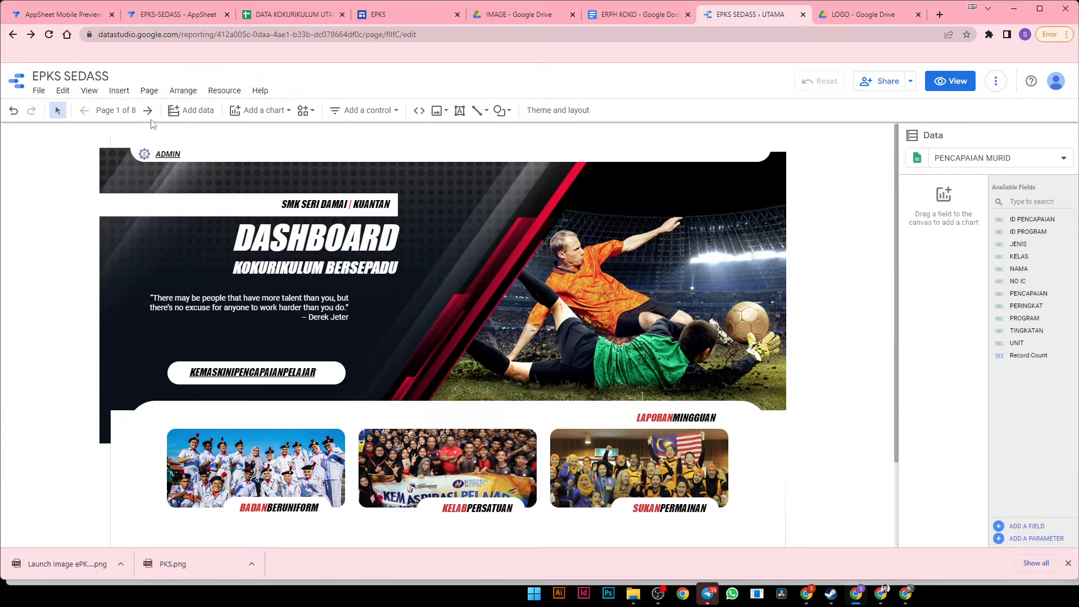
- Insert the shield image from the computer's Downloads folder into the report page
click(119, 91)
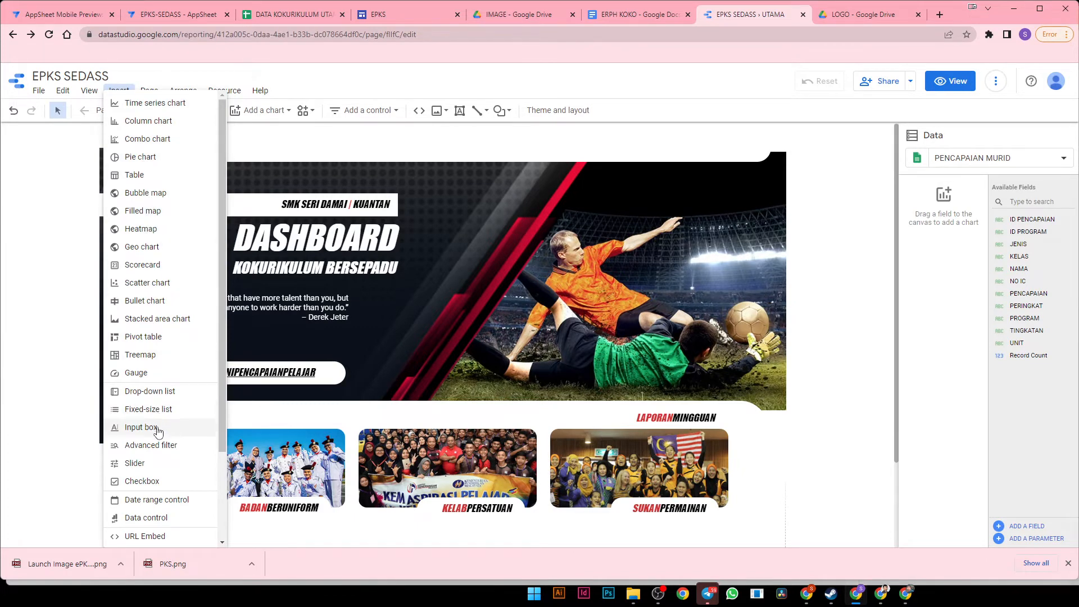
click(473, 94)
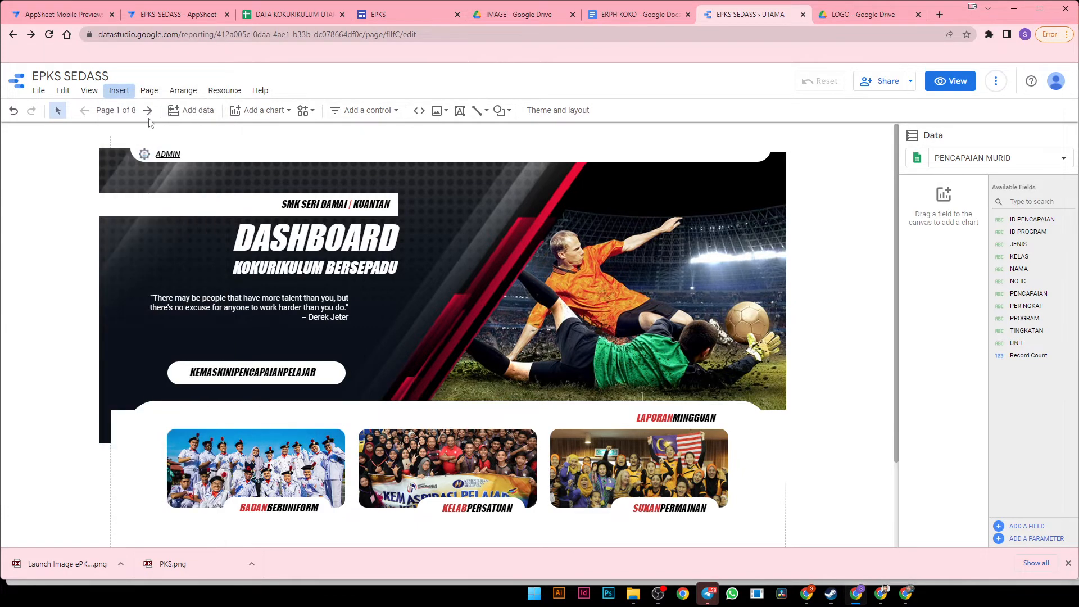
click(436, 115)
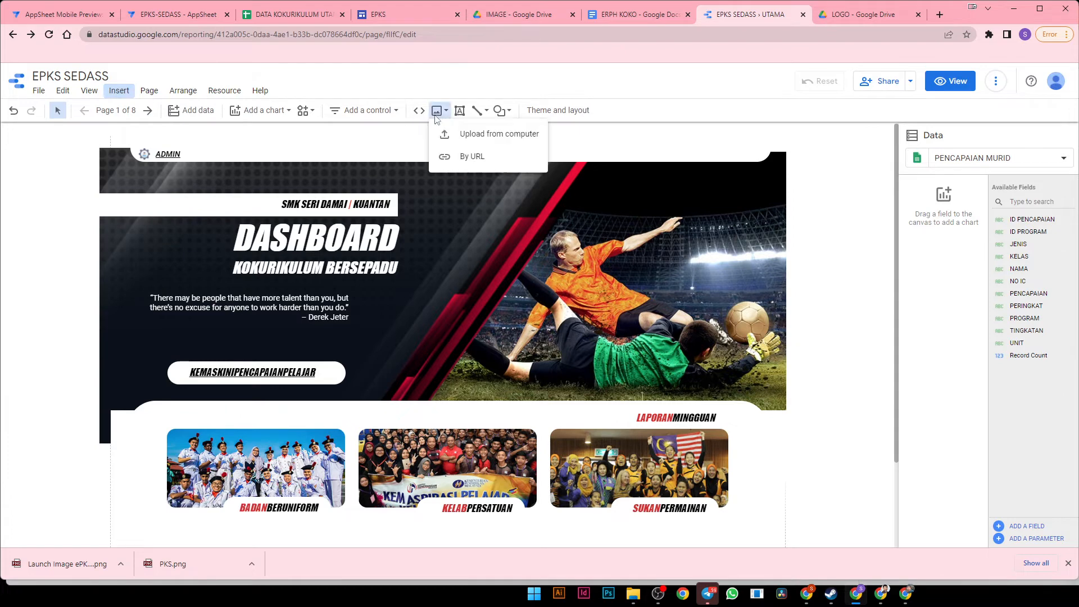
click(445, 133)
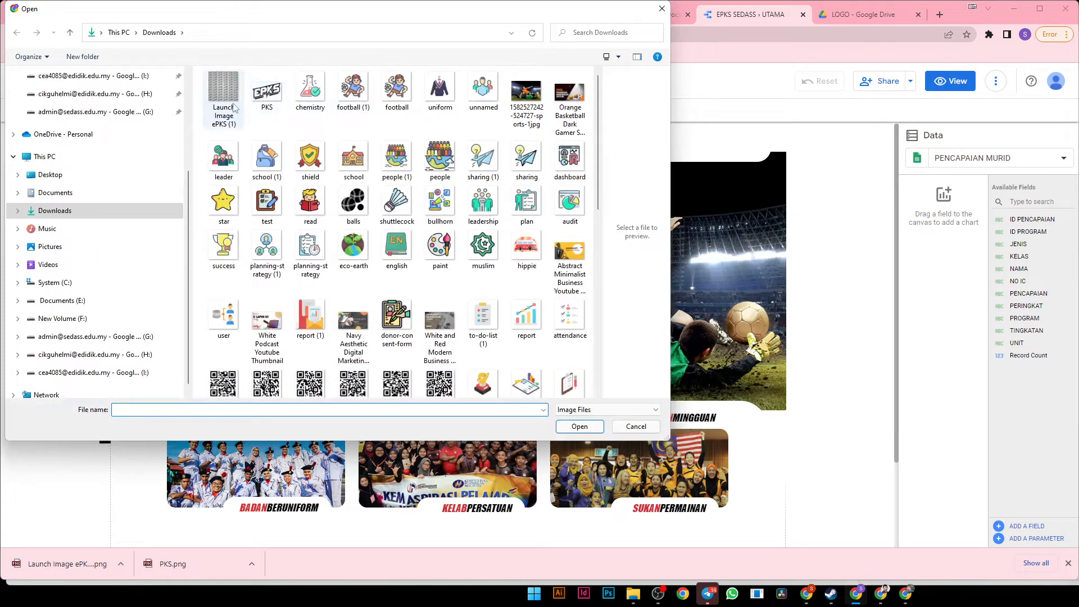
double_click(324, 161)
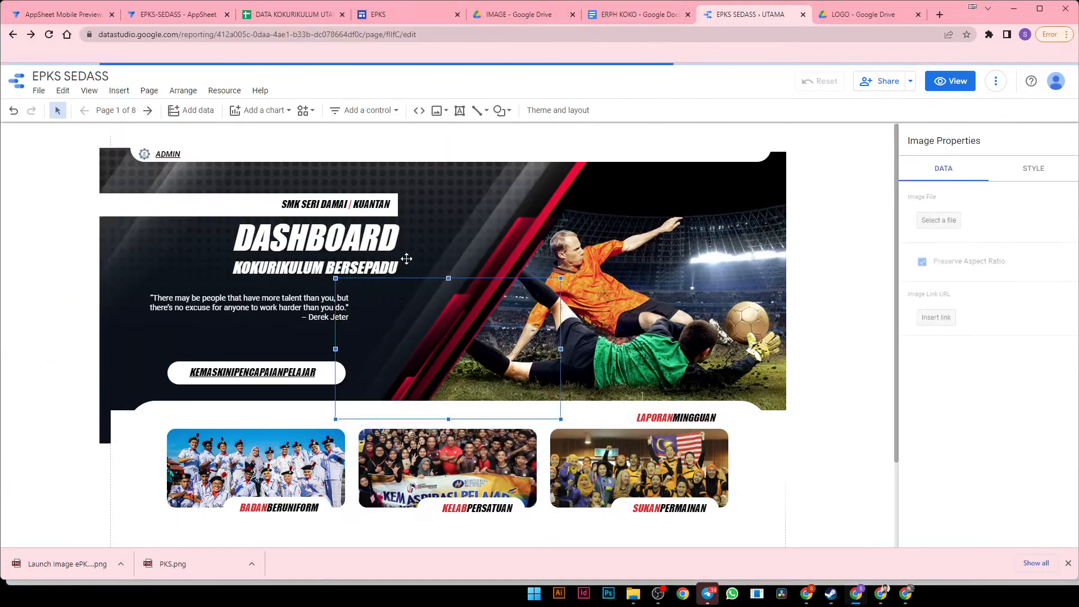
- Place the shield image in the empty spot beside the DASHBOARD title and shrink it to fit above the quote
drag(423, 348, 203, 245)
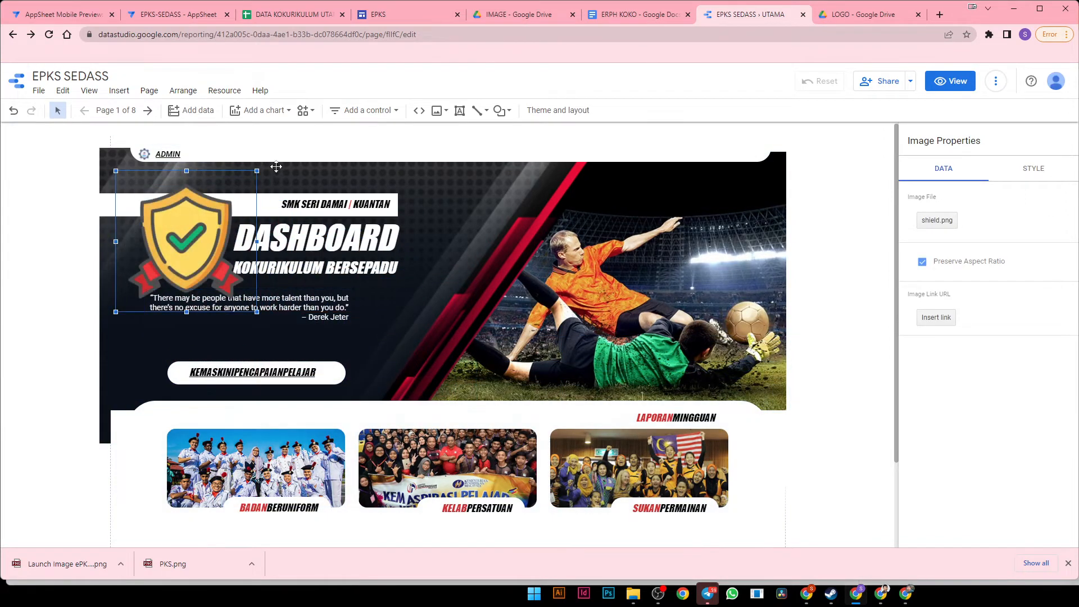
drag(257, 171, 225, 216)
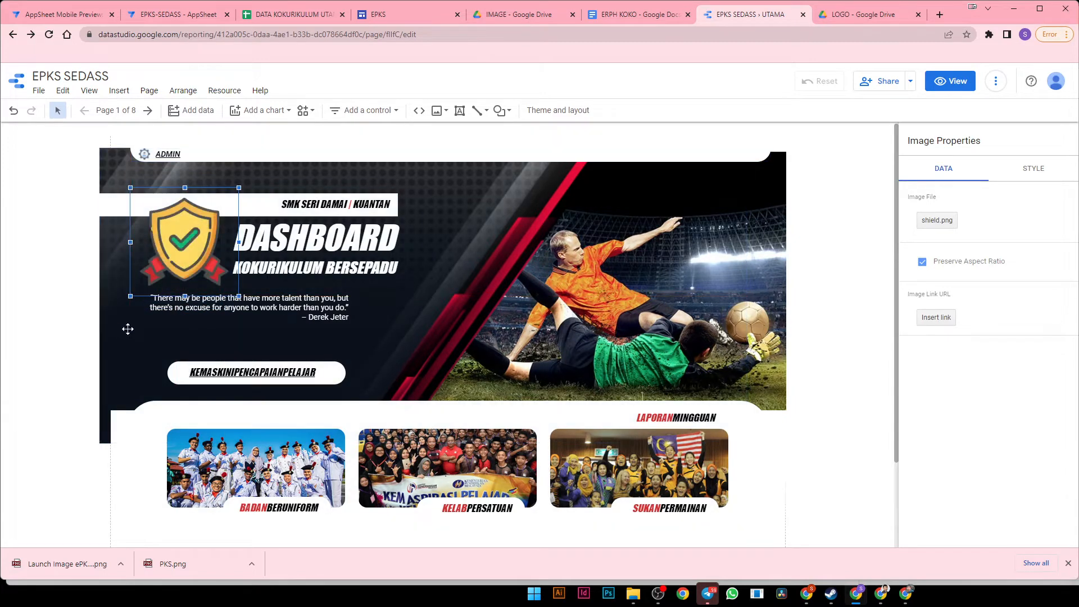
click(317, 201)
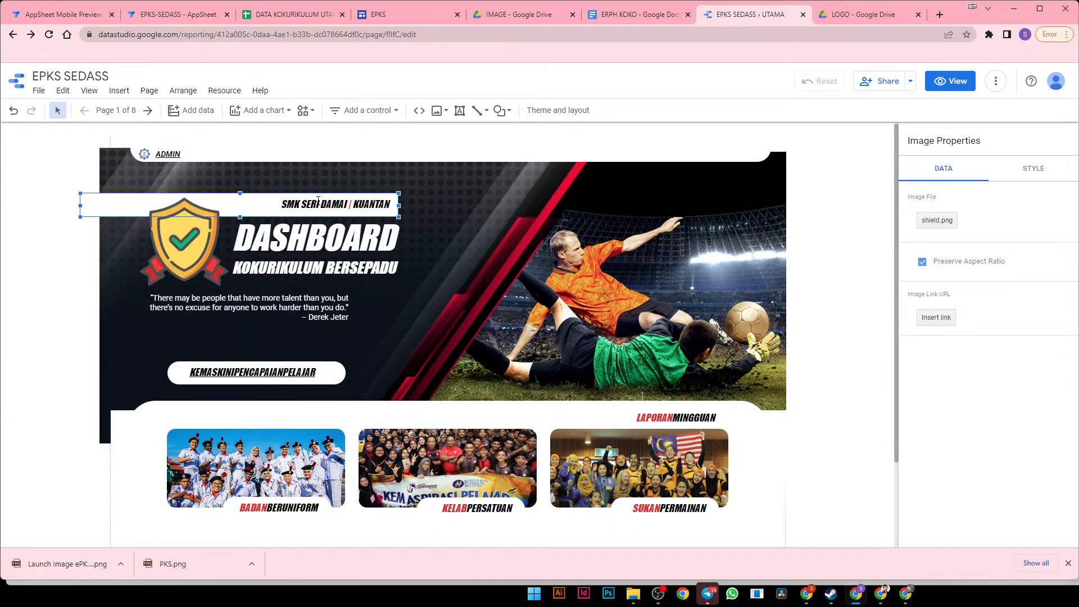
double_click(317, 203)
click(191, 245)
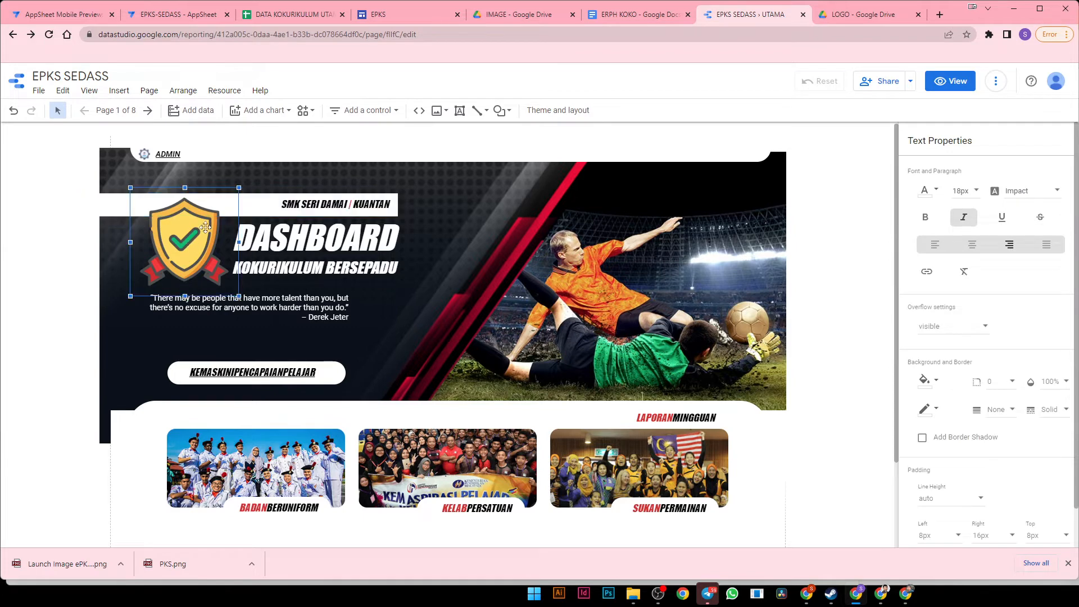
drag(244, 179, 246, 178)
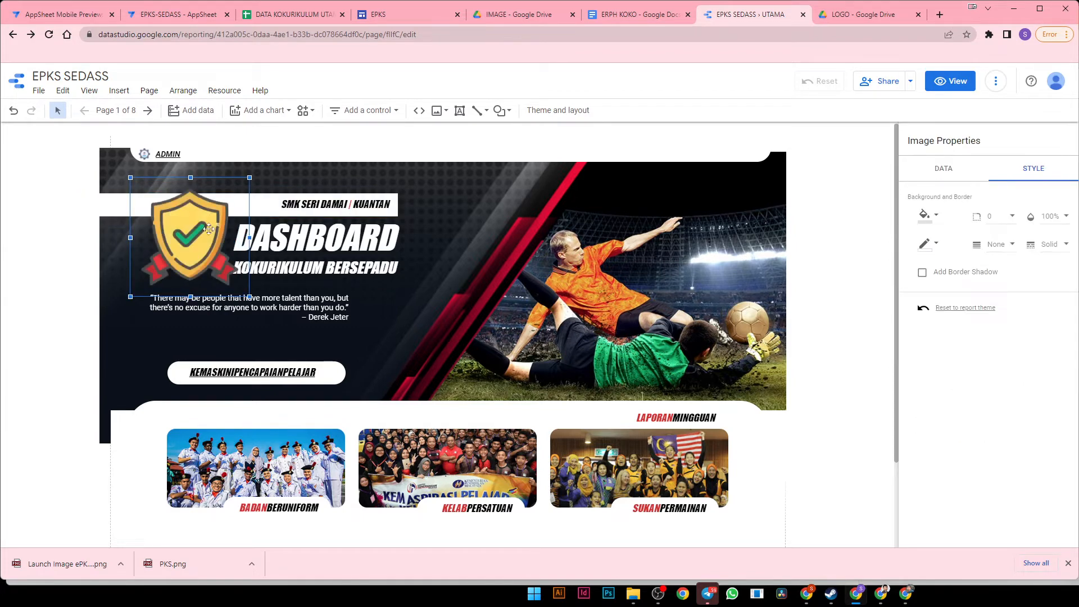
drag(199, 235, 188, 239)
click(296, 308)
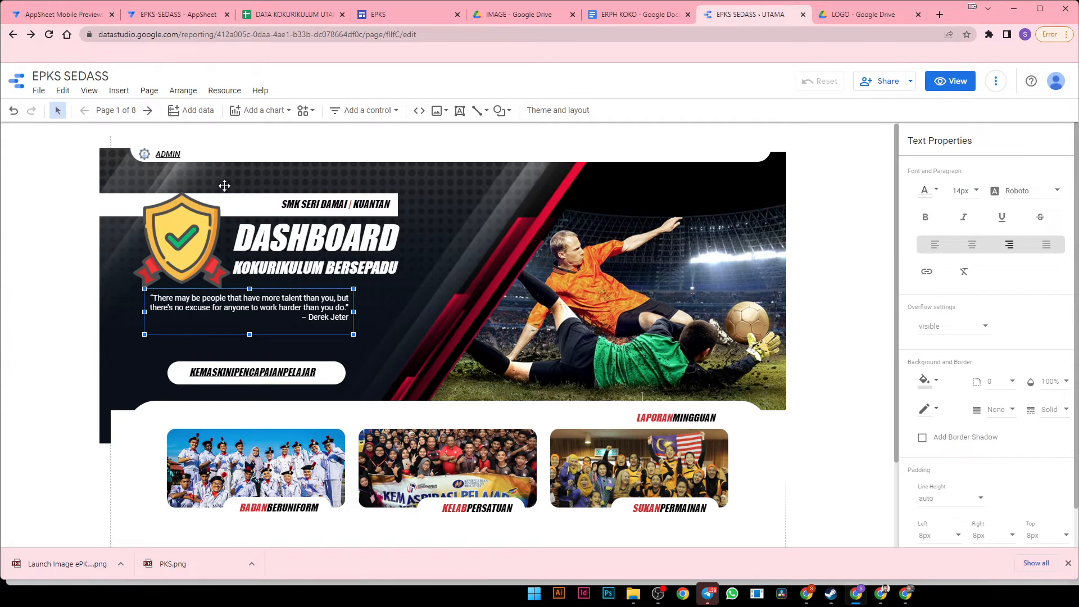
- Search Google Images for sport photography in a new browser tab
click(650, 279)
click(753, 282)
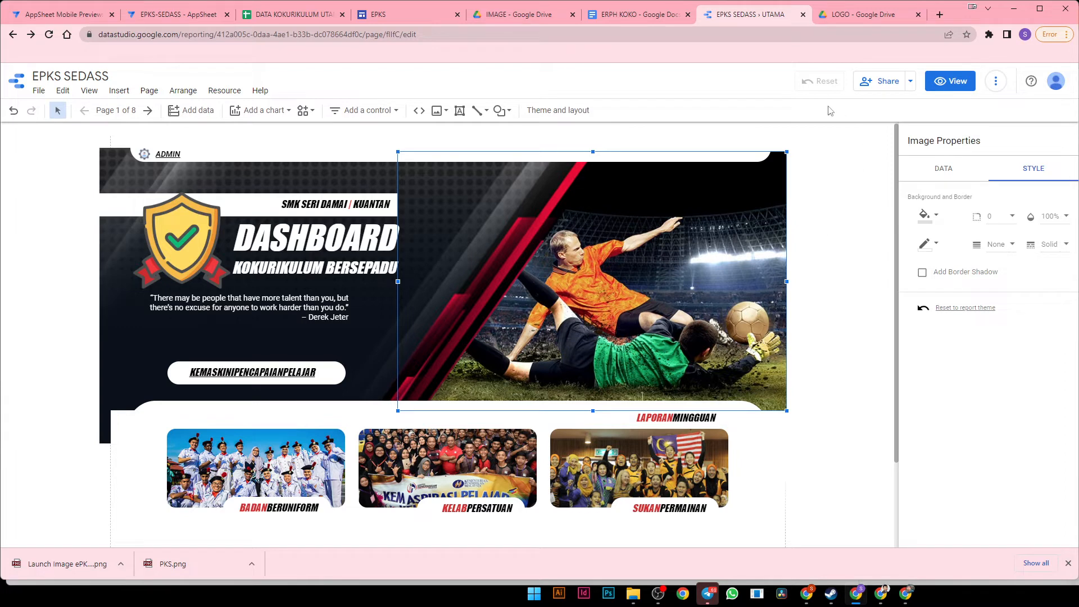
click(850, 20)
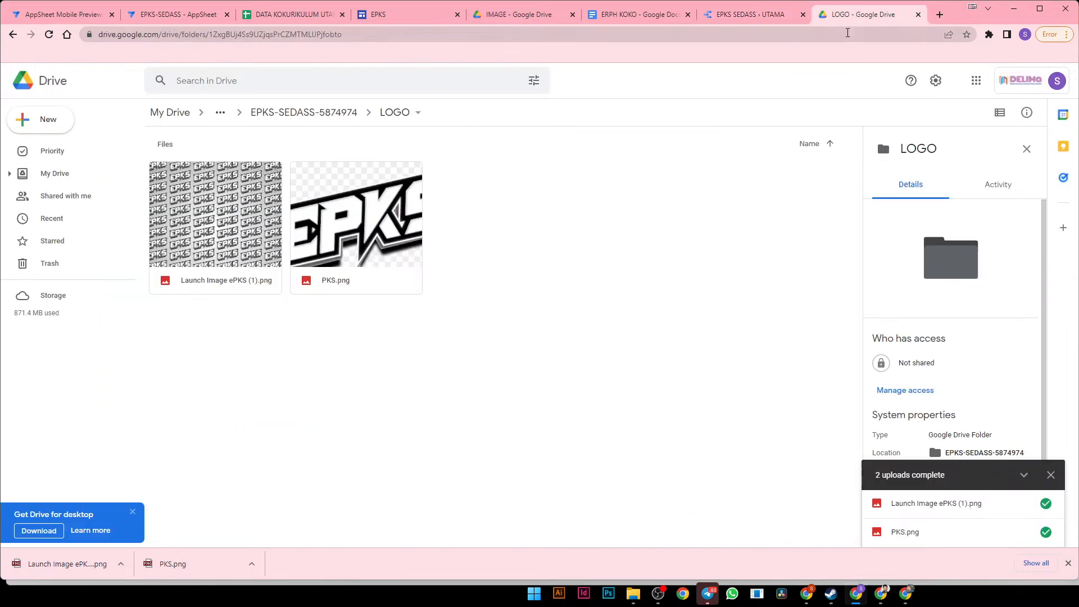
click(847, 35)
click(939, 14)
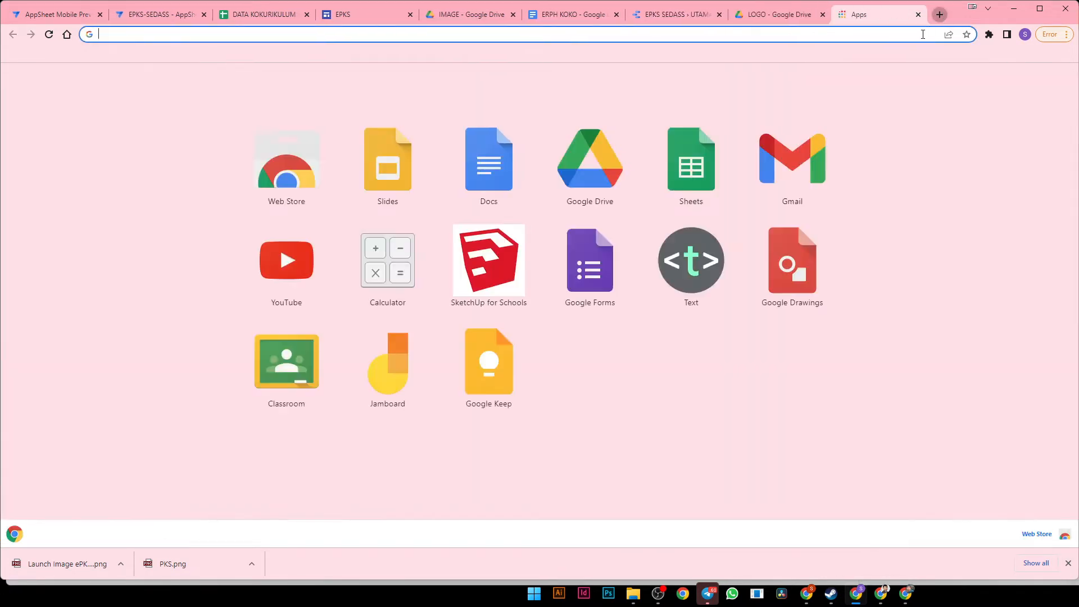
text(sport p)
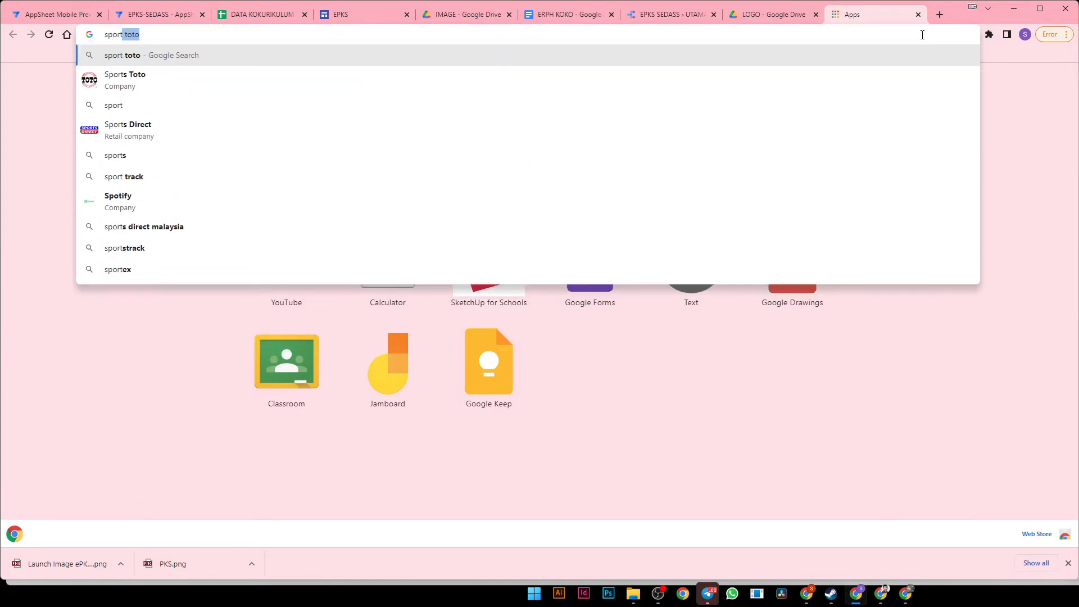
text(hot)
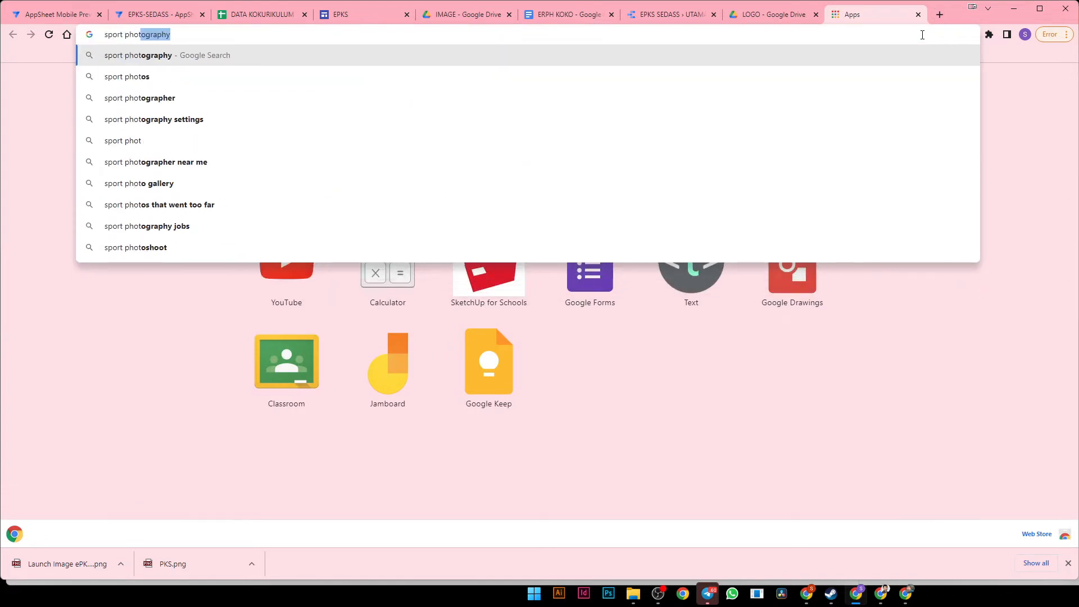
key(Return)
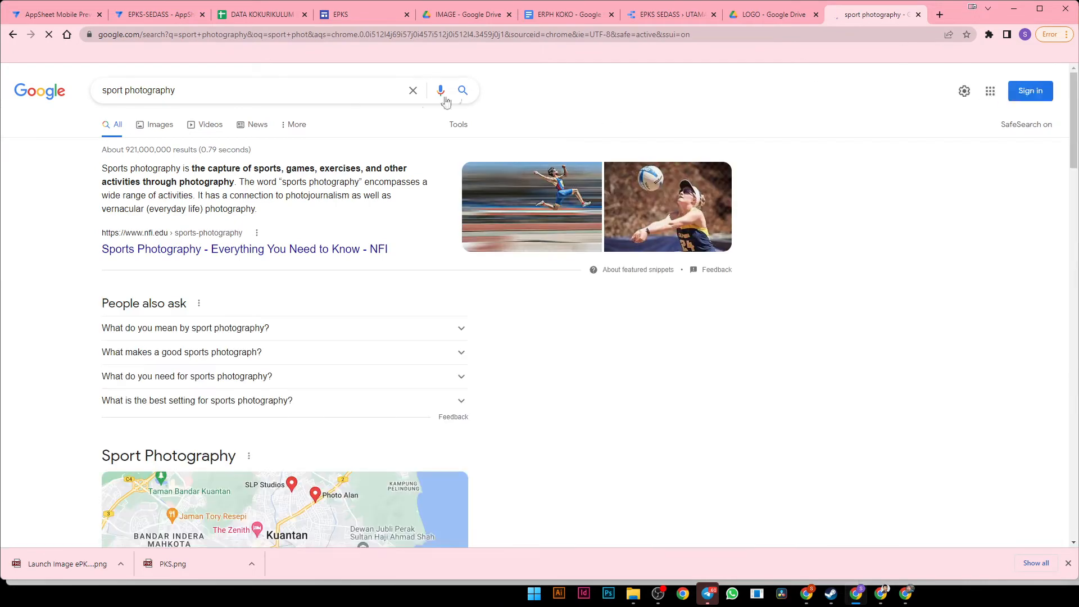
click(166, 121)
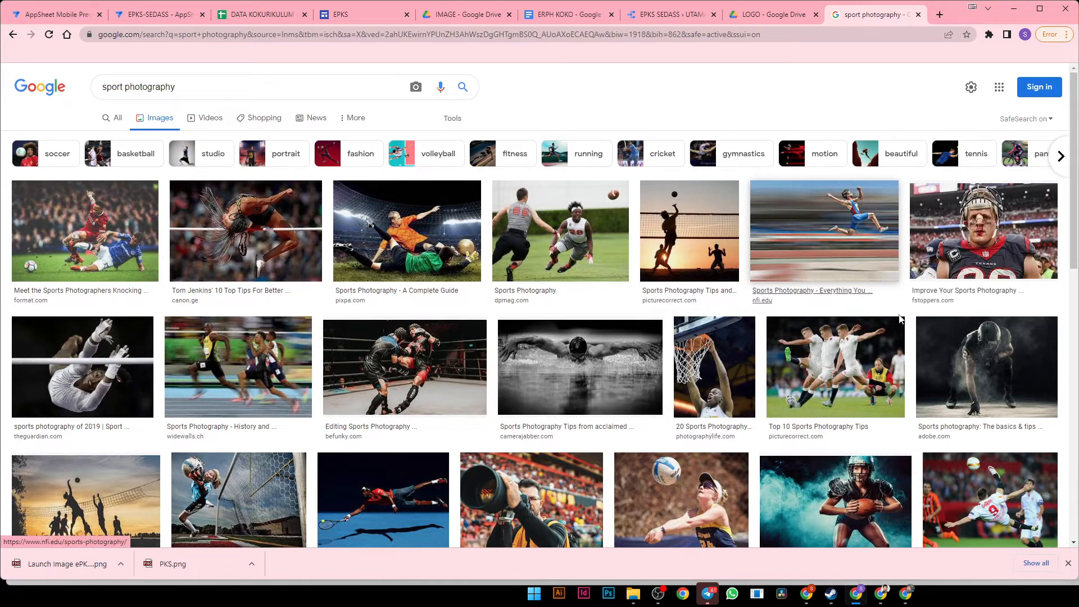
- Open the Adobe result of the crouching American football player and save the picture to the Desktop as a JPEG
click(956, 365)
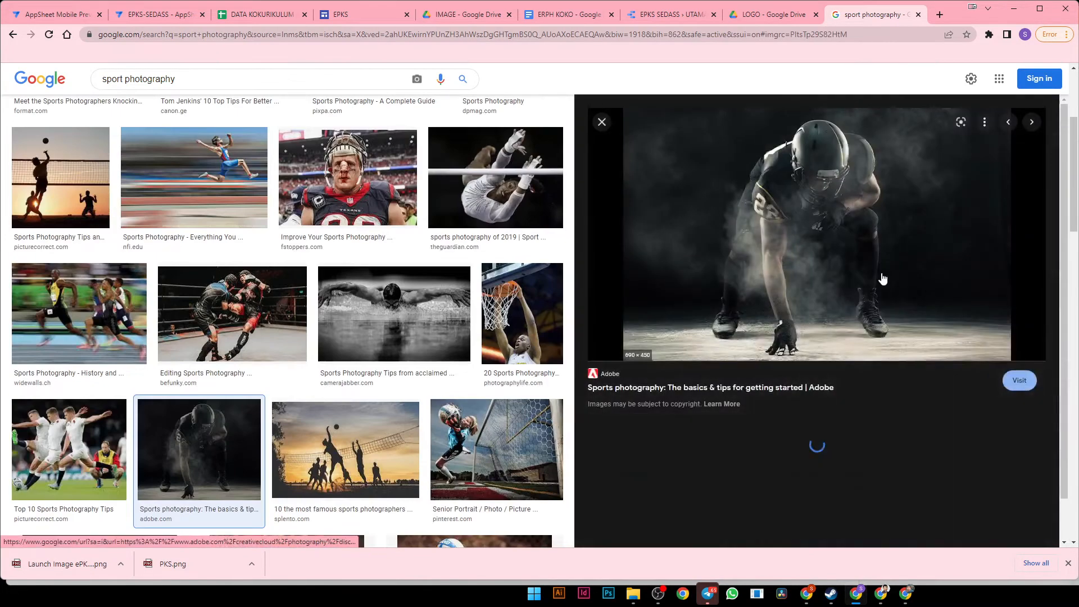
right_click(848, 201)
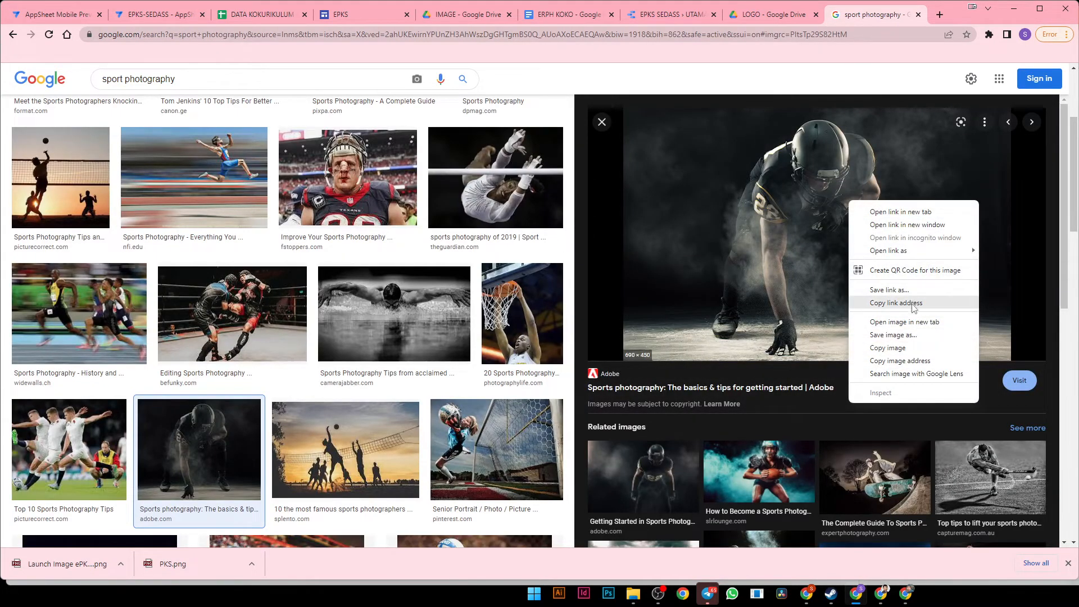
click(915, 334)
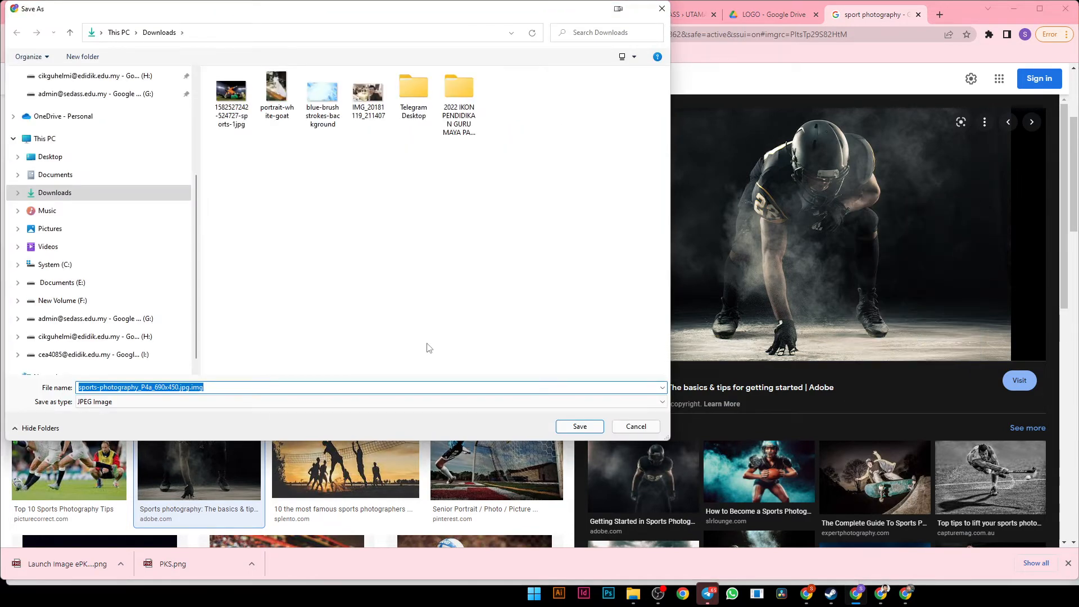
scroll(163, 211, up, 3)
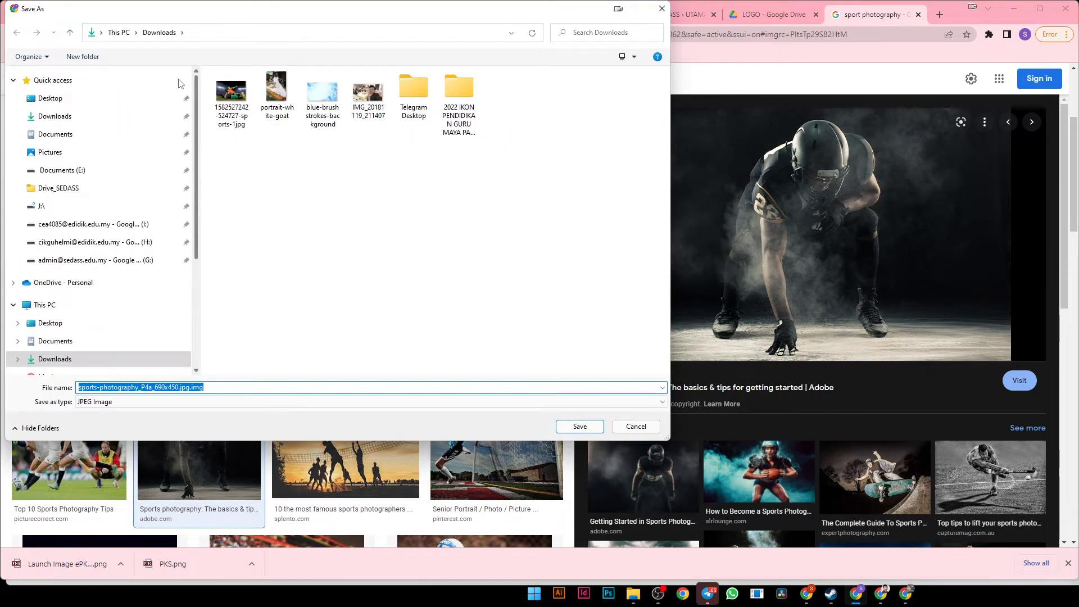
click(119, 102)
click(580, 426)
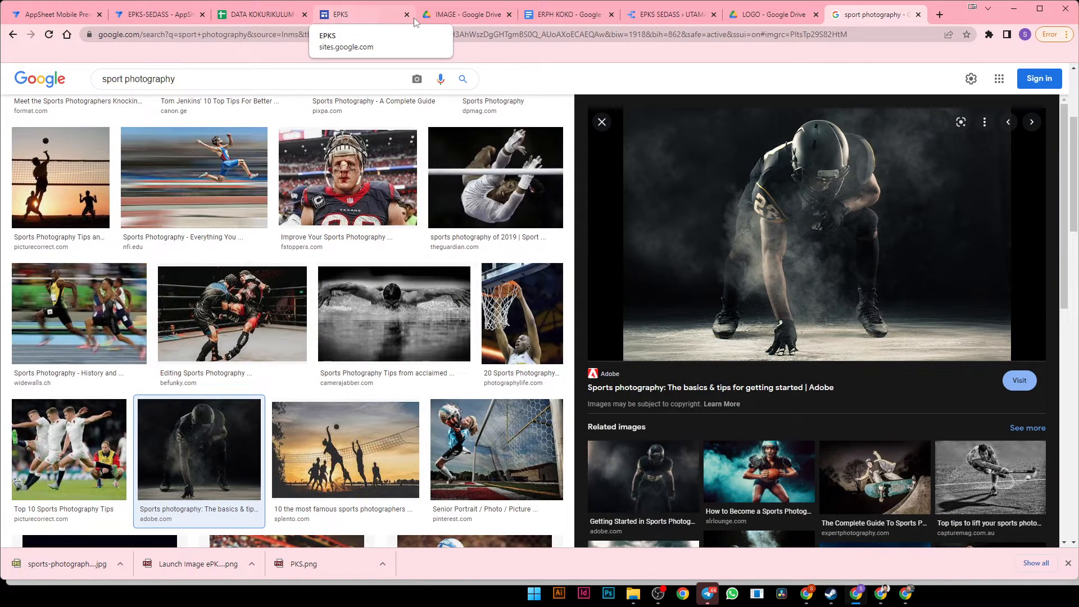
- Return to the EPKS SEDASS report and insert the sports-photography_P4a_690x450 image from the Desktop
click(656, 19)
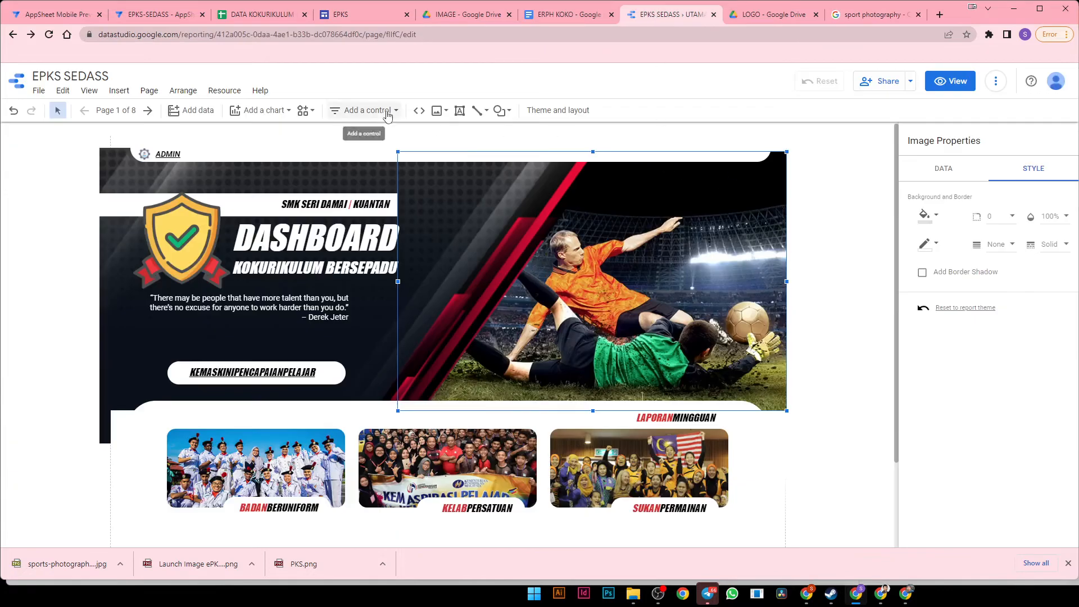
click(440, 110)
click(449, 133)
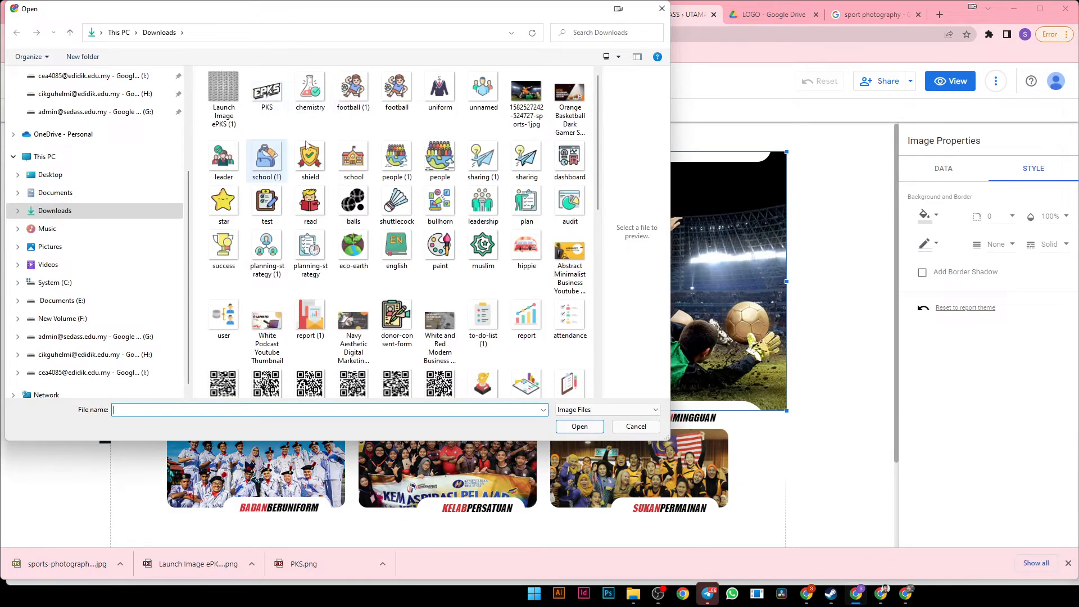
click(133, 176)
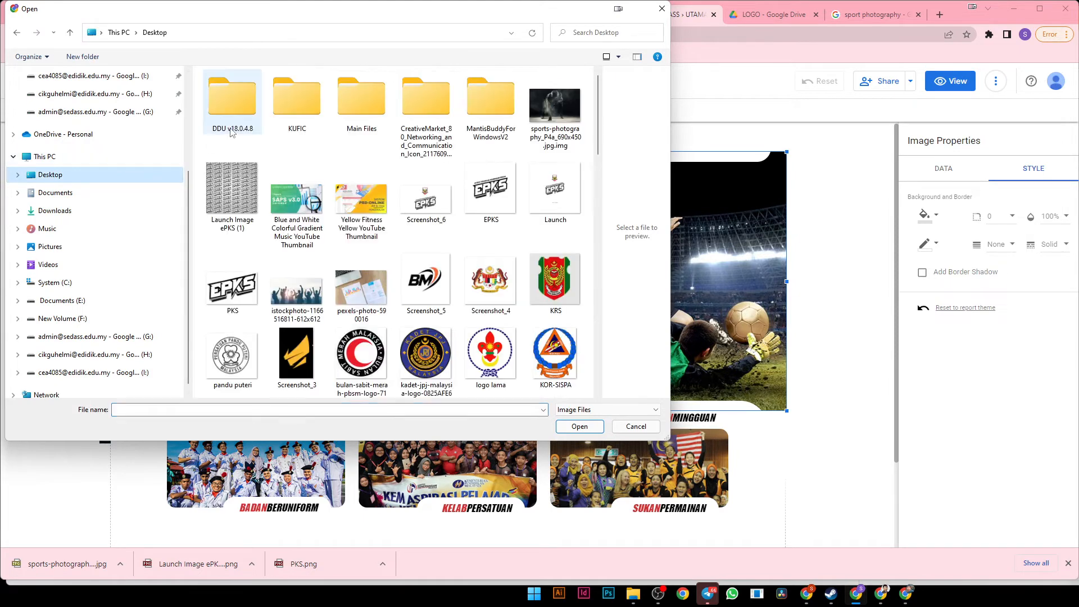
double_click(548, 117)
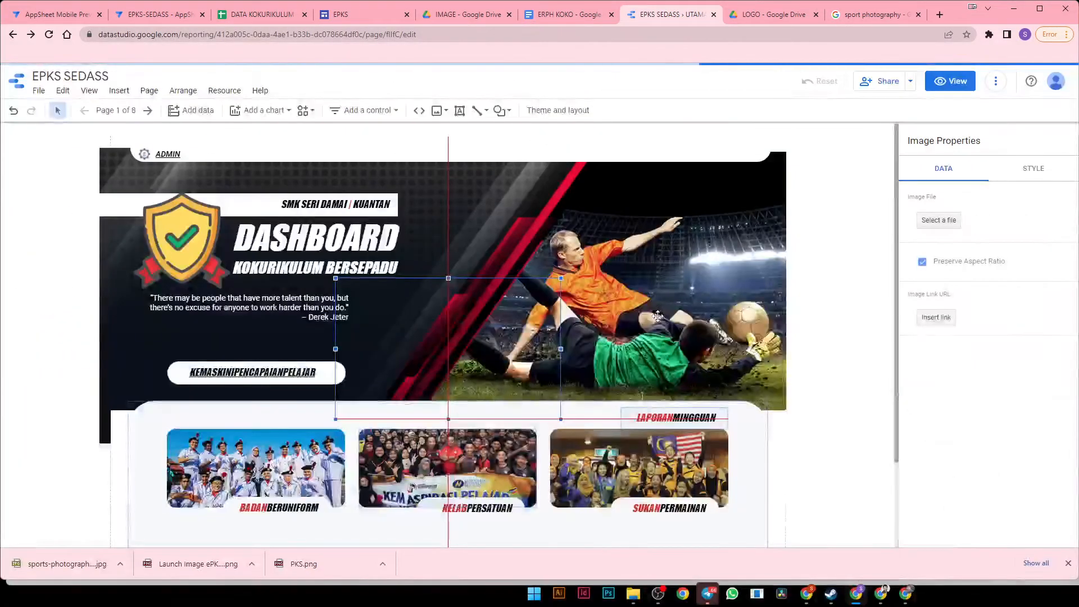
- Move the football player image over the outer side of the soccer banner photo and send it to the back
drag(506, 325, 736, 250)
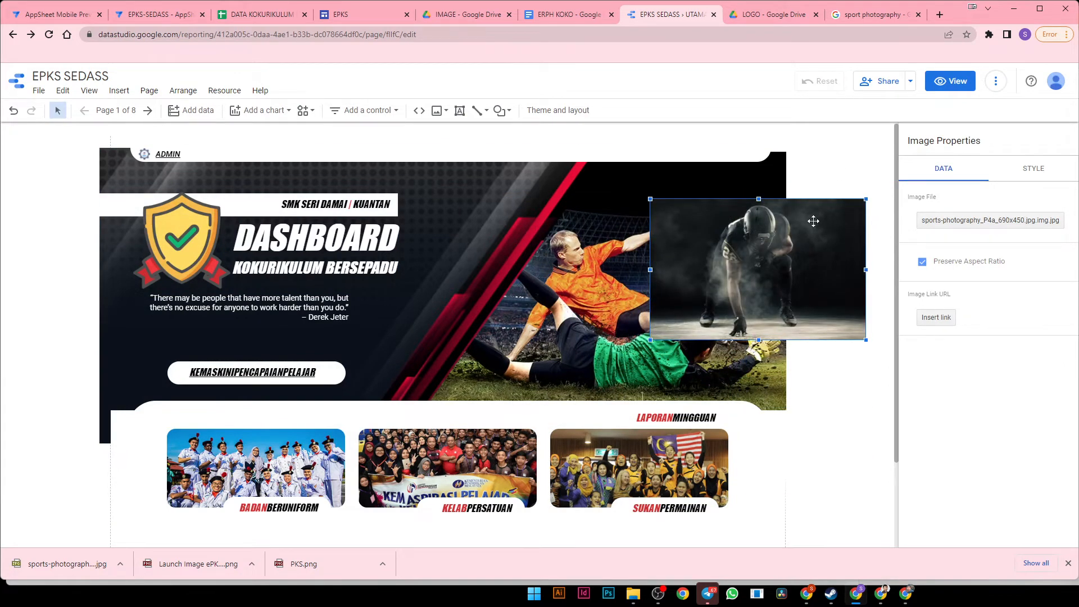
right_click(812, 230)
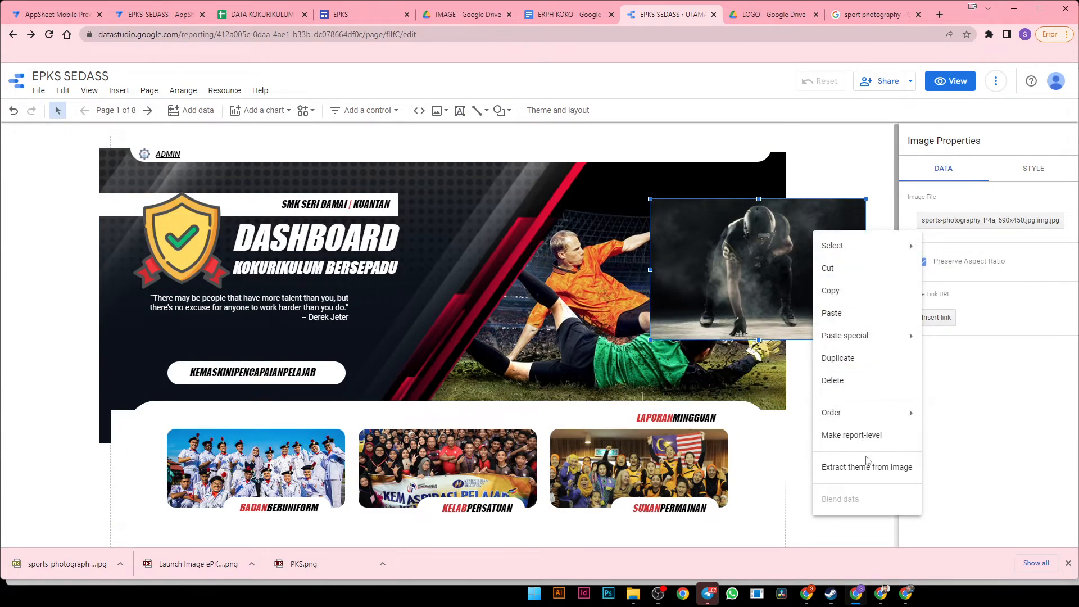
mouse_move(865, 414)
click(976, 485)
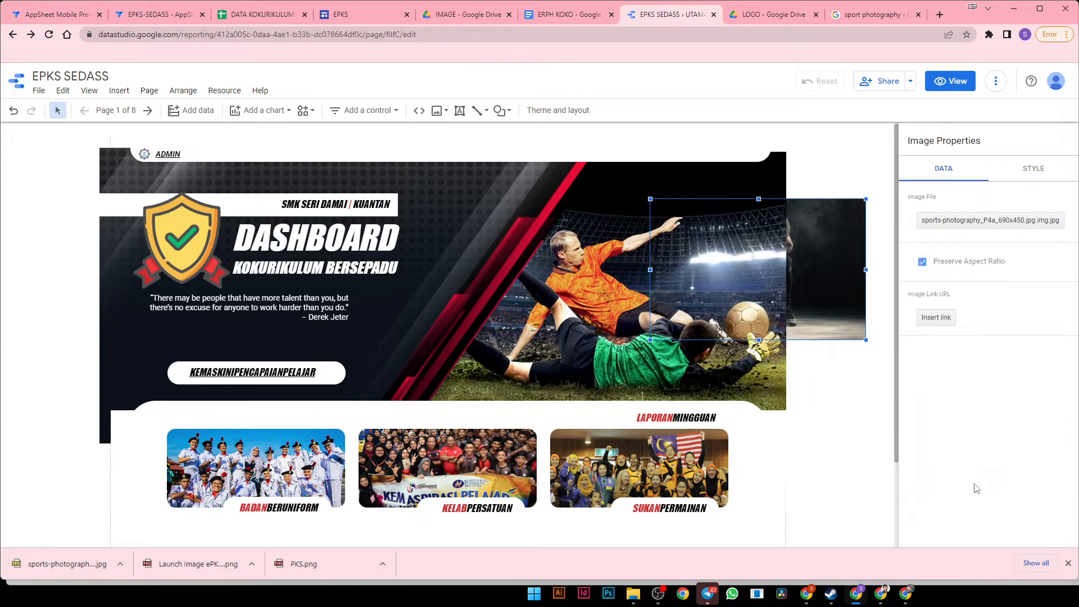
- Delete the soccer photo from the banner of the UTAMA page
drag(827, 289, 821, 291)
click(748, 191)
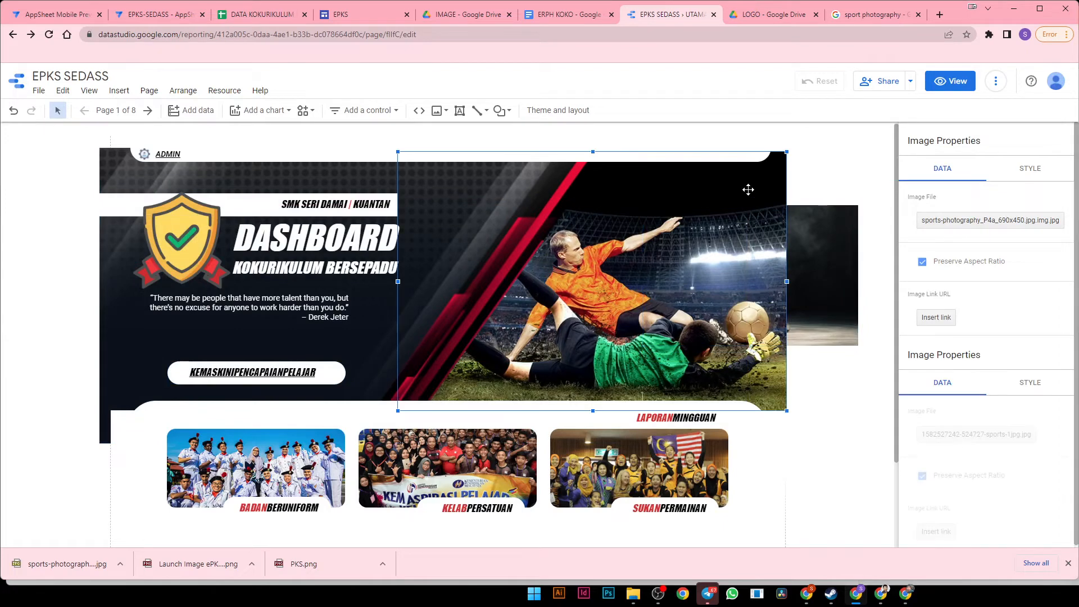
key(Delete)
- Move and enlarge the football player image so it fills the banner area beside the red diagonal stripes, down to the banner's lower edge
drag(824, 253, 724, 199)
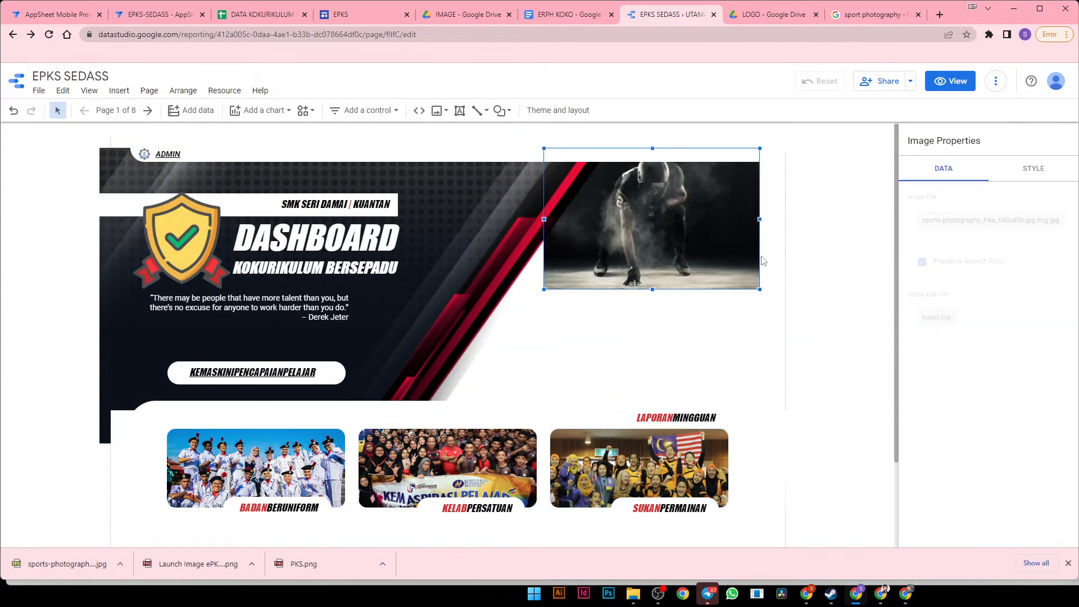
drag(759, 289, 886, 372)
drag(814, 260, 717, 292)
drag(790, 177, 835, 152)
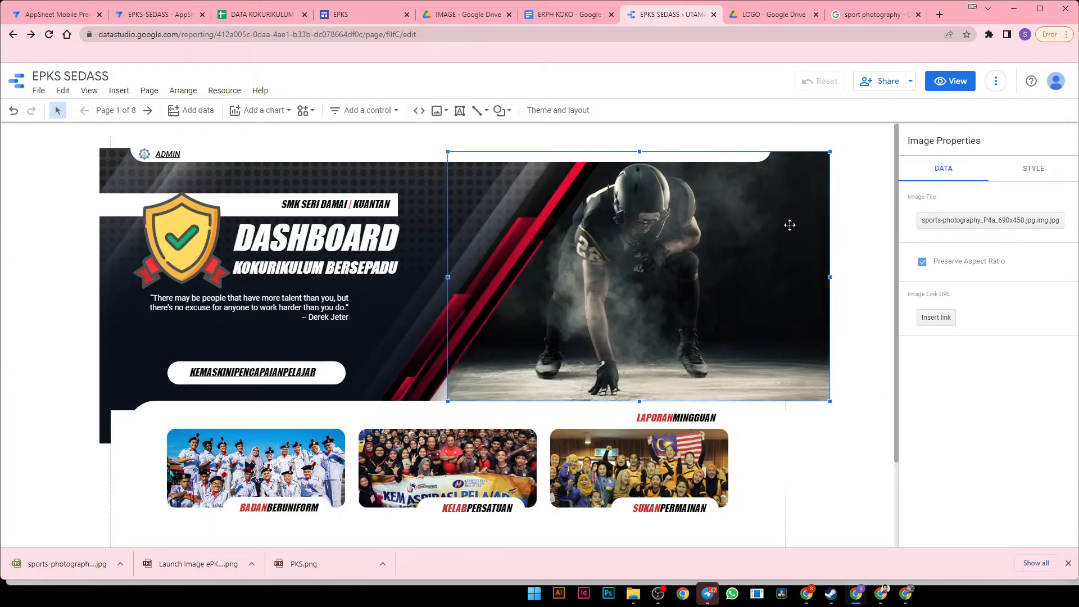
drag(789, 230, 774, 227)
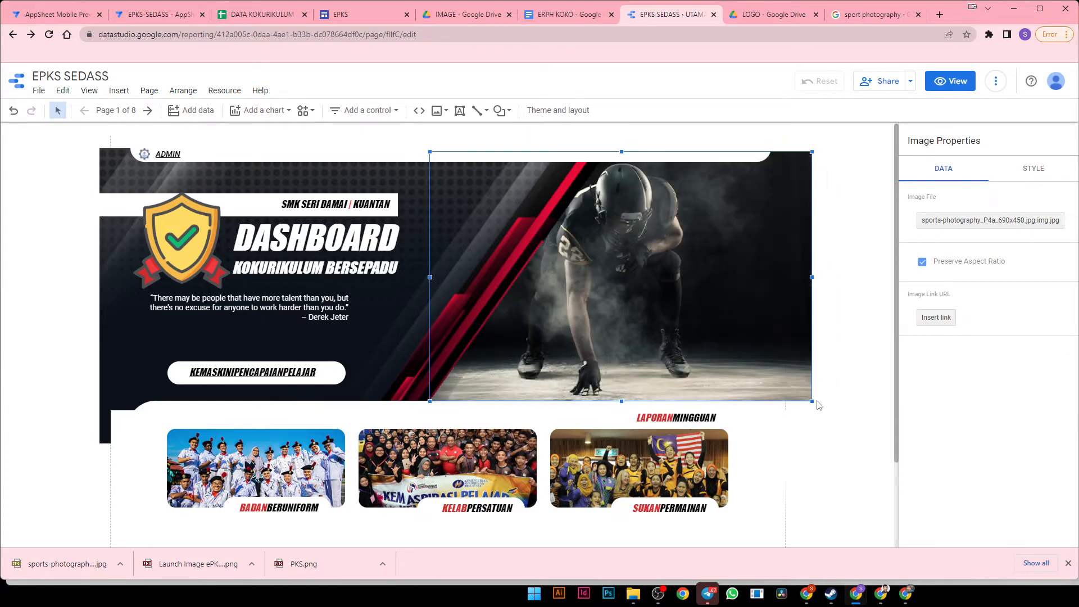
mouse_move(812, 401)
mouse_down()
mouse_move(838, 418)
mouse_move(827, 410)
mouse_up()
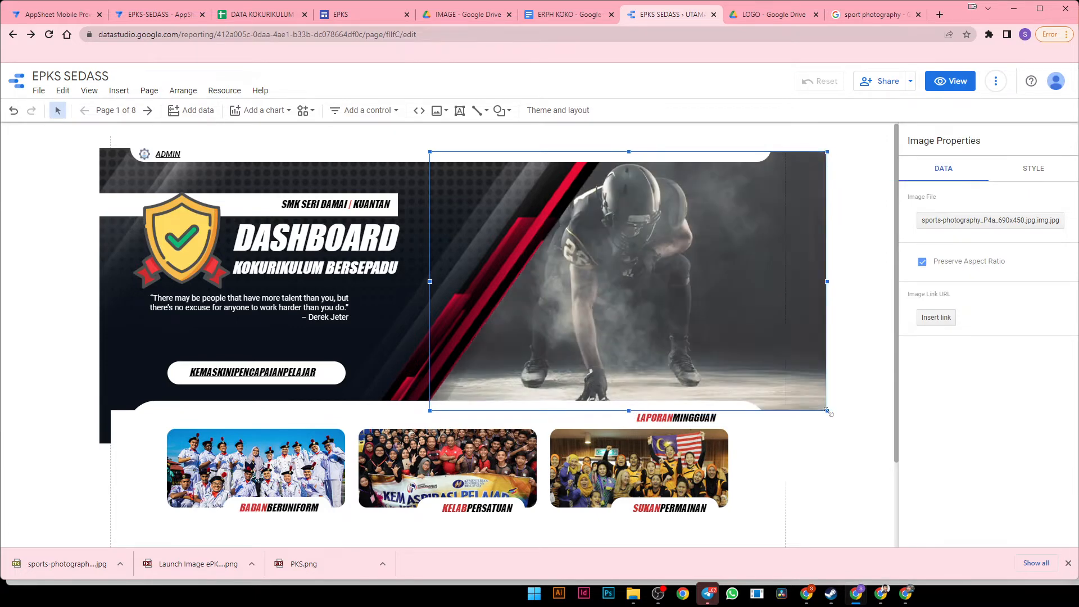
click(827, 448)
mouse_move(761, 323)
mouse_down()
mouse_move(778, 325)
mouse_move(753, 343)
mouse_up()
click(810, 437)
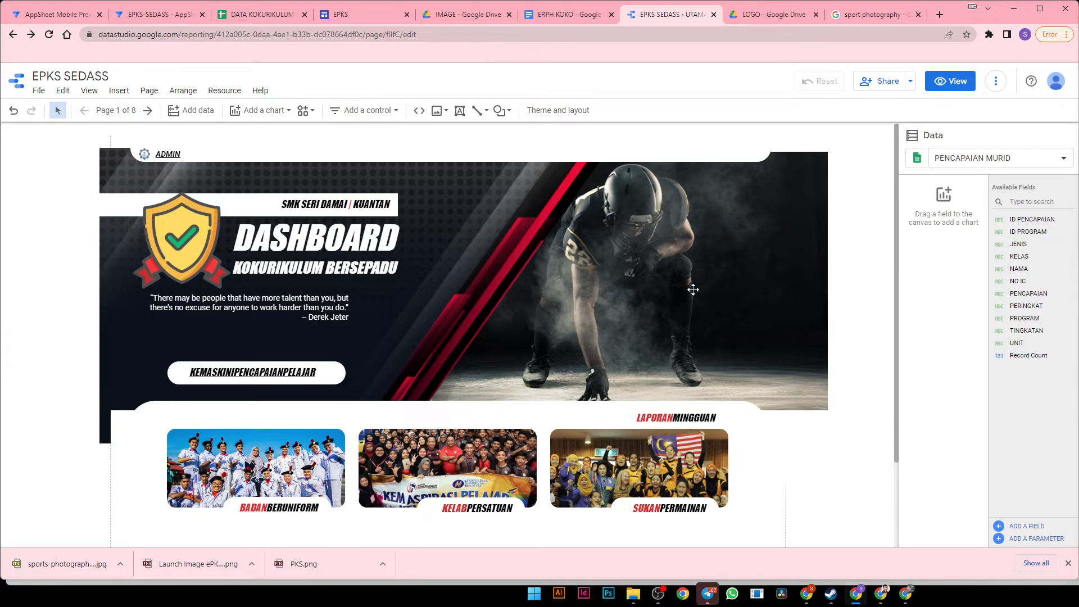
- Preview the UTAMA page with its new banner, go to the ENROLMENT page and return to editing
click(955, 81)
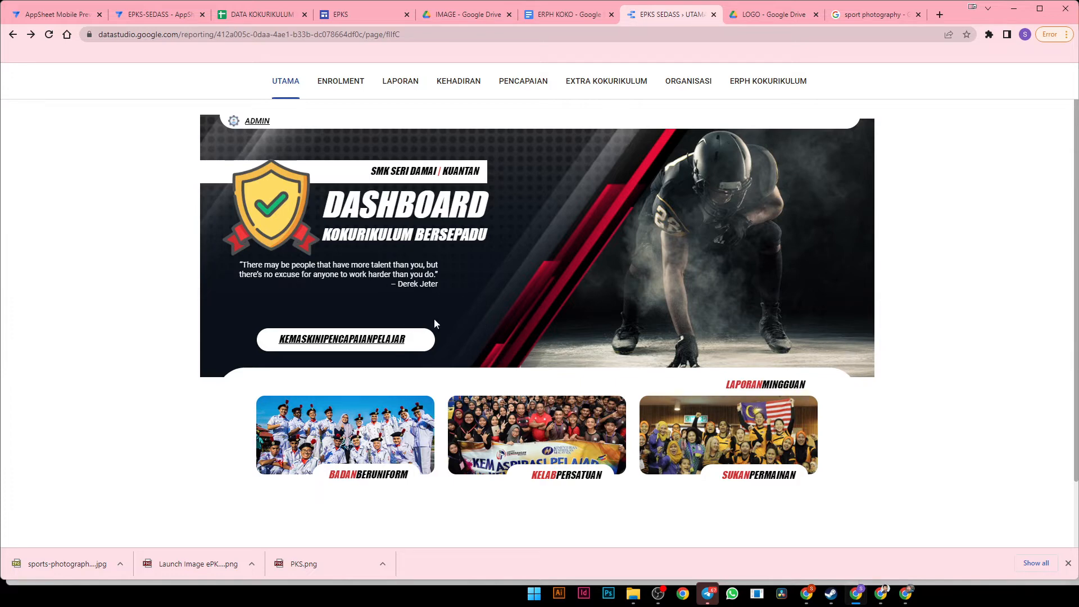
click(339, 88)
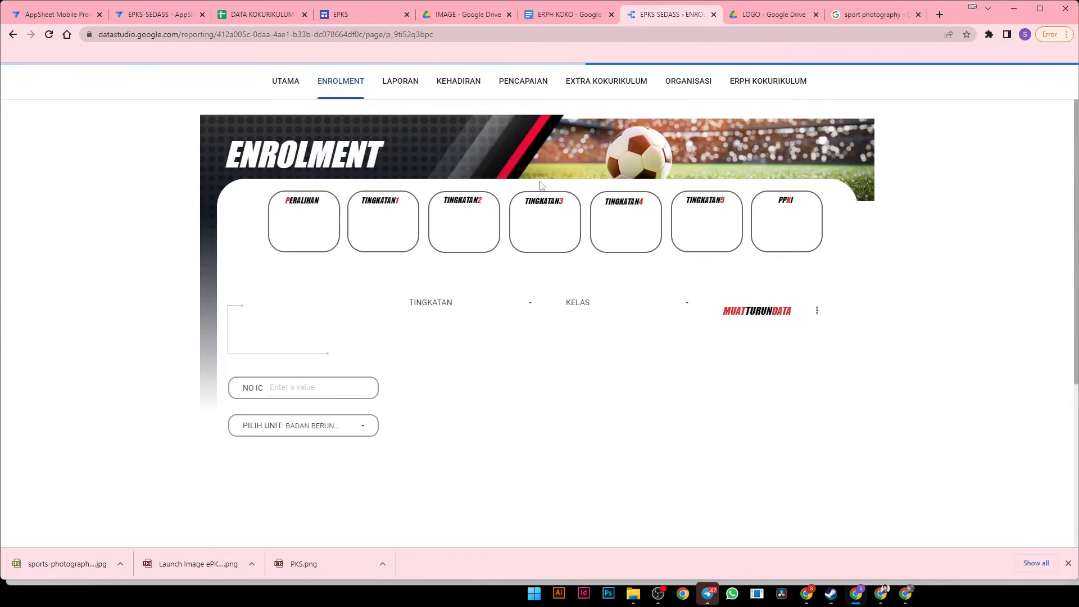
click(953, 84)
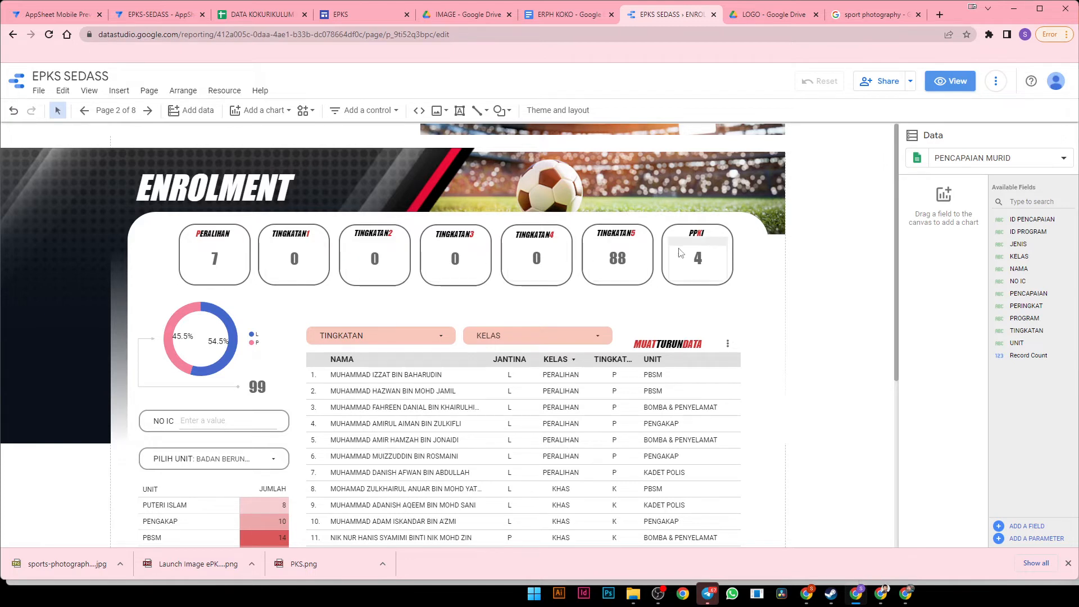
- Inspect the student count tables in the ENROLMENT cards one by one, from TINGKATAN1 through PPKI
click(211, 241)
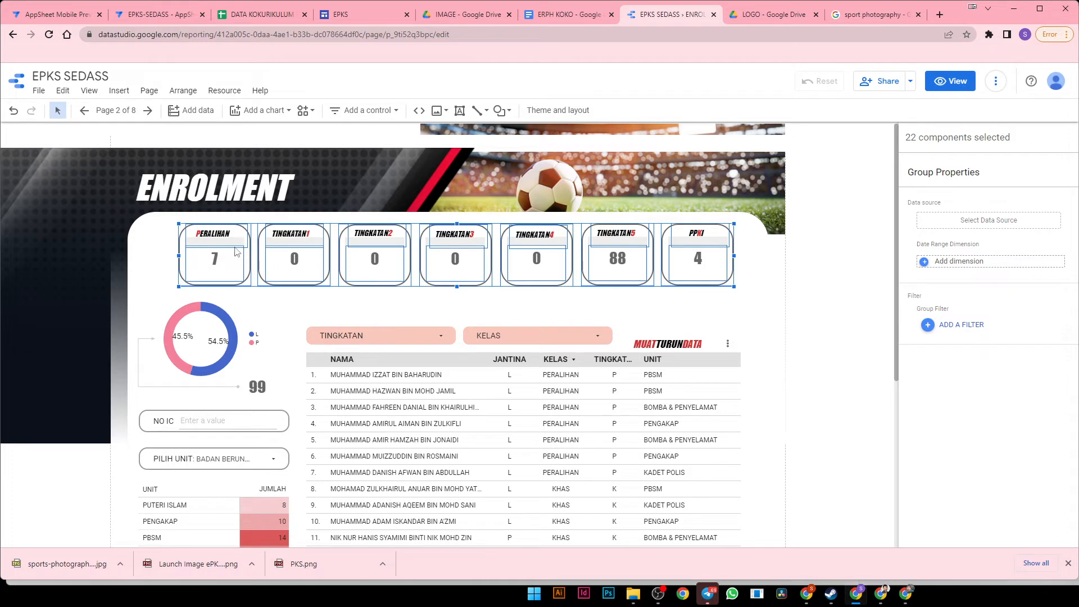
click(296, 261)
click(297, 262)
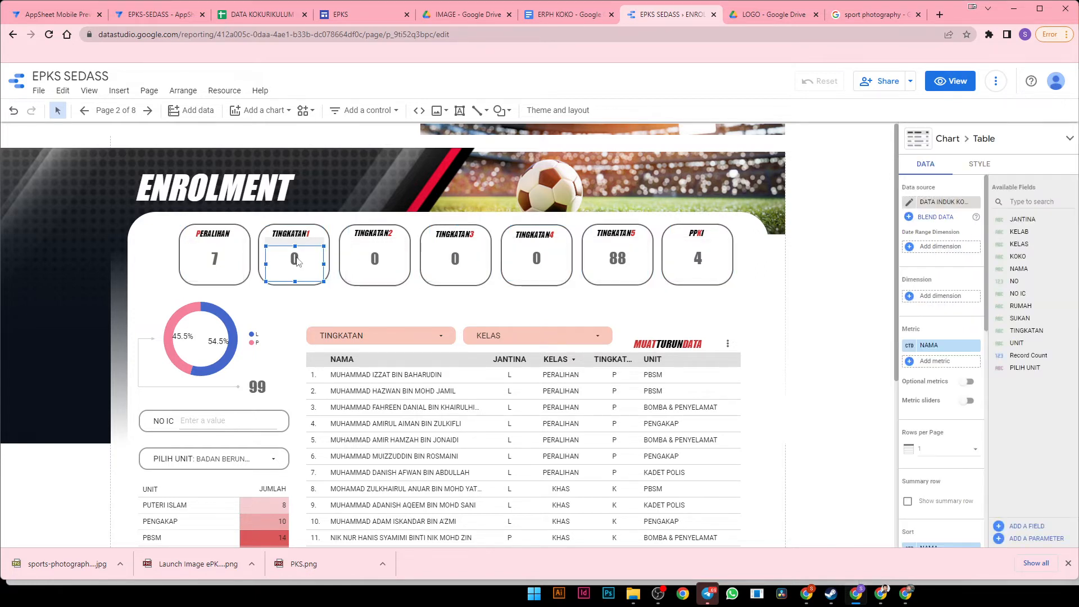
click(374, 261)
click(445, 262)
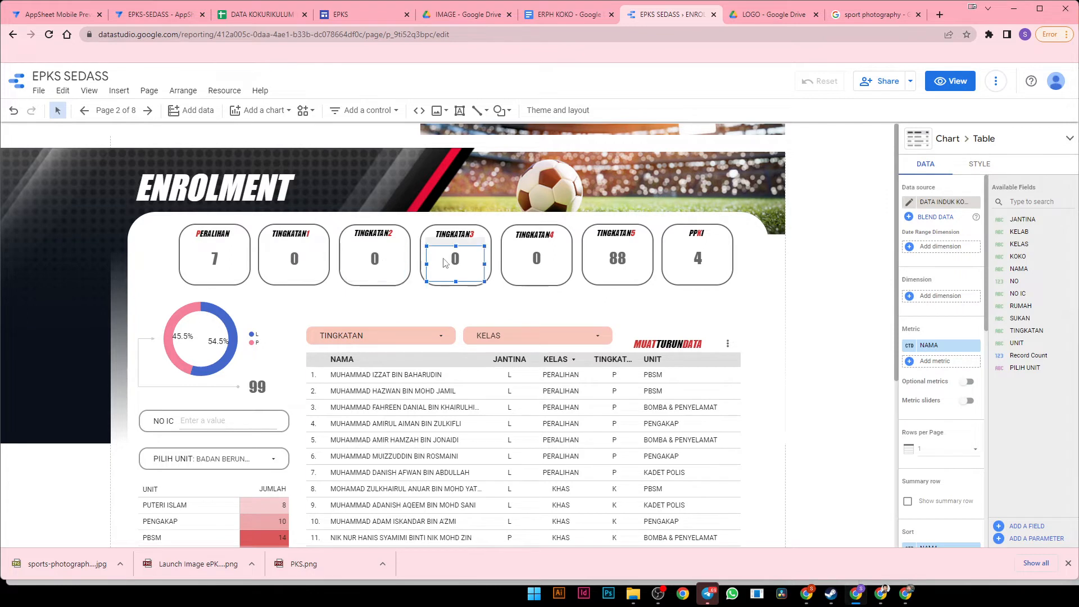
click(526, 262)
click(606, 259)
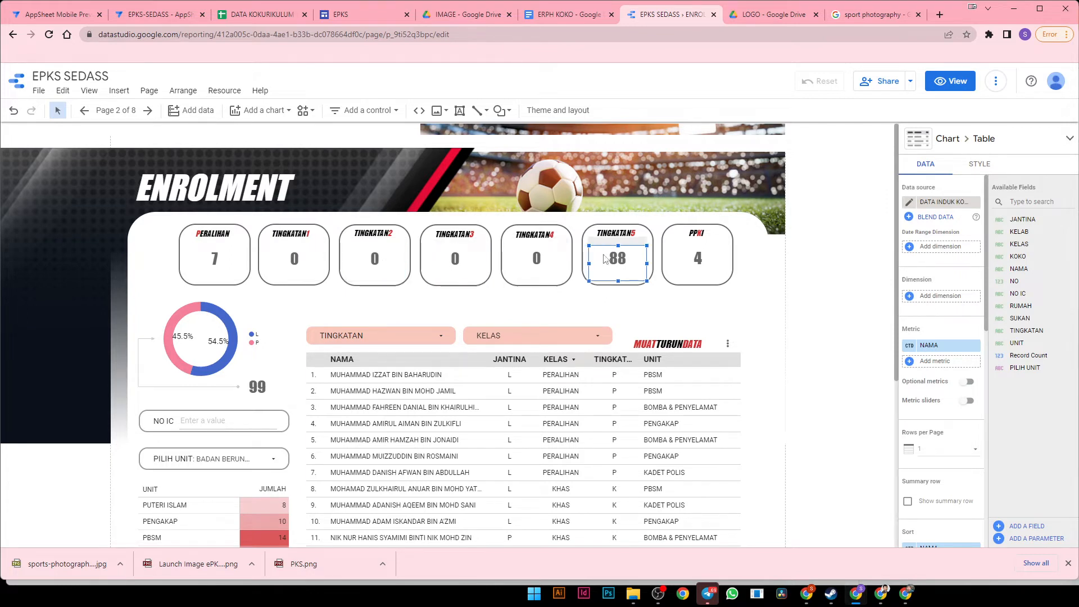
click(688, 258)
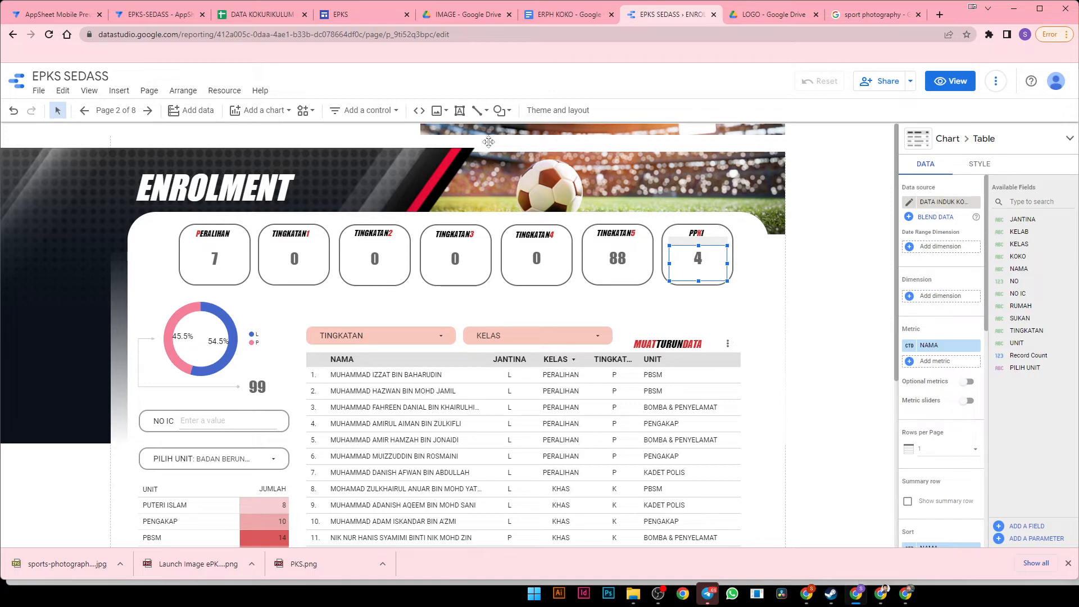
- Switch to the DATA KOKURIKULUM UTAMA spreadsheet and open its student list sheet of the same name
click(257, 19)
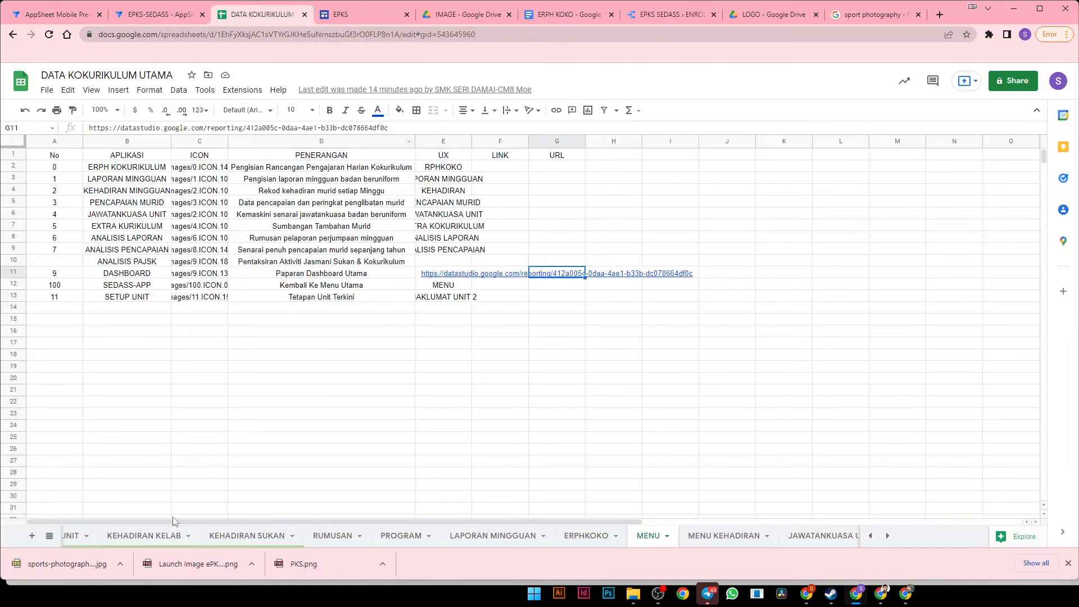
scroll(173, 531, up, 5)
click(144, 535)
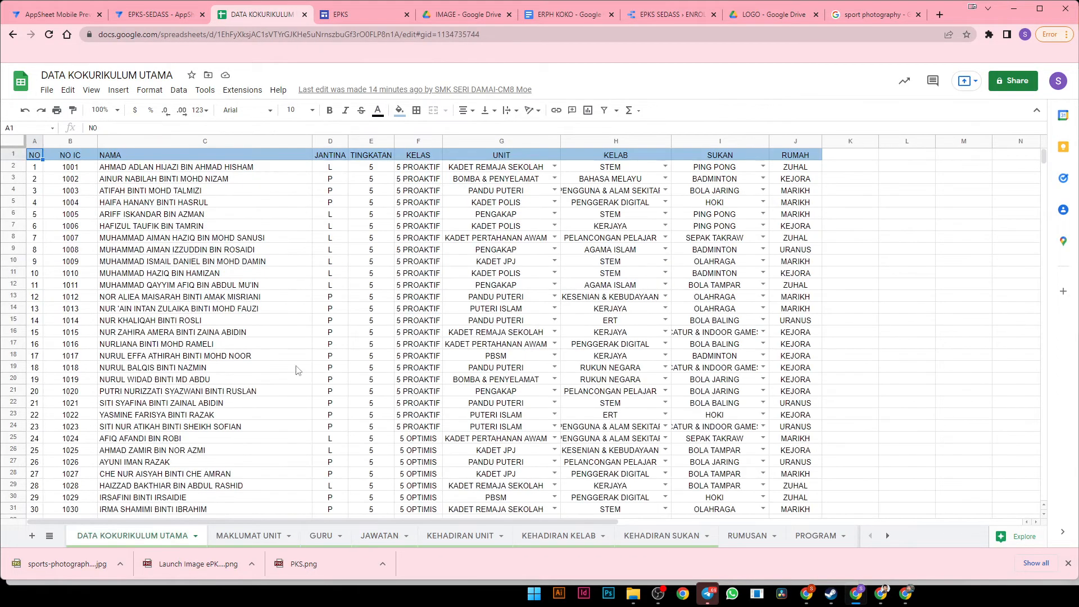
- Examine the codes in the TINGKATAN column, from the first students down to the KHAS and PERALIHAN rows
drag(374, 167, 367, 370)
drag(379, 228, 372, 356)
scroll(374, 359, down, 2)
scroll(374, 359, down, 20)
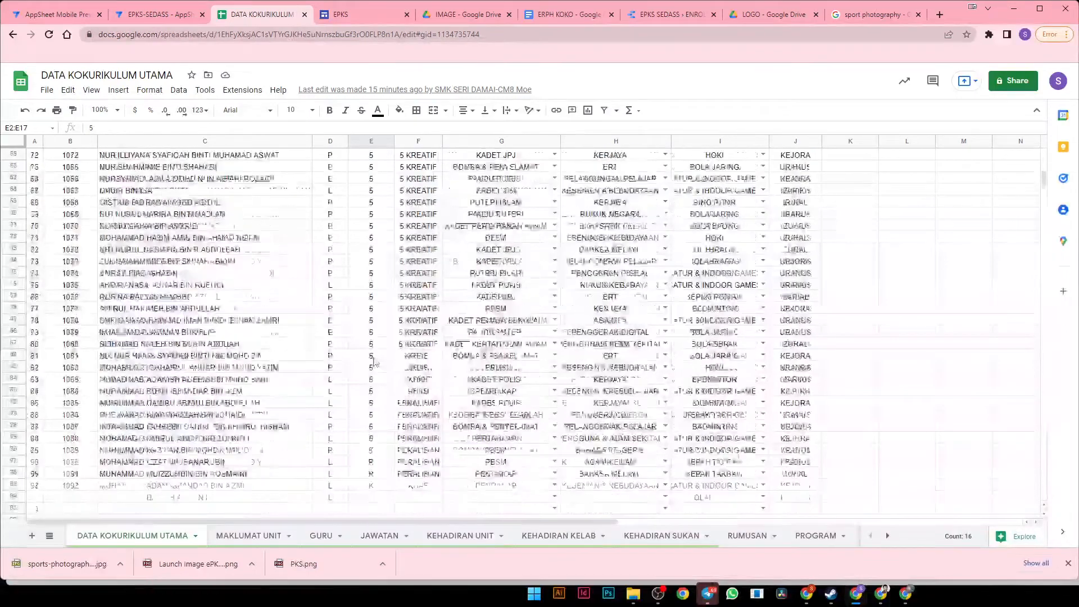
scroll(376, 361, up, 3)
scroll(375, 361, up, 1)
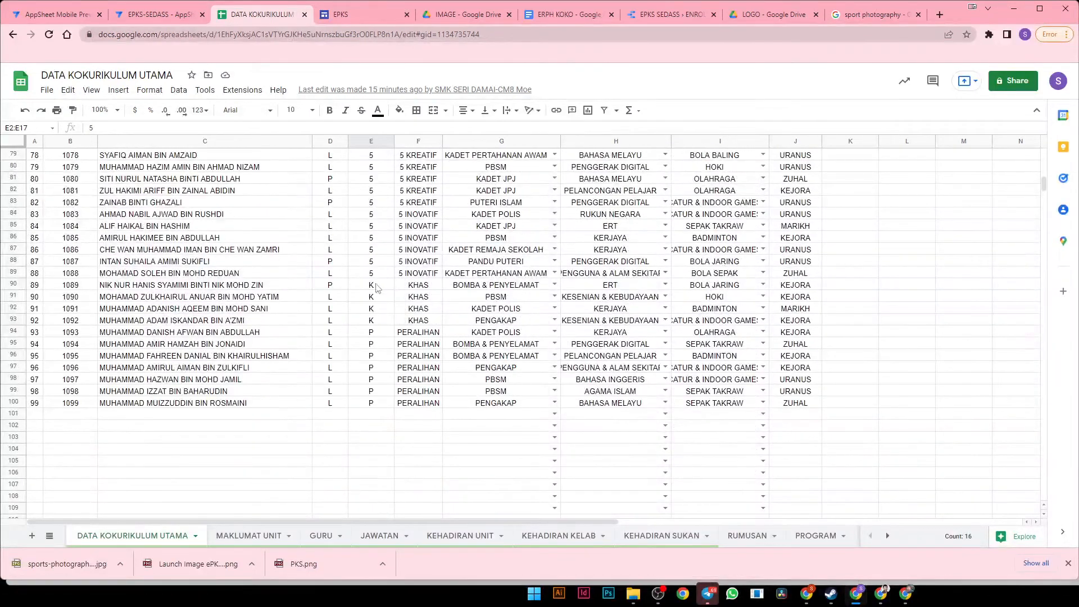
drag(376, 288, 376, 399)
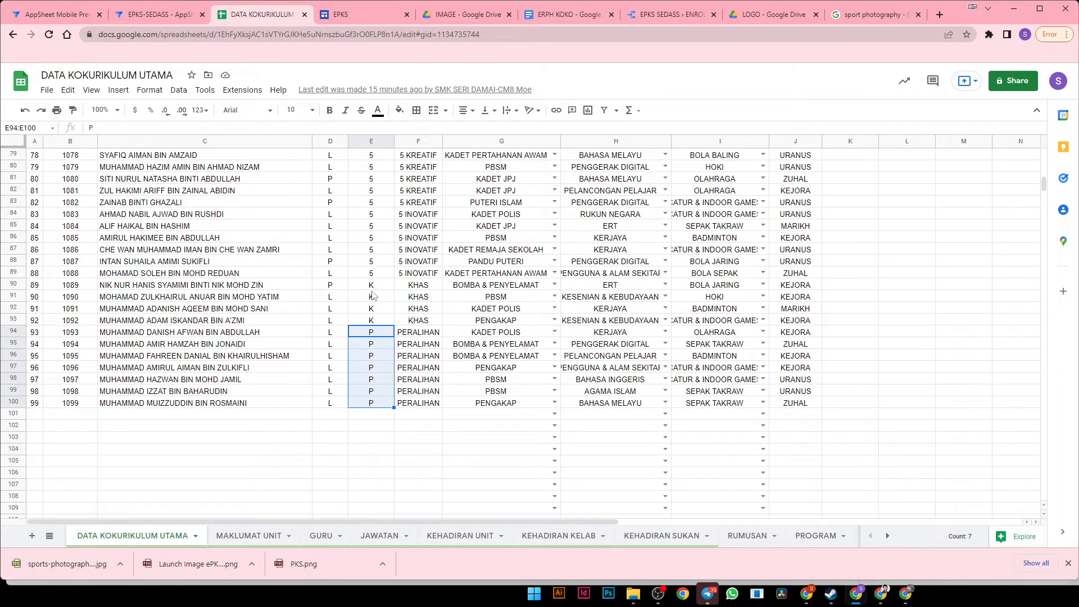
click(372, 262)
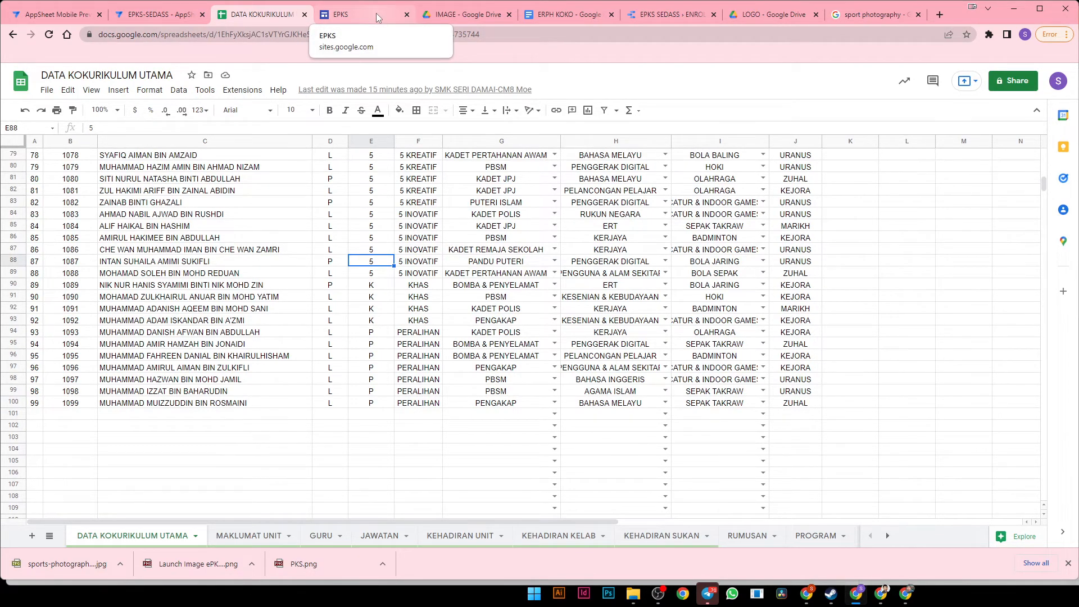
- Back in the EPKS SEDASS report, change the comparison value in the PPKI count table's TINGKATAN filter and save the filter
click(672, 14)
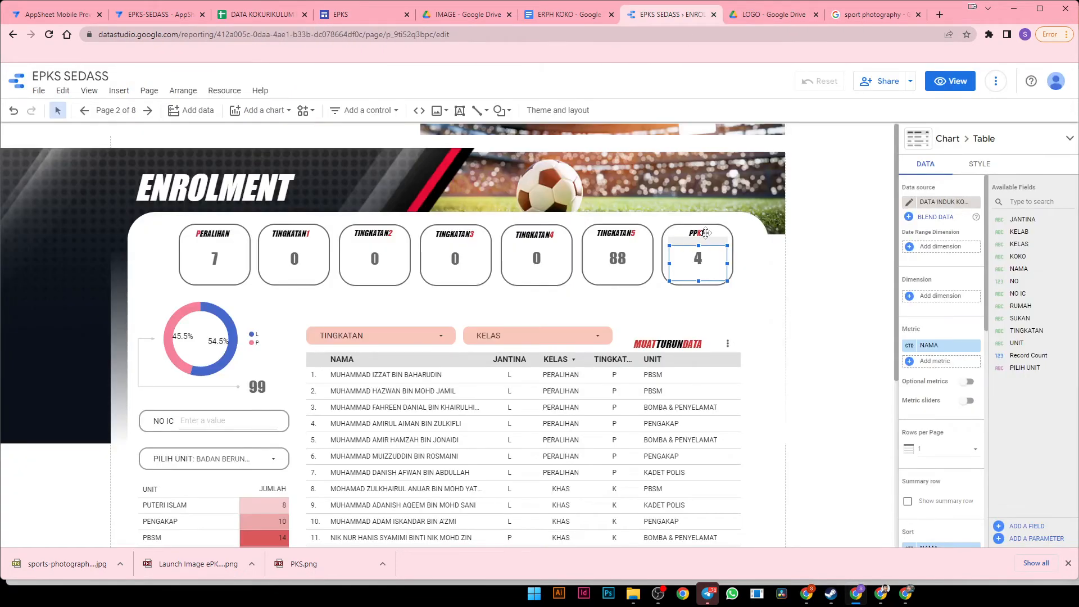
double_click(703, 261)
click(702, 239)
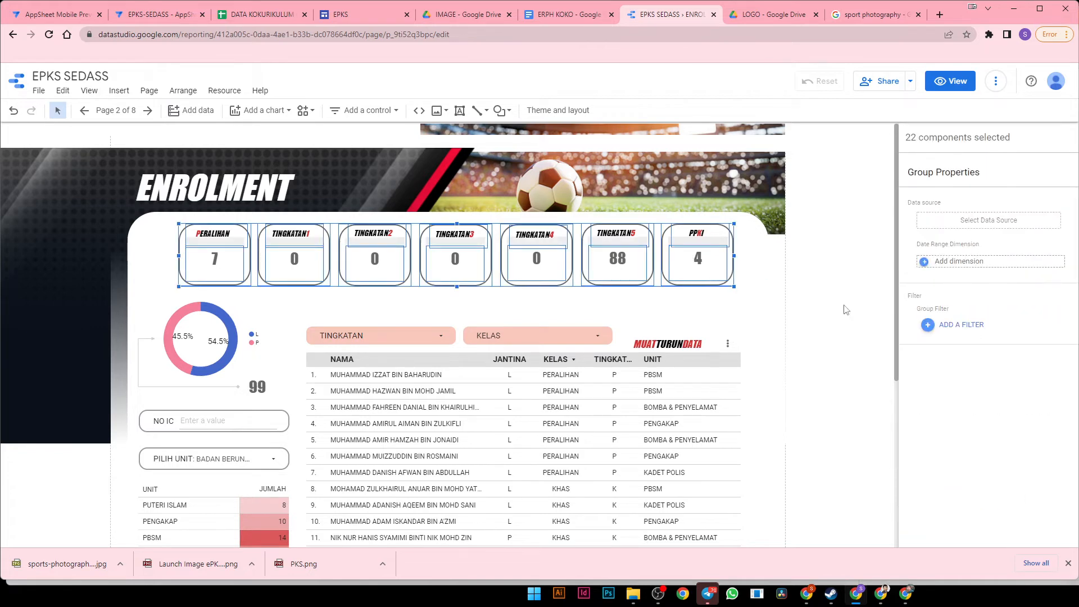
click(703, 269)
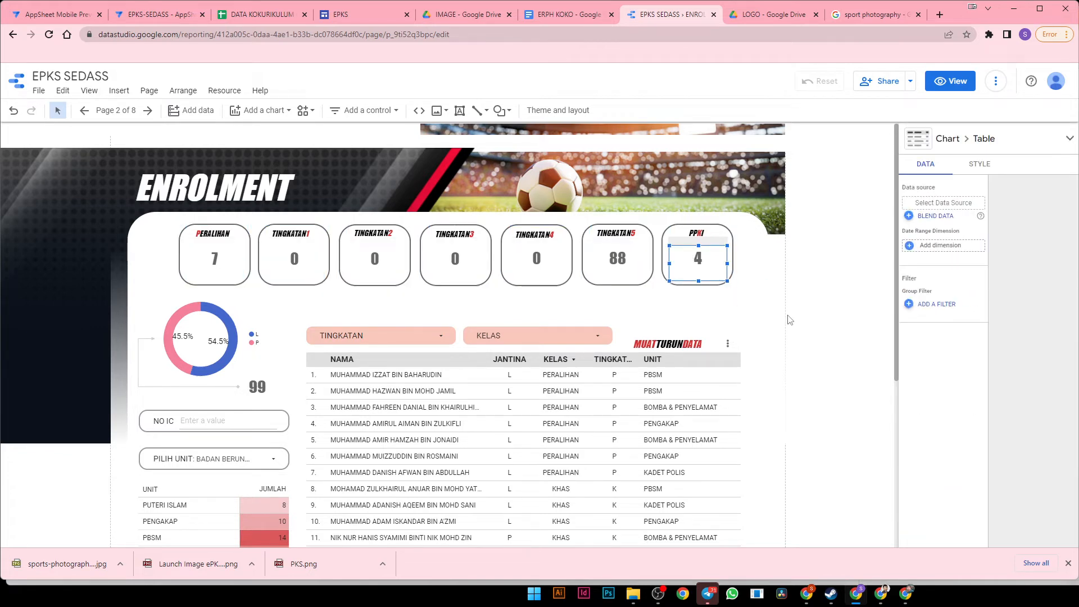
scroll(948, 288, down, 7)
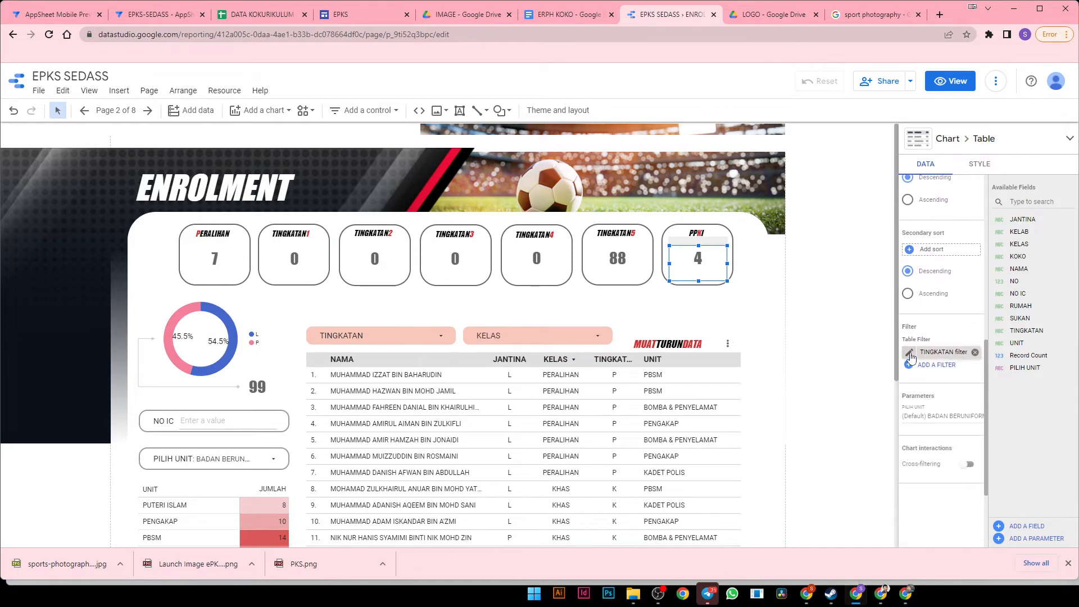
click(909, 354)
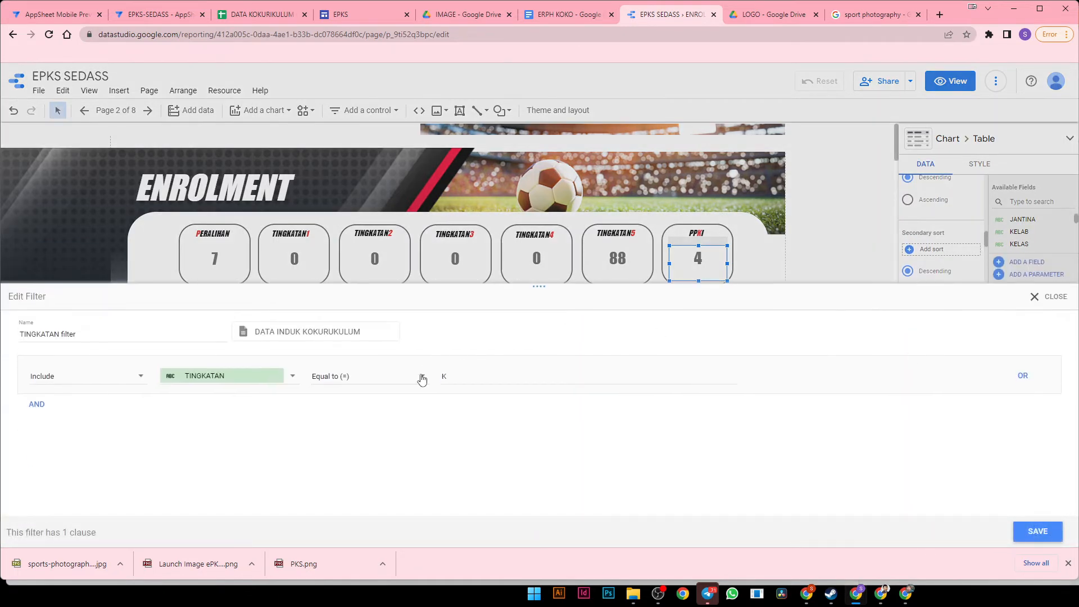
click(466, 381)
key(ctrl+a)
key(ctrl+a)
click(463, 389)
click(1037, 525)
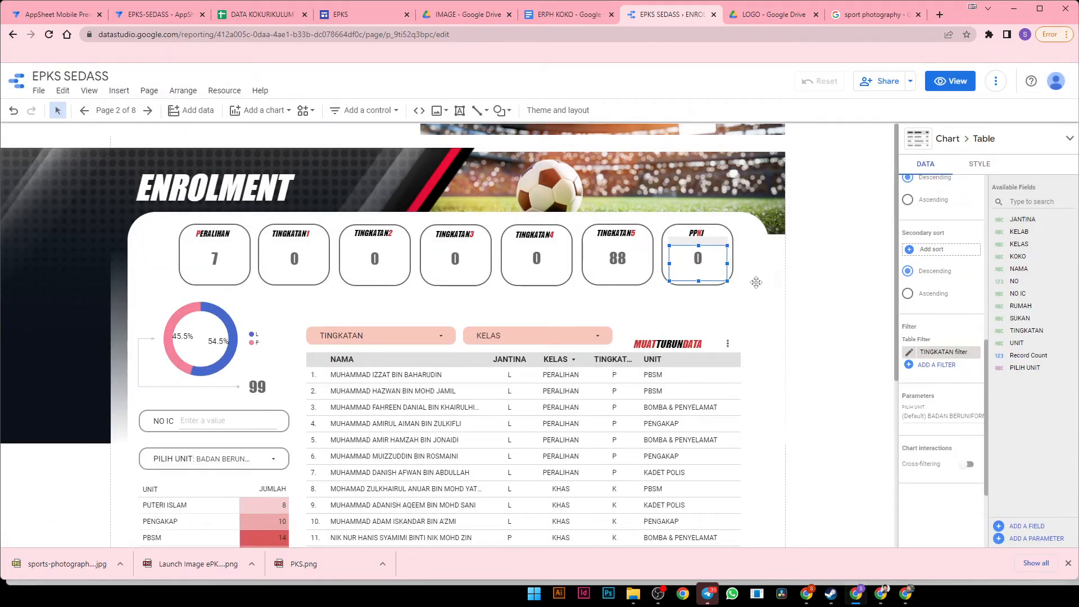
- Return to the student spreadsheet and compare the TINGKATAN codes of the last rows with the PPKI filter
click(260, 14)
scroll(331, 298, up, 3)
scroll(331, 298, up, 3)
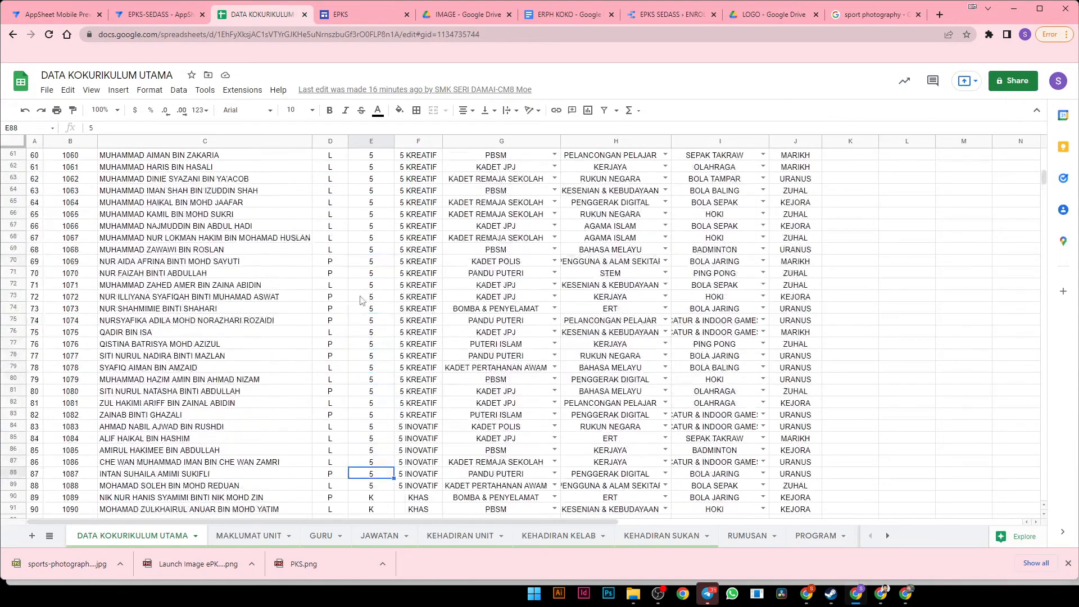
scroll(331, 298, down, 7)
click(335, 16)
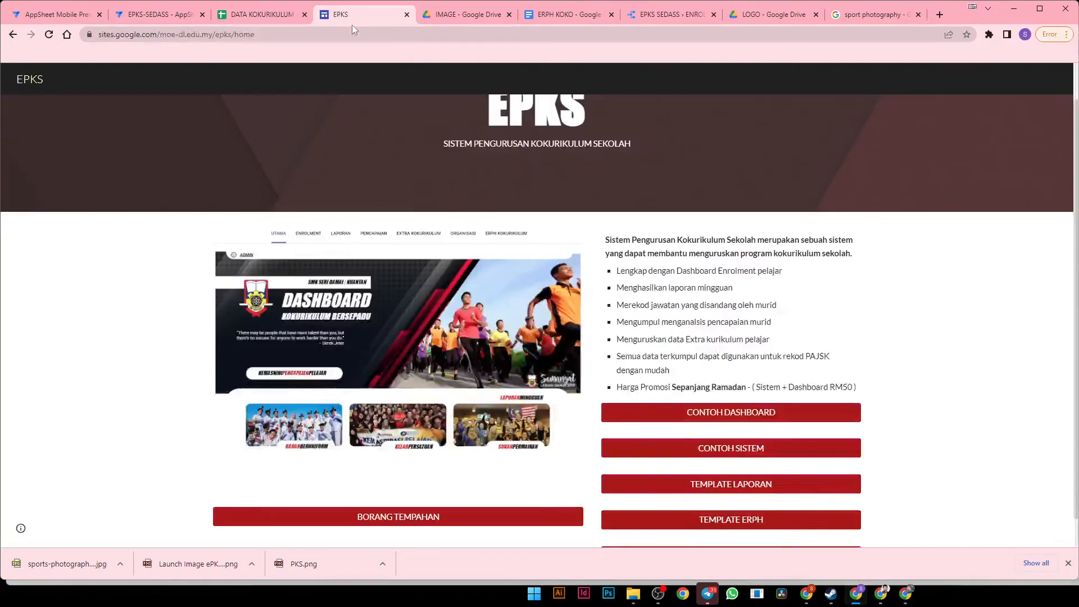
click(433, 14)
click(330, 17)
click(262, 15)
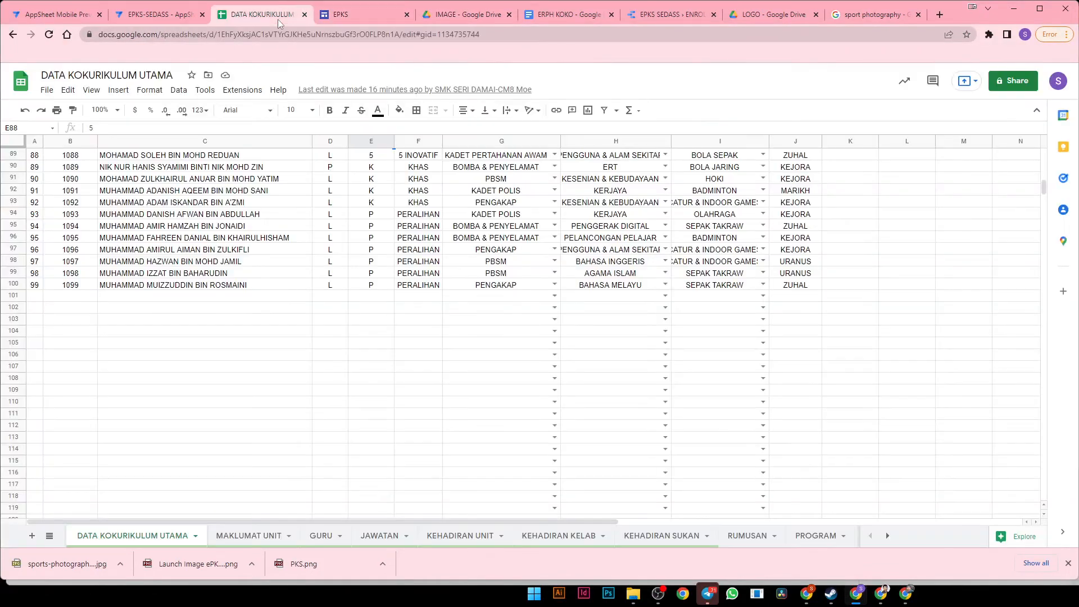
- Return to the EPKS SEDASS report and undo the filter change on the PPKI count table
click(677, 16)
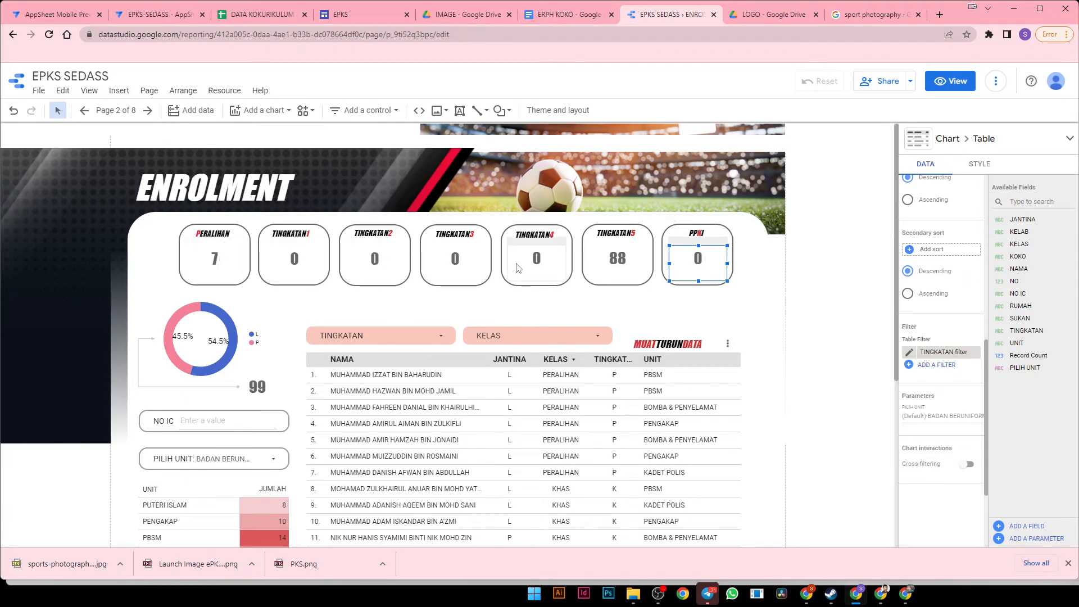
click(693, 233)
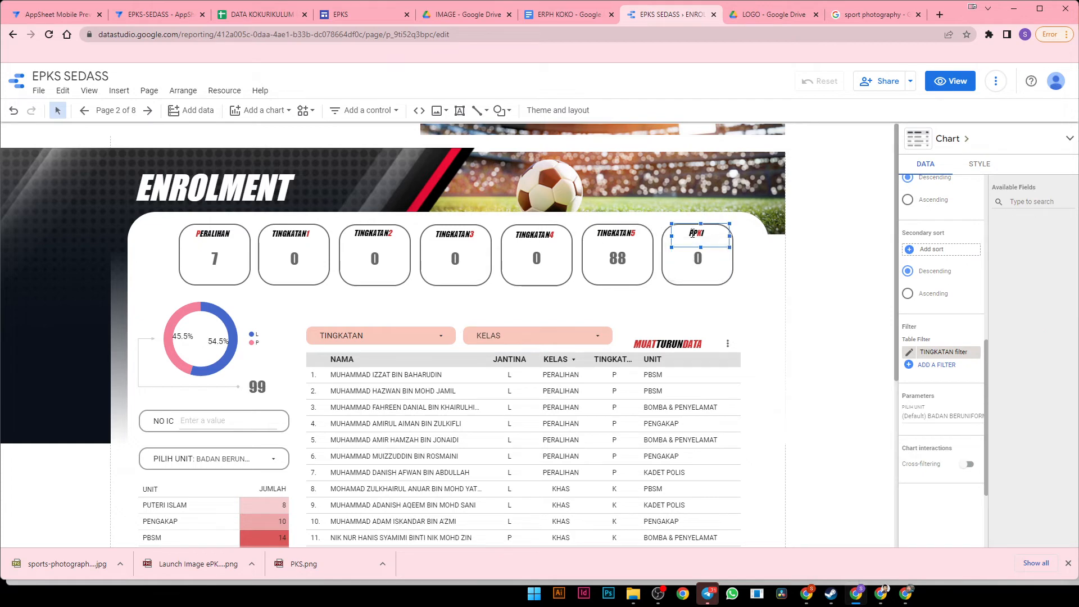
click(686, 274)
key(ctrl+z)
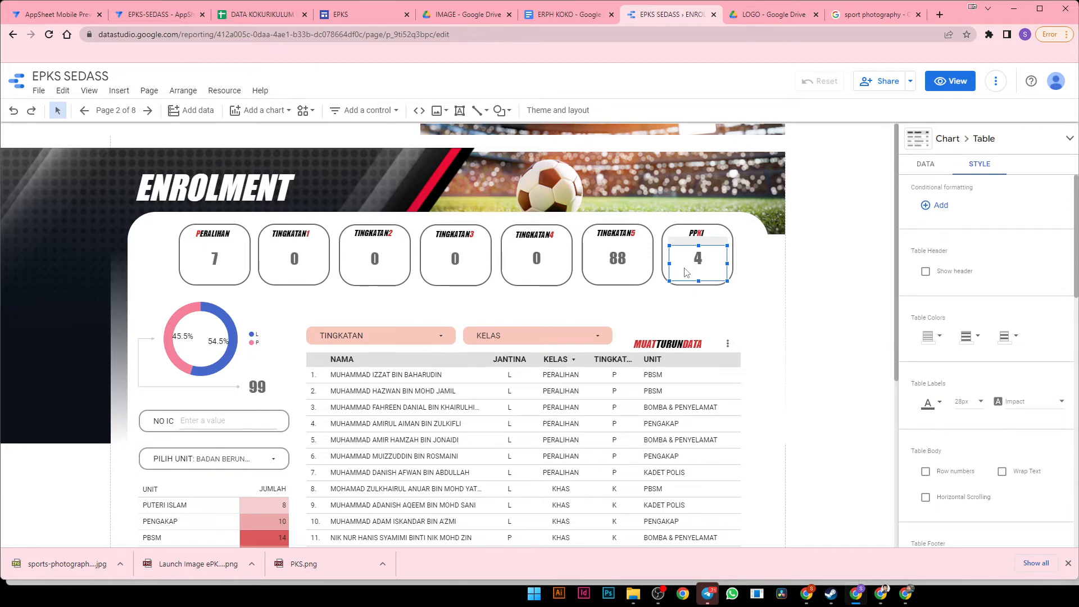
- Review the comparison value in the PERALIHAN count table's TINGKATAN filter, leaving the filter as it is
click(229, 268)
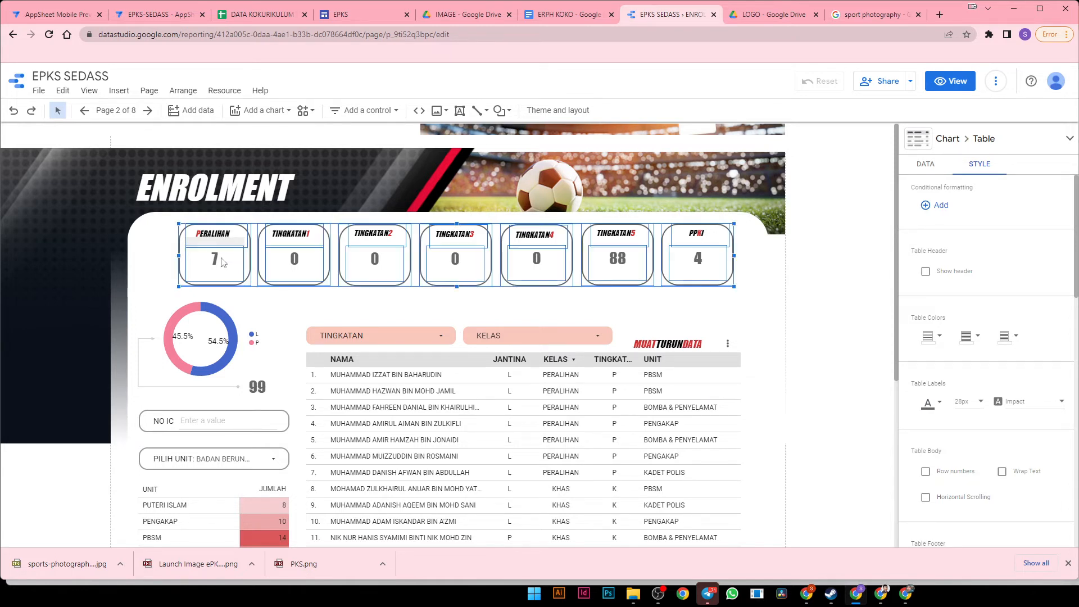
click(221, 263)
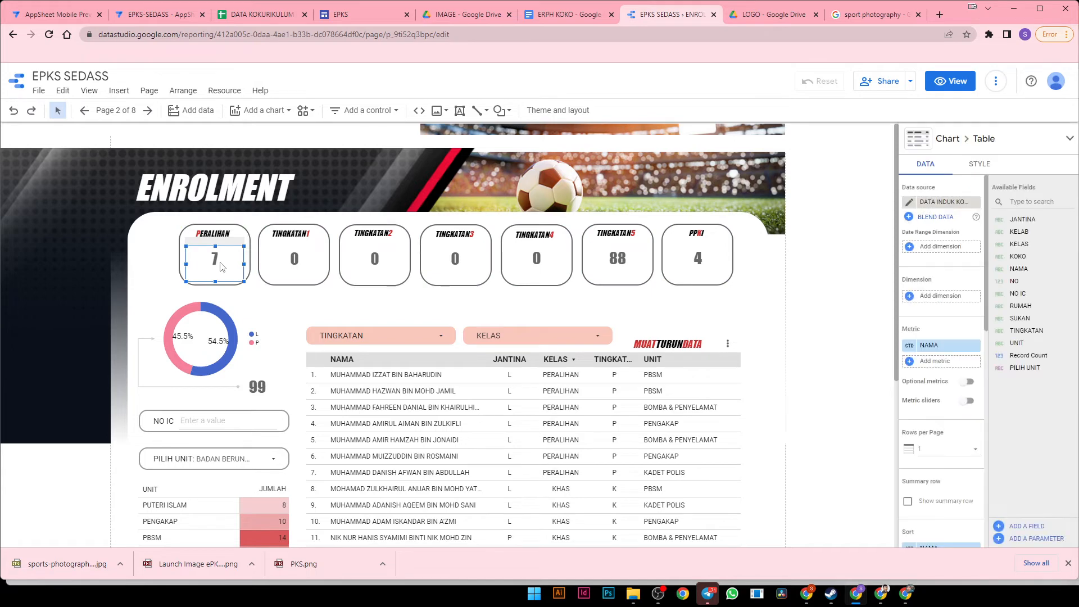
scroll(933, 399, down, 4)
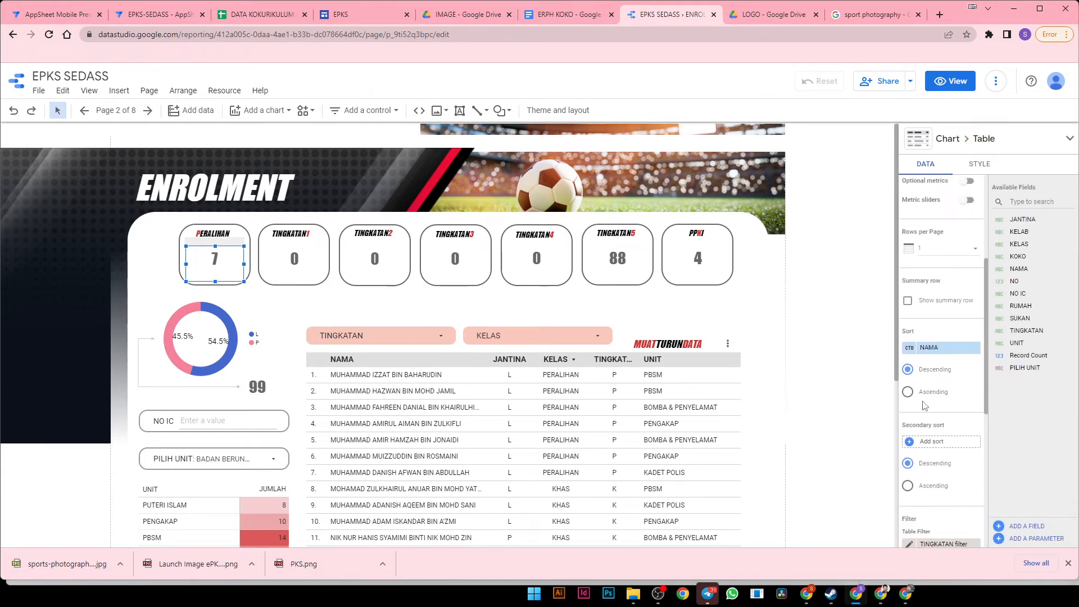
click(908, 520)
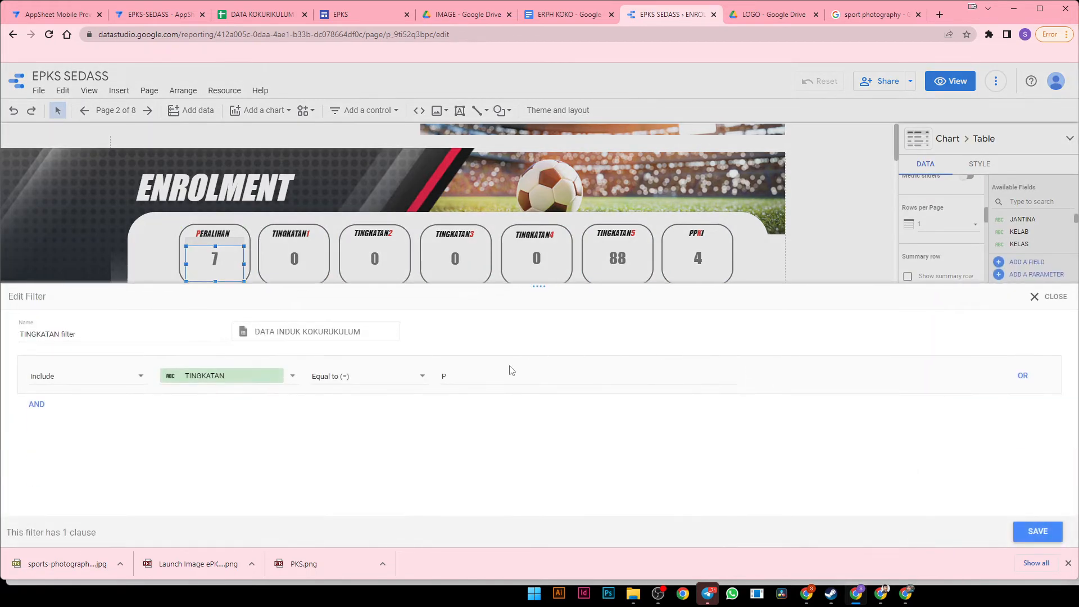
drag(487, 373, 422, 382)
click(1051, 297)
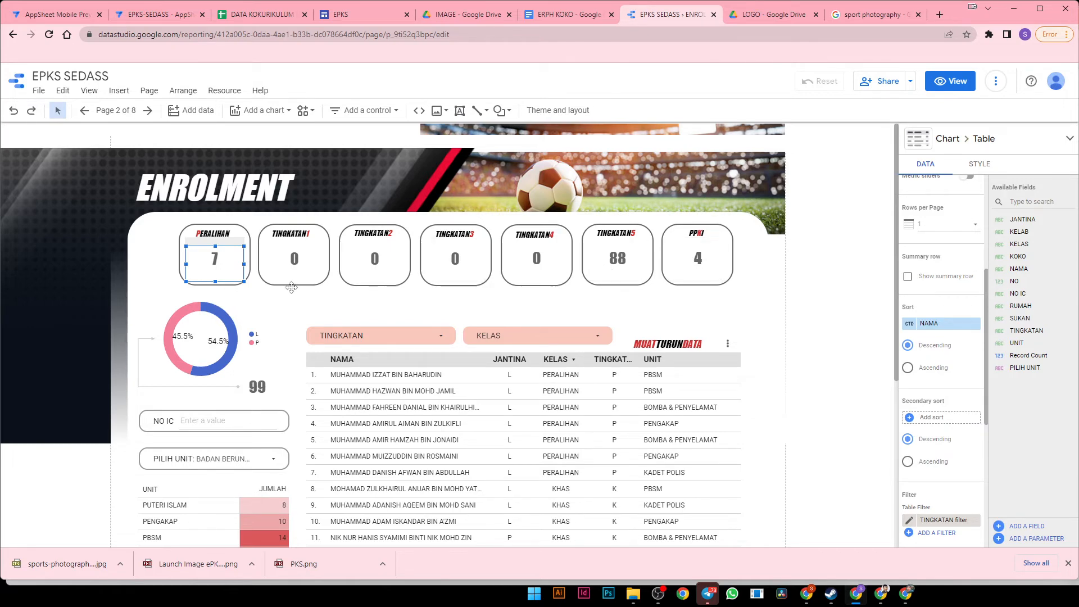
- Inspect the components of the PPKI card and review the comparison value in its count table's TINGKATAN filter without saving
click(696, 273)
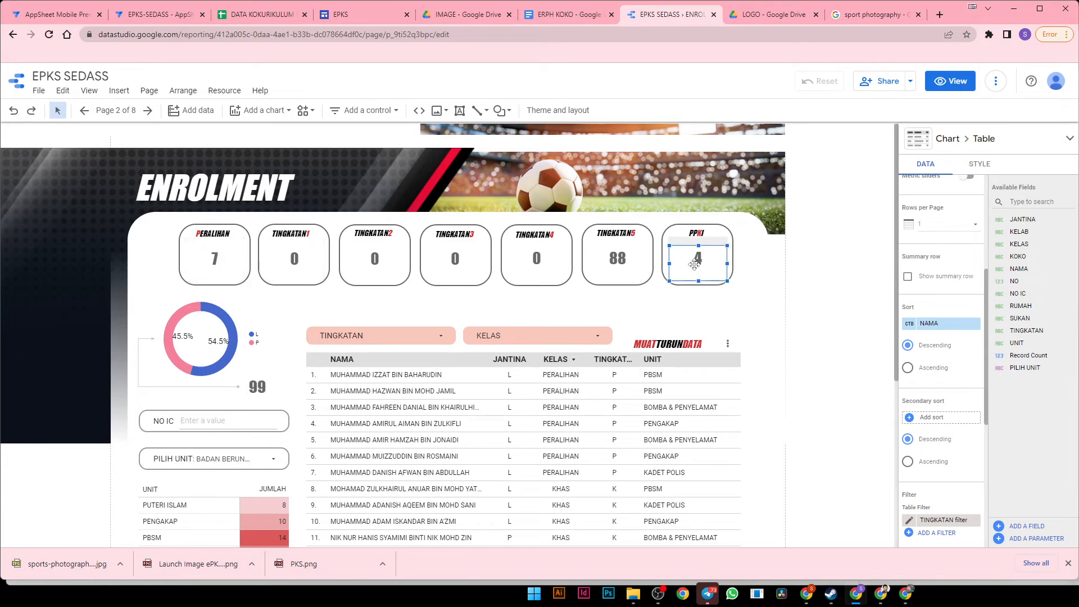
click(718, 247)
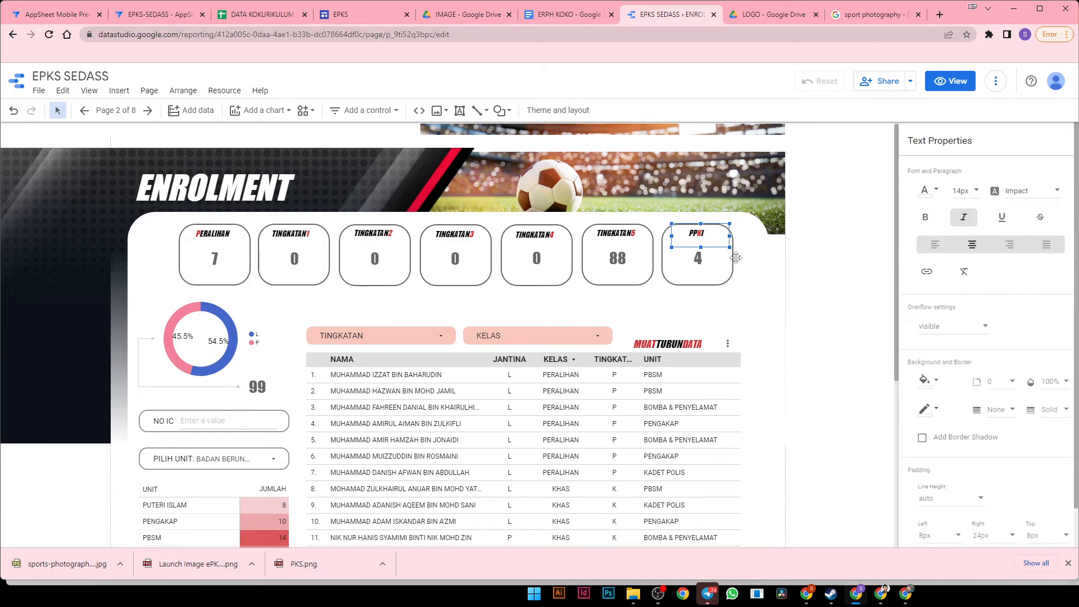
shift+click(702, 266)
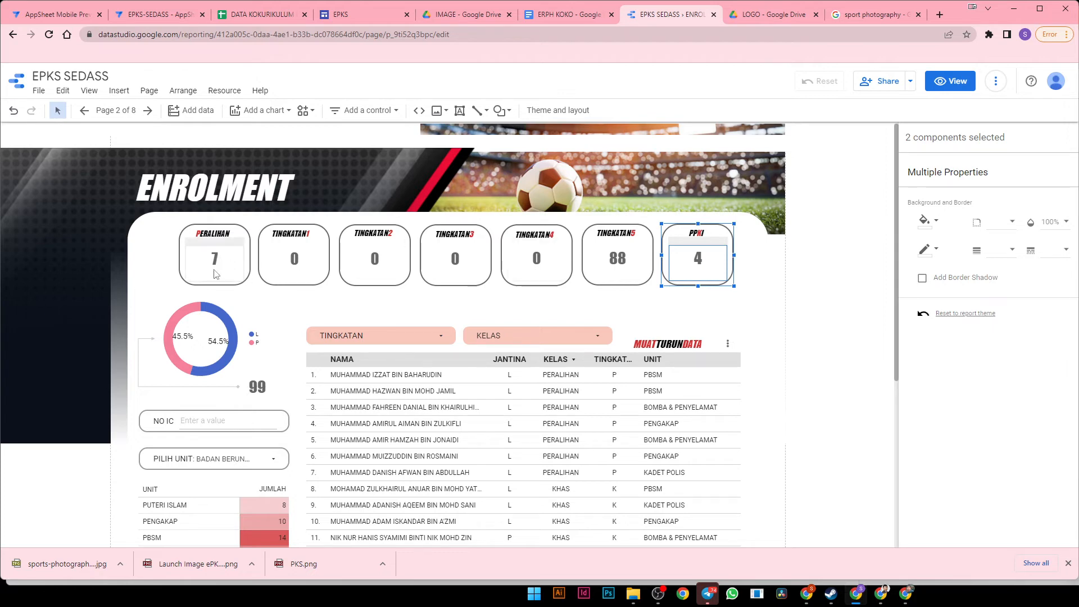
click(699, 259)
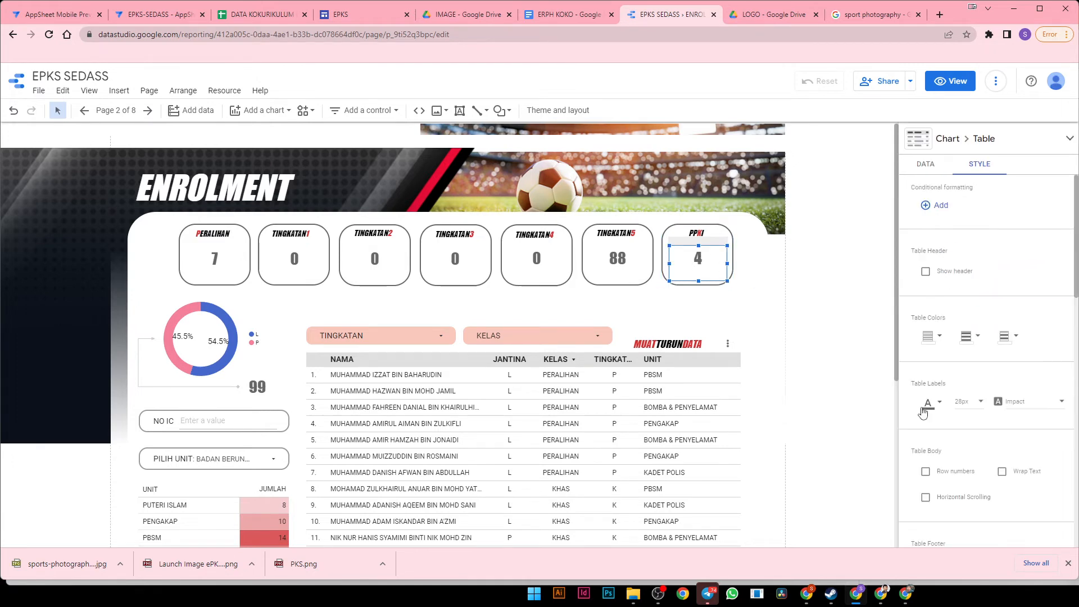
scroll(927, 435, down, 3)
scroll(928, 434, down, 1)
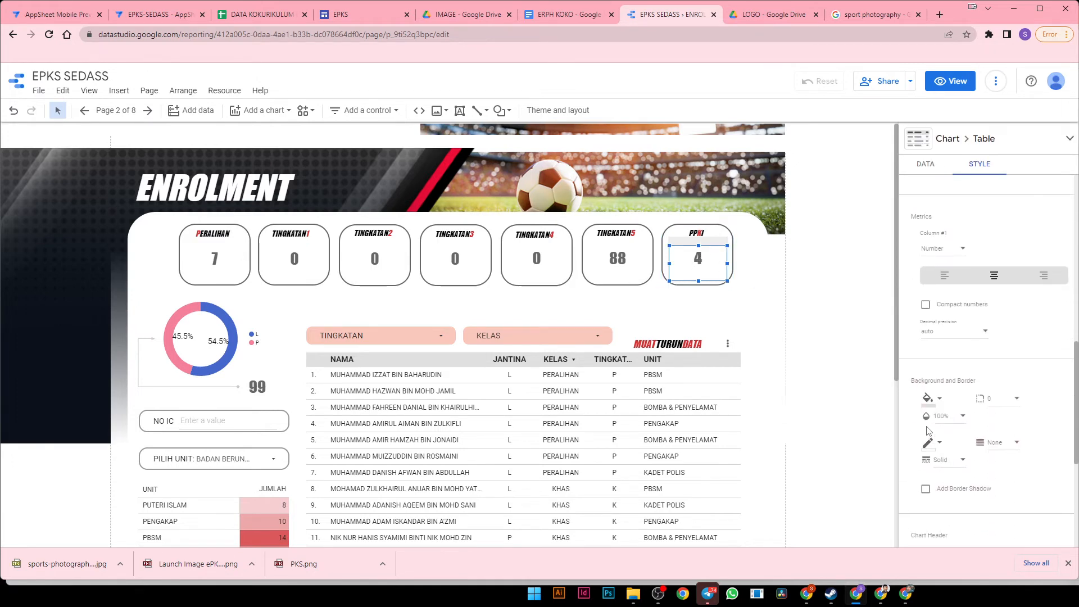
click(927, 165)
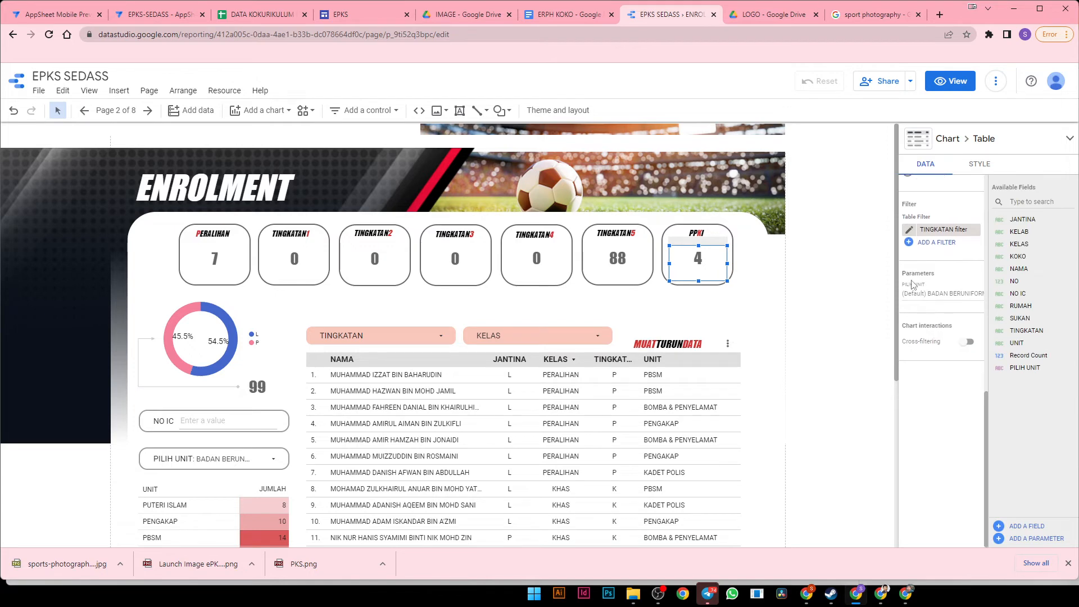
click(909, 230)
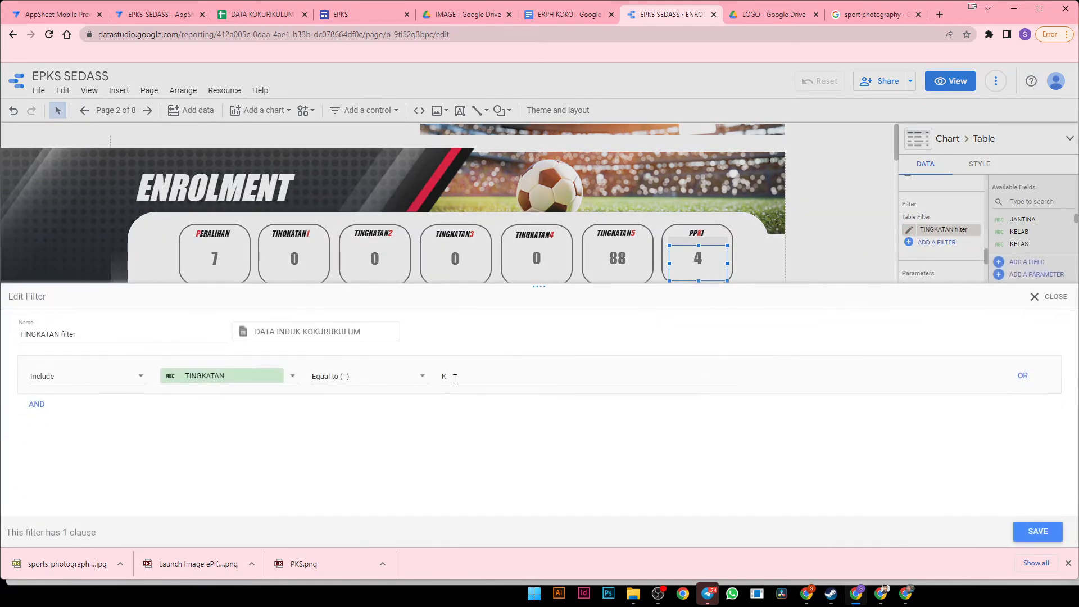
drag(453, 377, 392, 382)
click(1050, 297)
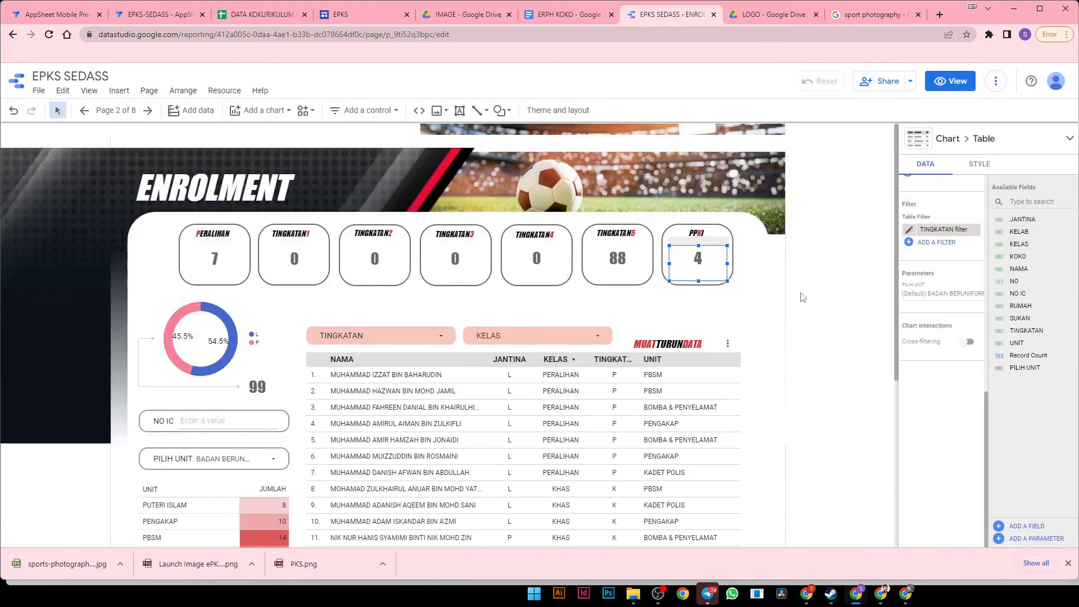
- Inspect the banner image on the ENROLMENT page and the one on the Laporan Mingguan page
click(770, 289)
click(736, 188)
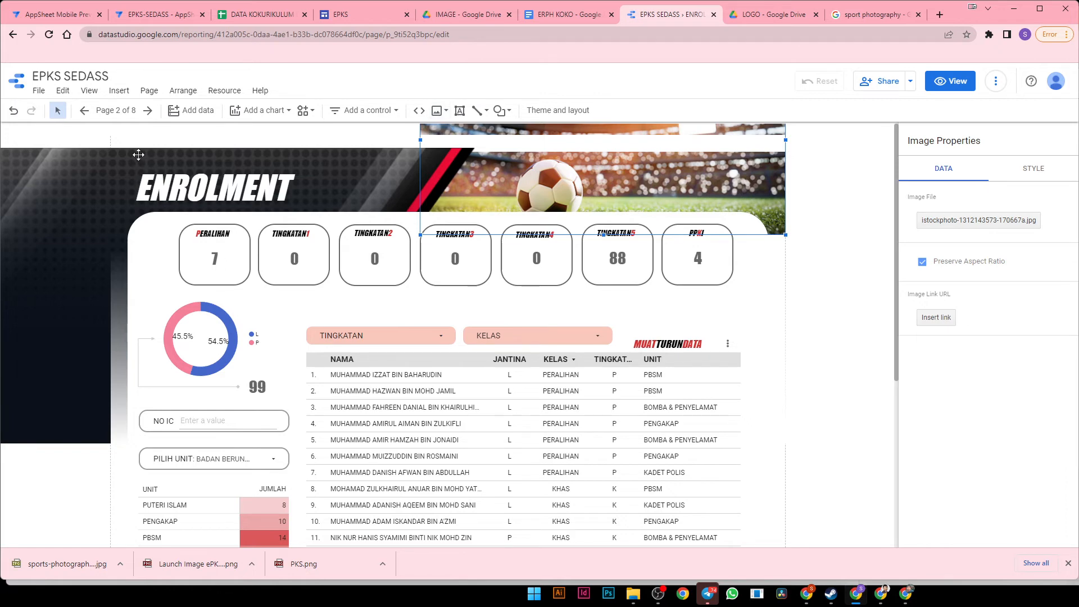
click(147, 111)
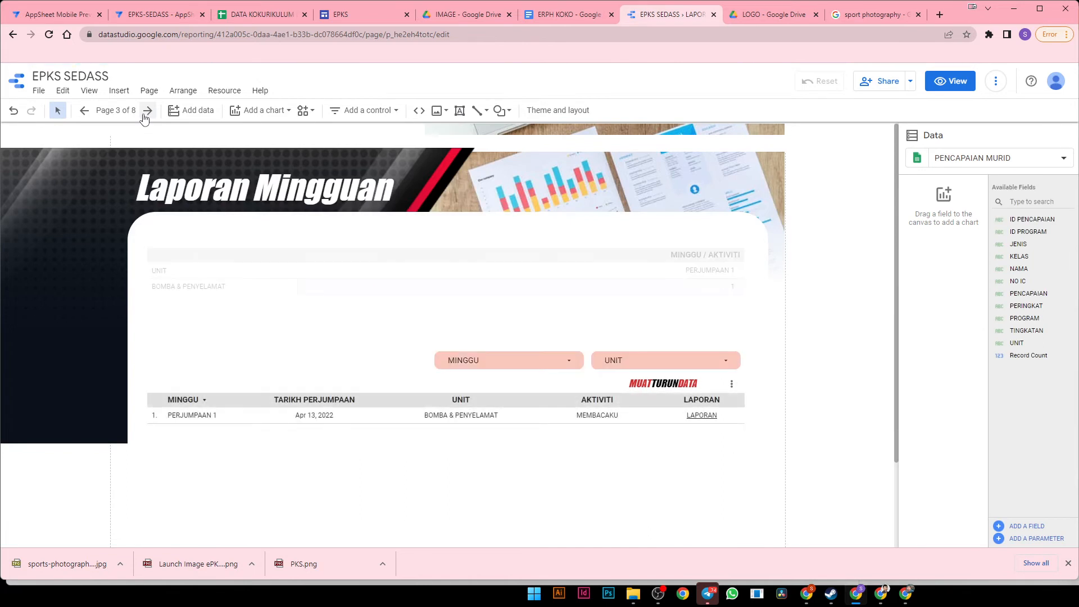
click(624, 185)
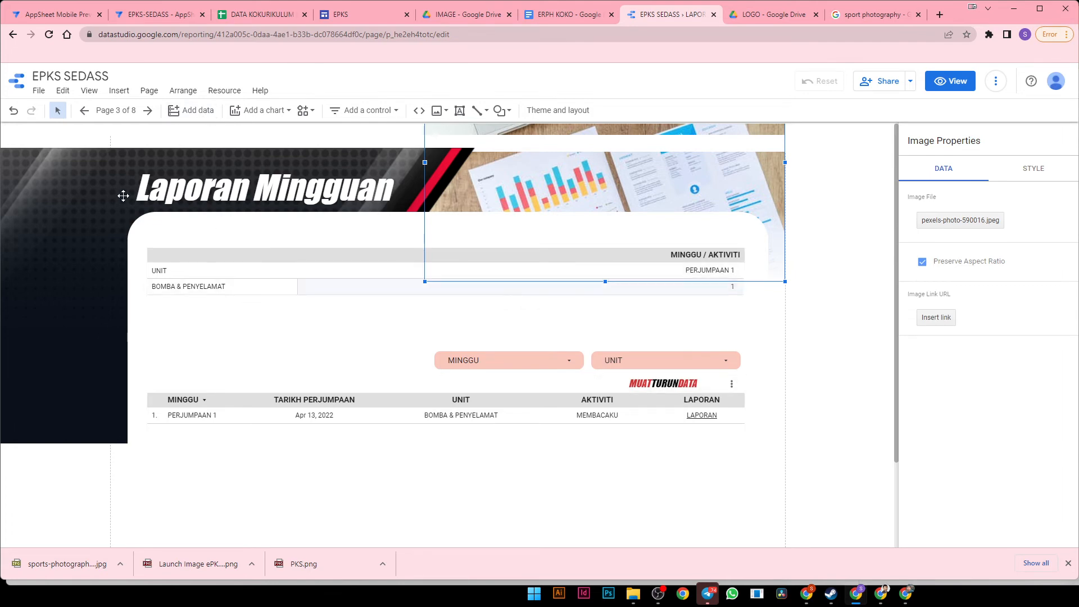
- Hide the KEHADIRAN page in view mode and open the report in view mode to check the page navigation
click(148, 111)
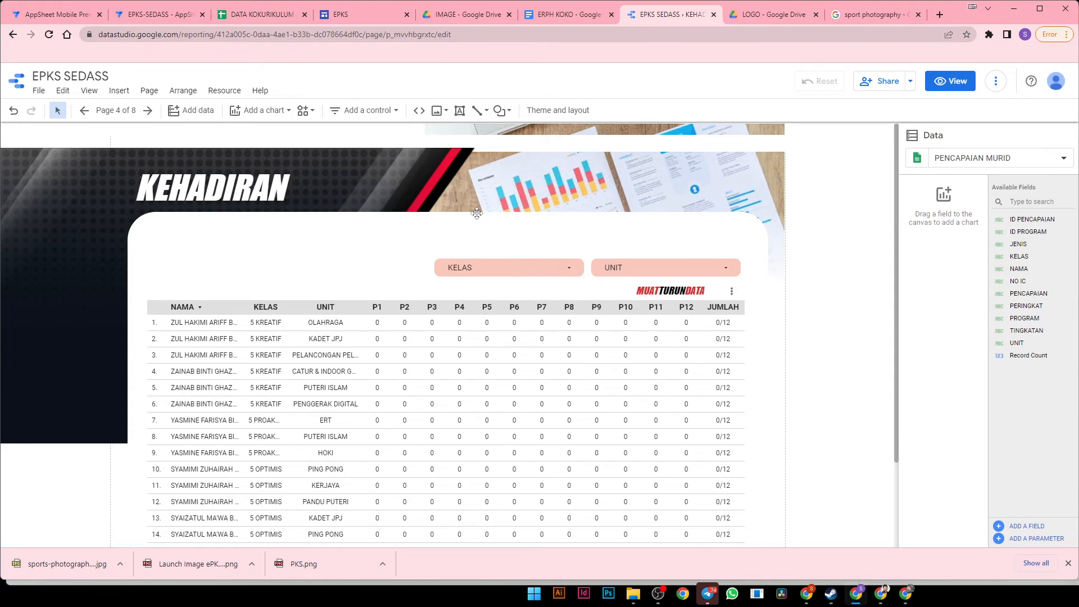
click(149, 92)
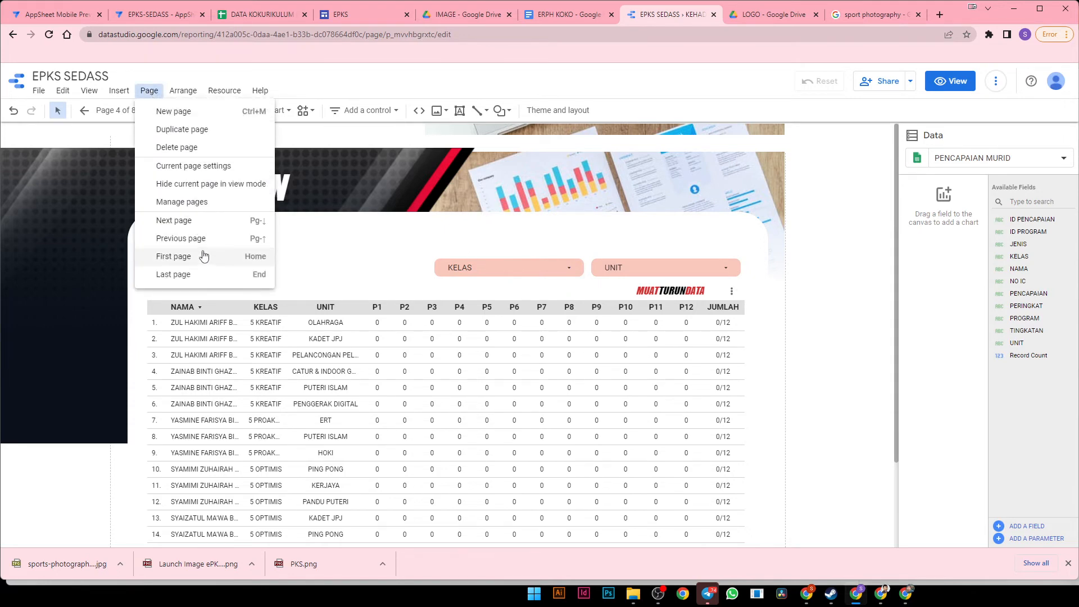
click(213, 211)
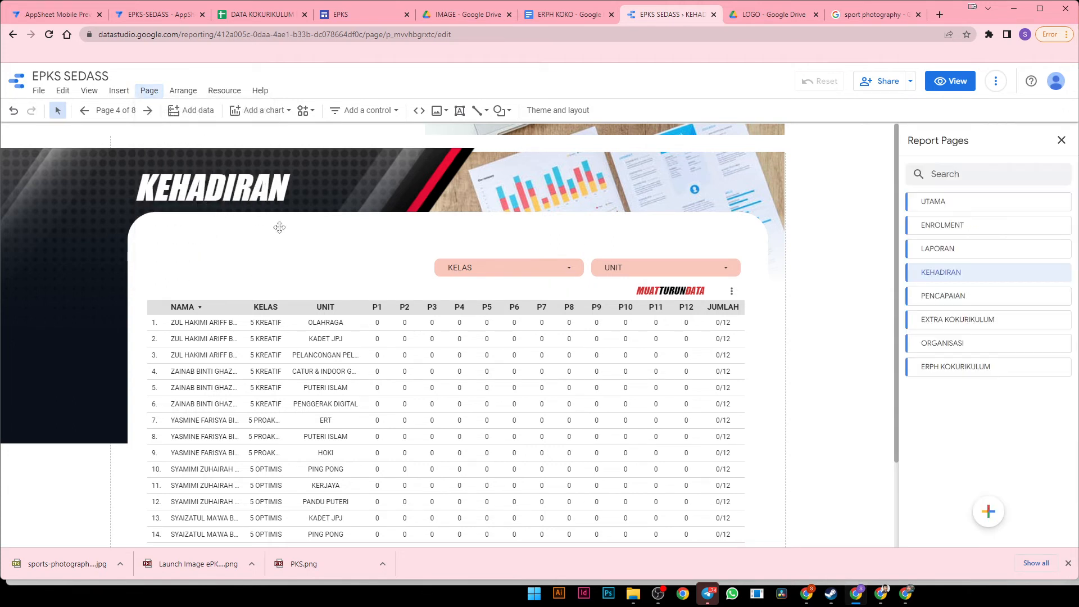
click(1061, 272)
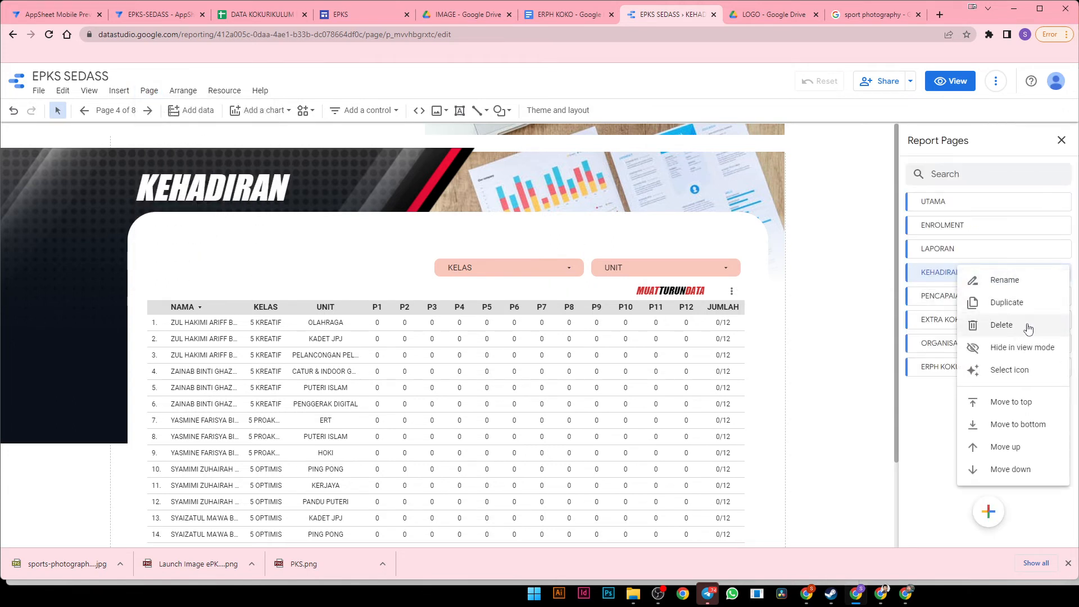
click(973, 349)
click(848, 362)
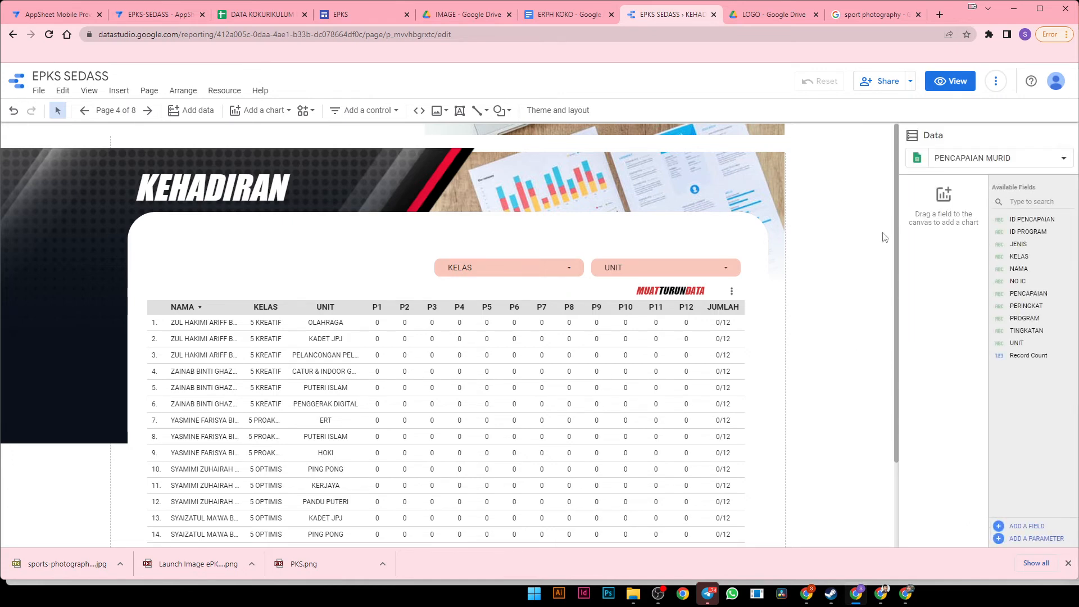
click(932, 87)
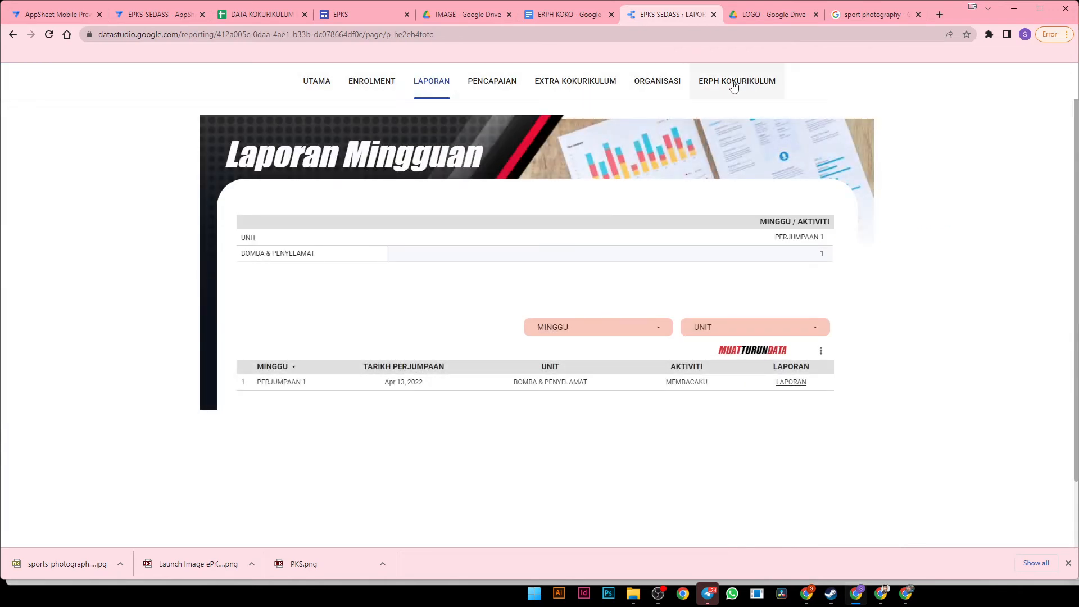
- In the DATA KOKURIKULUM UTAMA spreadsheet's MENU sheet, clear the No value of the KEHADIRAN MINGGUAN row
click(279, 16)
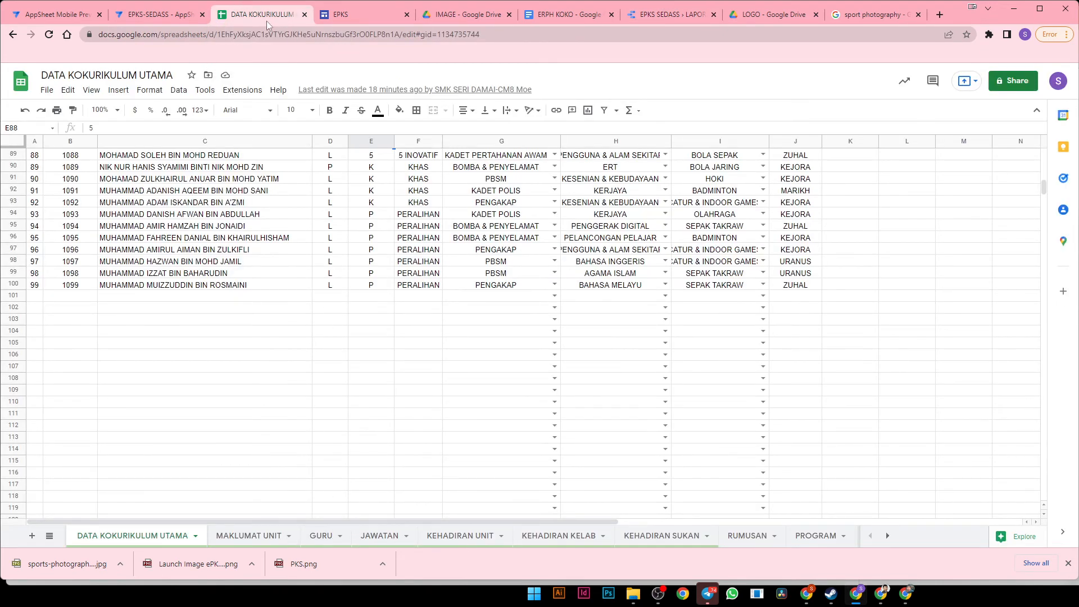
scroll(431, 537, down, 5)
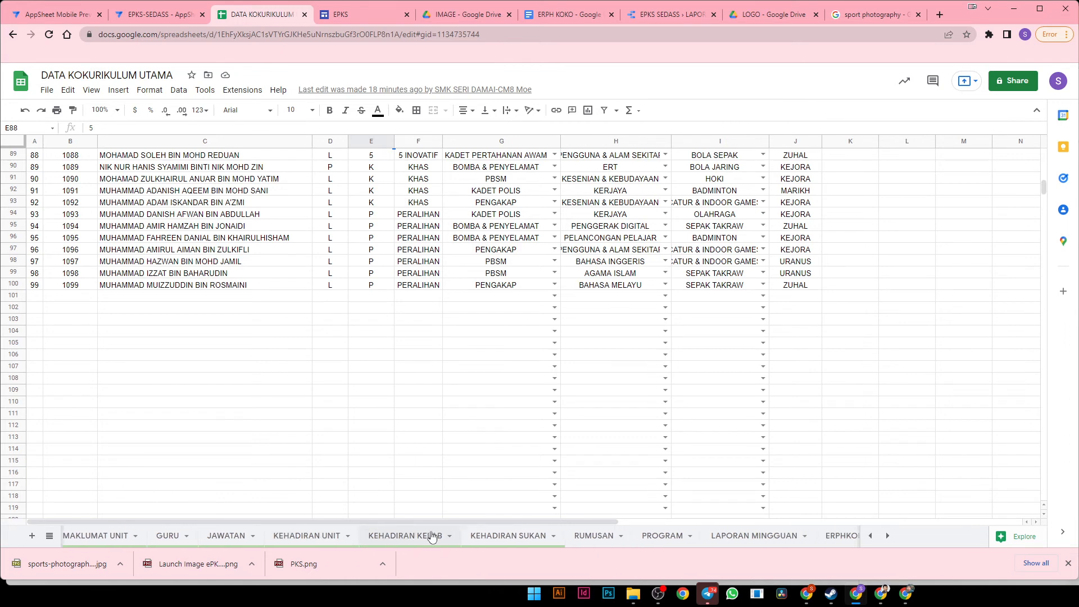
scroll(431, 537, up, 3)
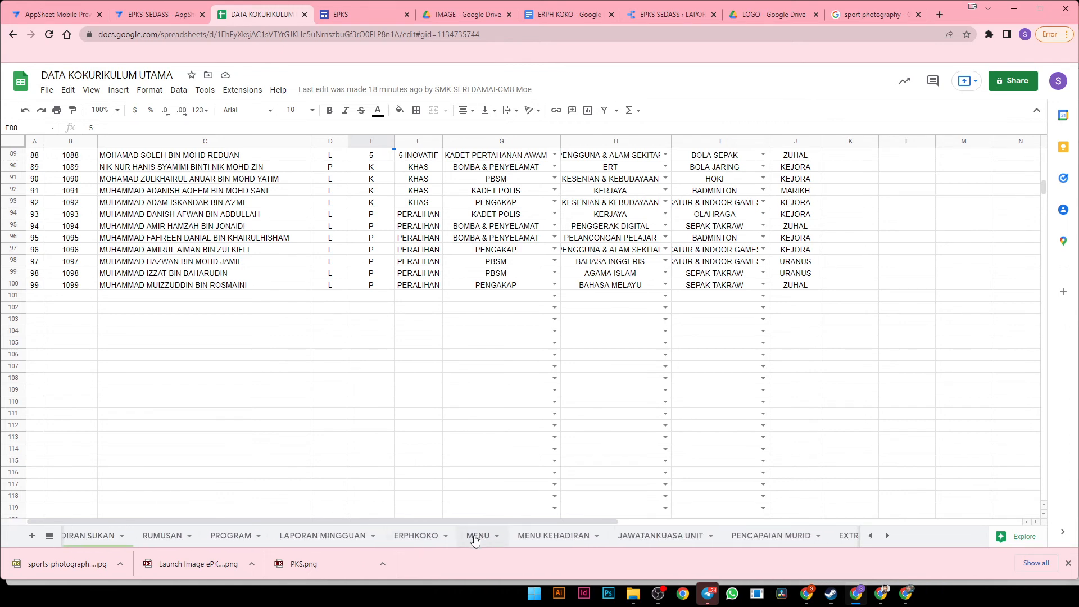
click(475, 536)
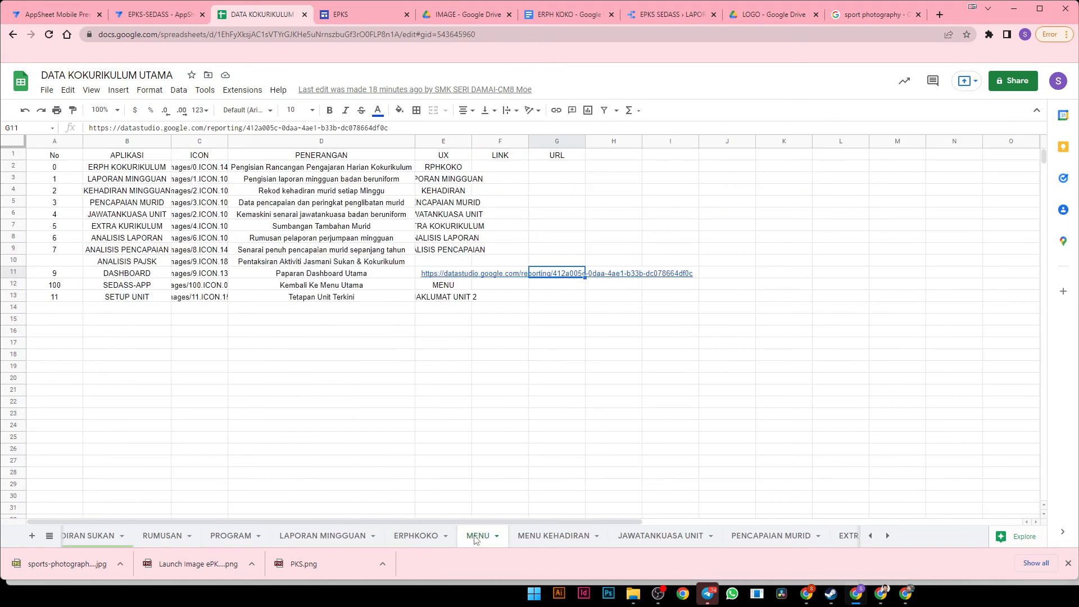
click(63, 194)
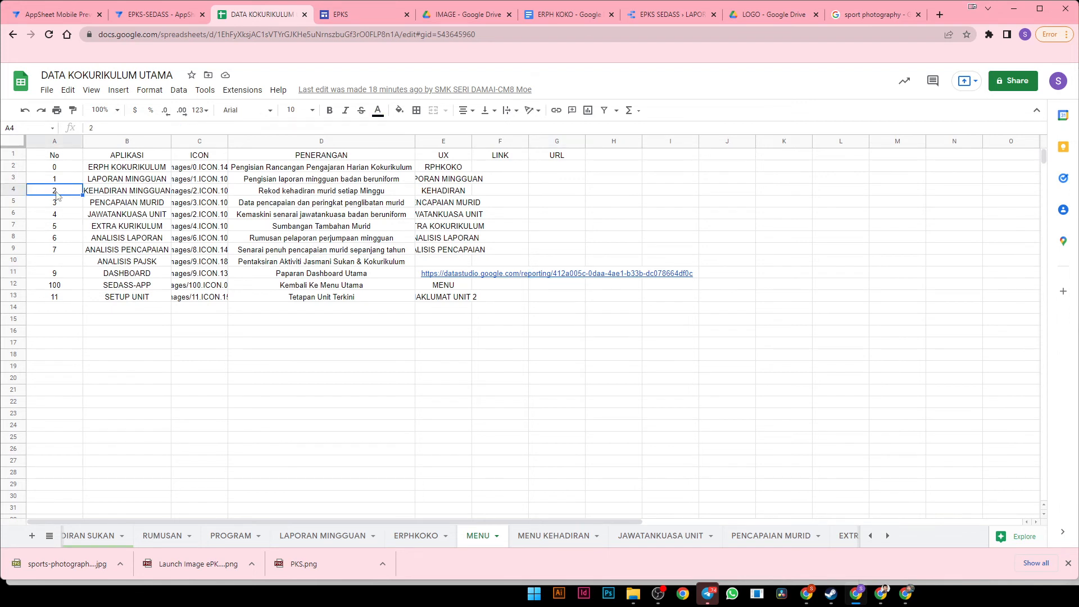
key(Delete)
click(241, 346)
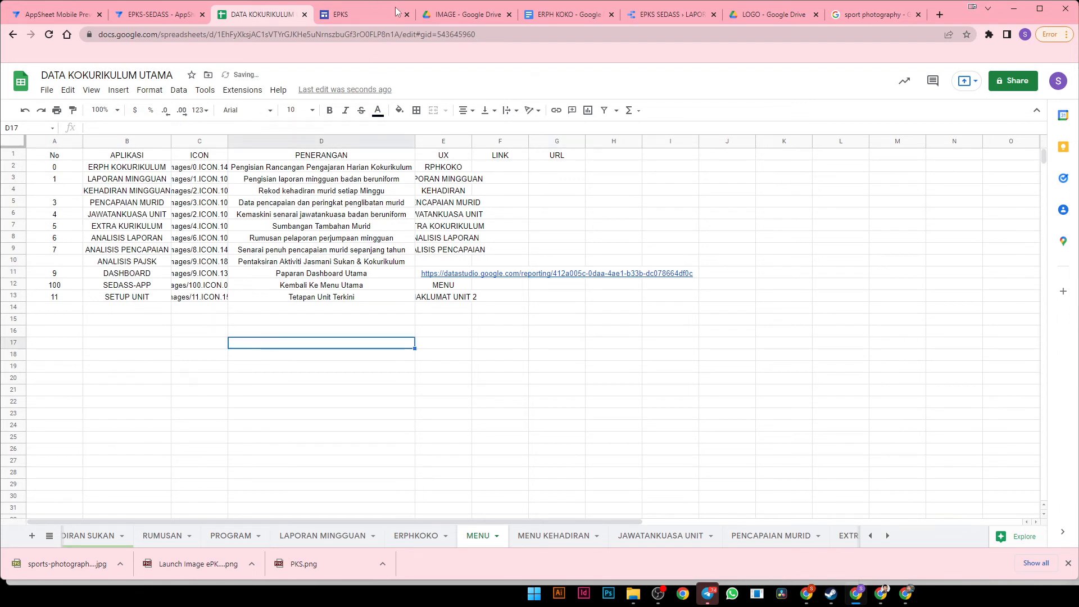
- Switch to the EPKS-SEDASS app in AppSheet, sync the preview and look through its menu entries
click(160, 14)
click(1054, 160)
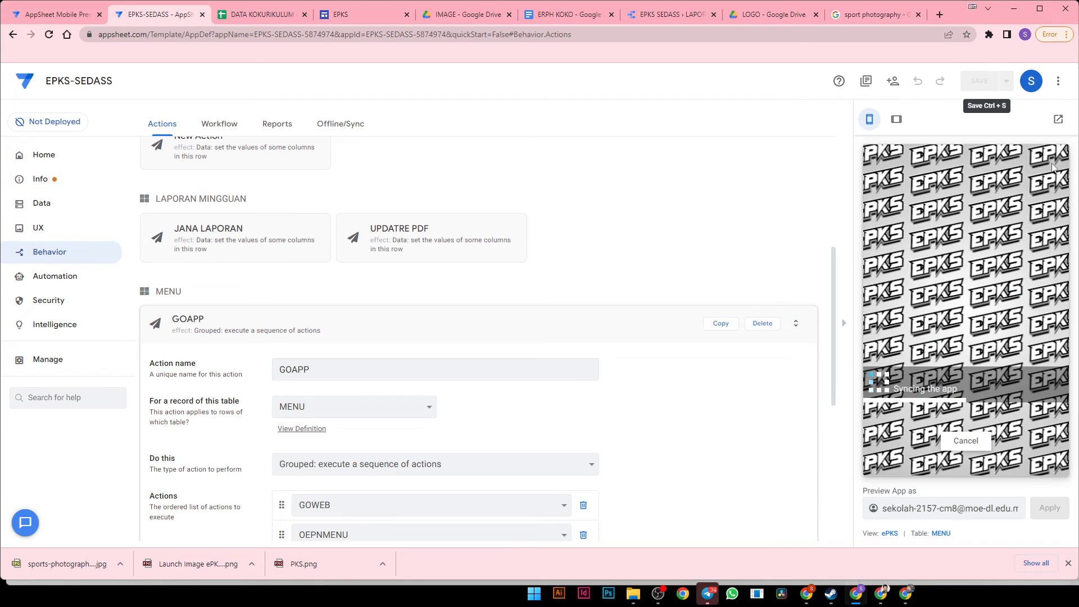
scroll(971, 289, down, 1)
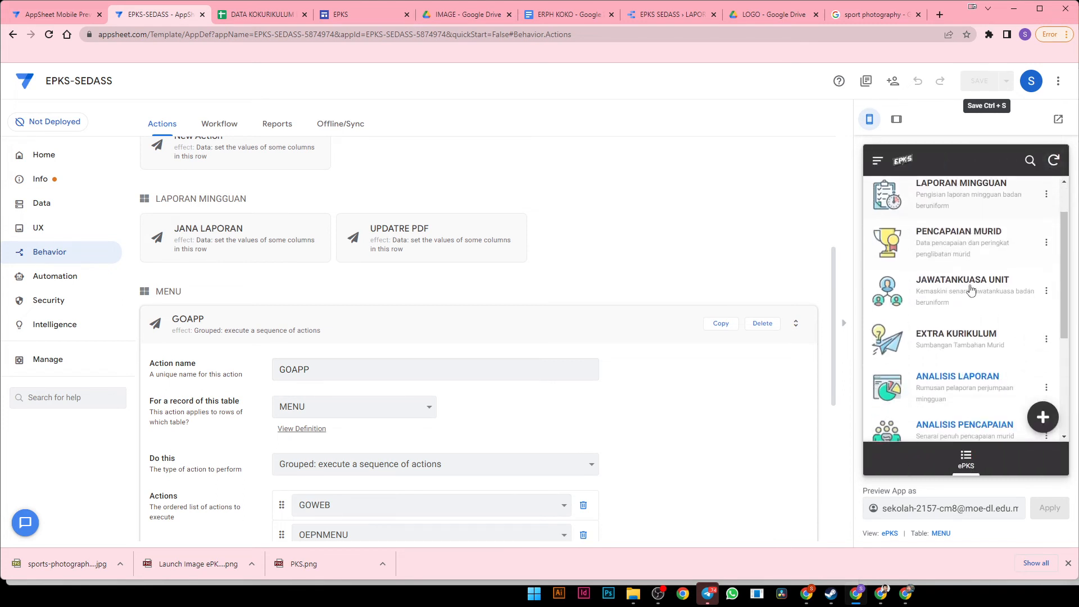
scroll(978, 332, down, 5)
scroll(980, 336, up, 7)
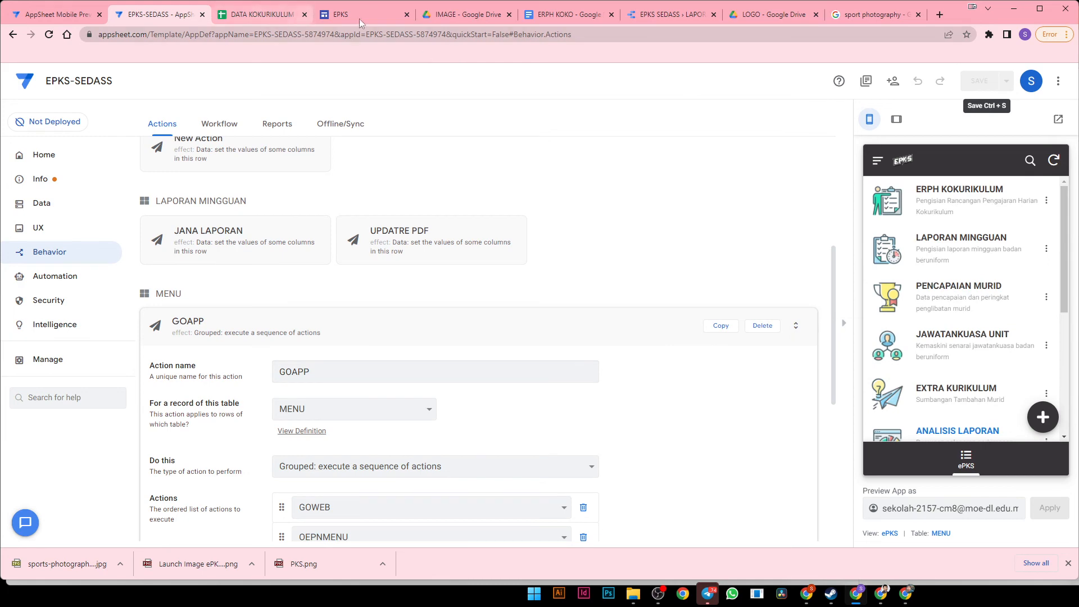
- Set the No value of KEHADIRAN MINGGUAN back to 2 in the MENU sheet and sync the EPKS-SEDASS app preview again
click(281, 22)
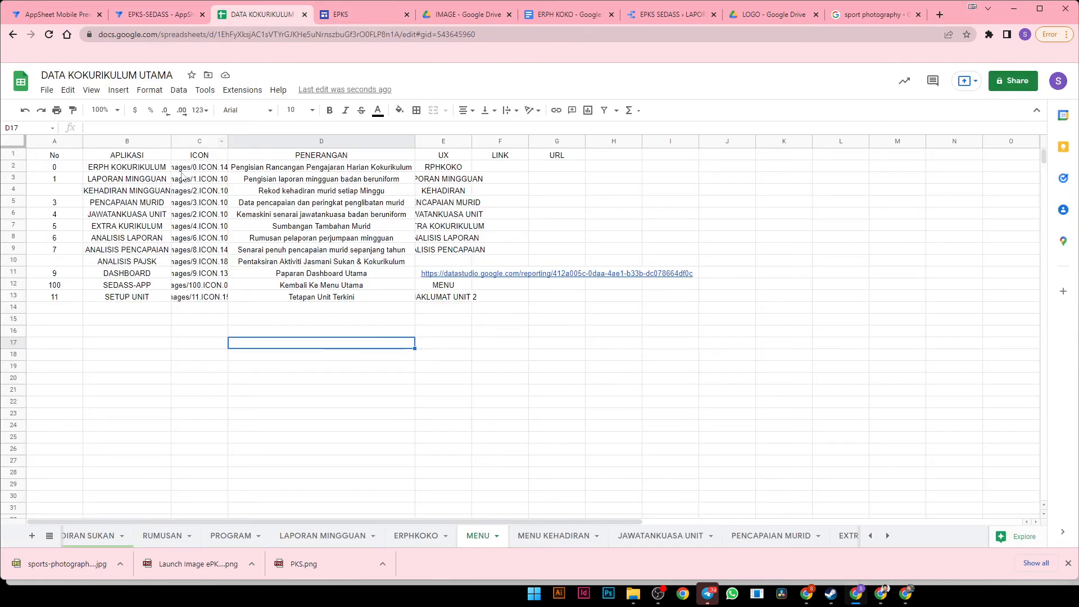
click(66, 193)
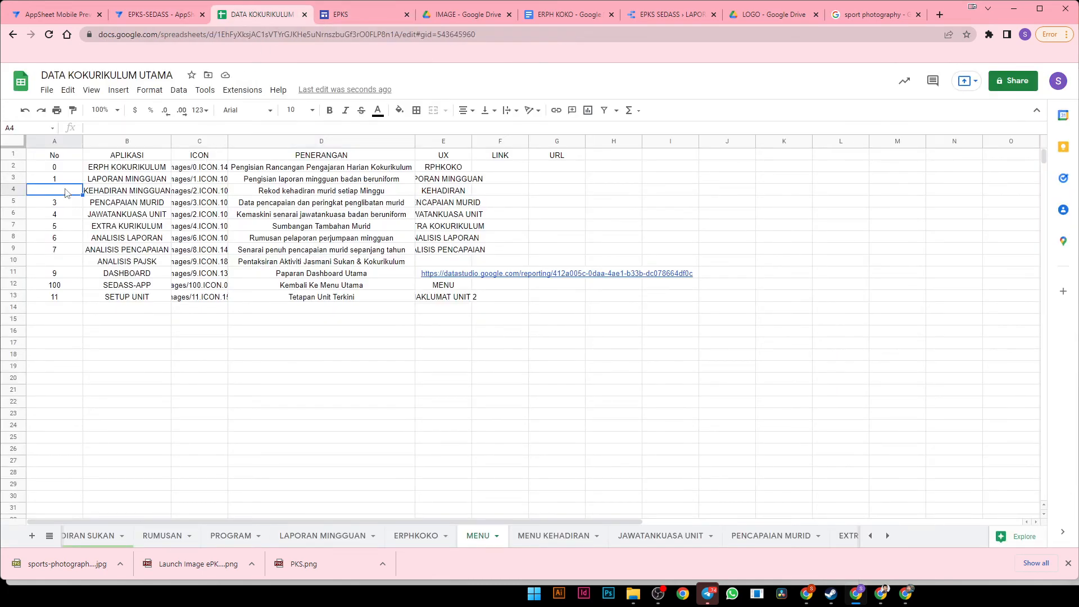
text(2)
click(239, 344)
click(159, 15)
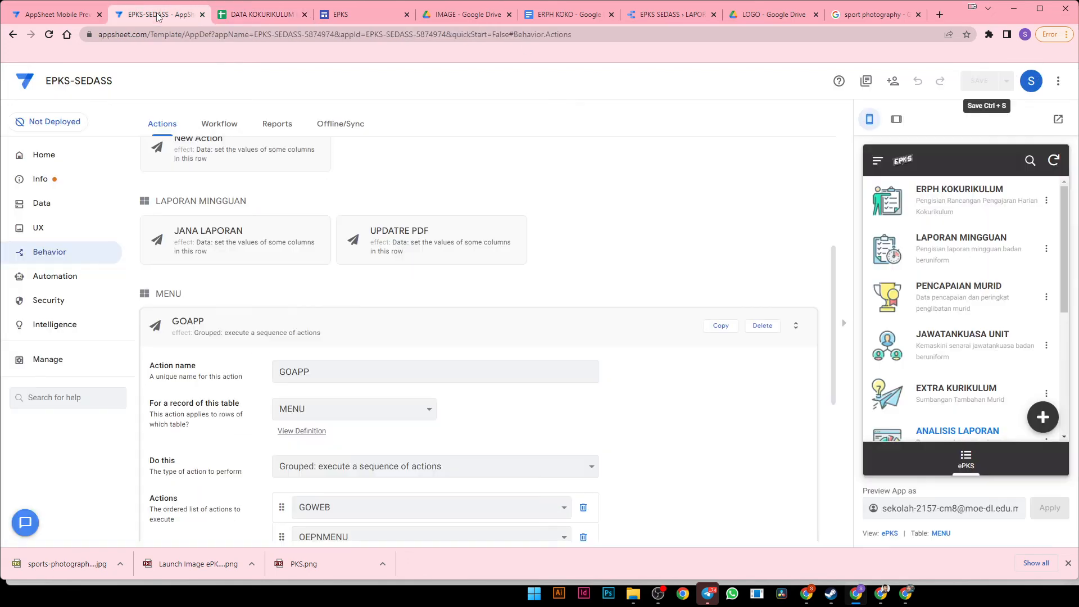
click(1054, 161)
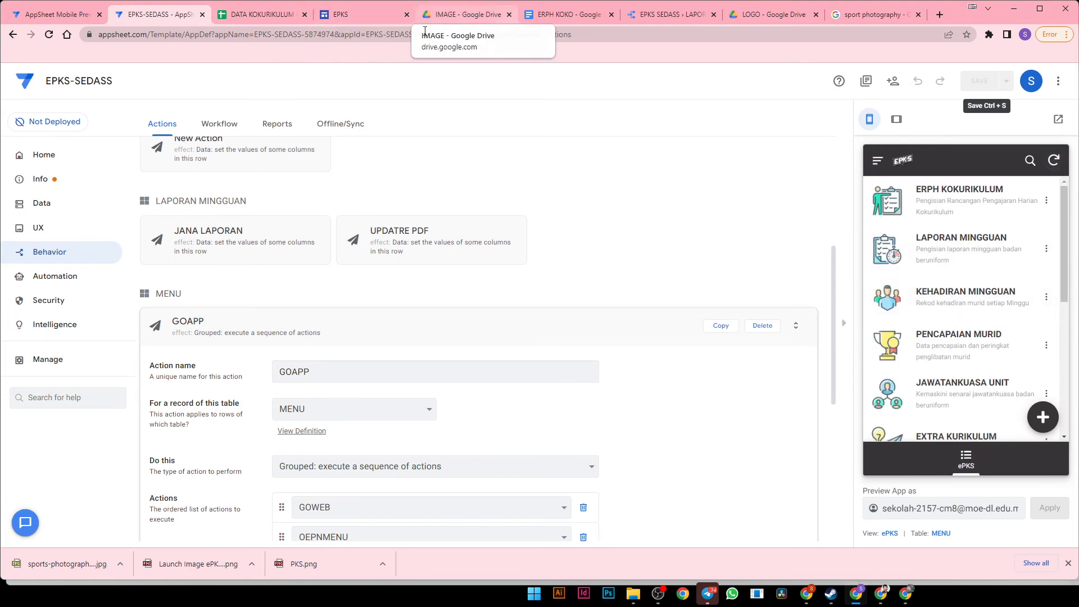
- Switch to the EPKS SEDASS report in Data Studio, show the KEHADIRAN page in view mode again and open the report in view mode
click(376, 20)
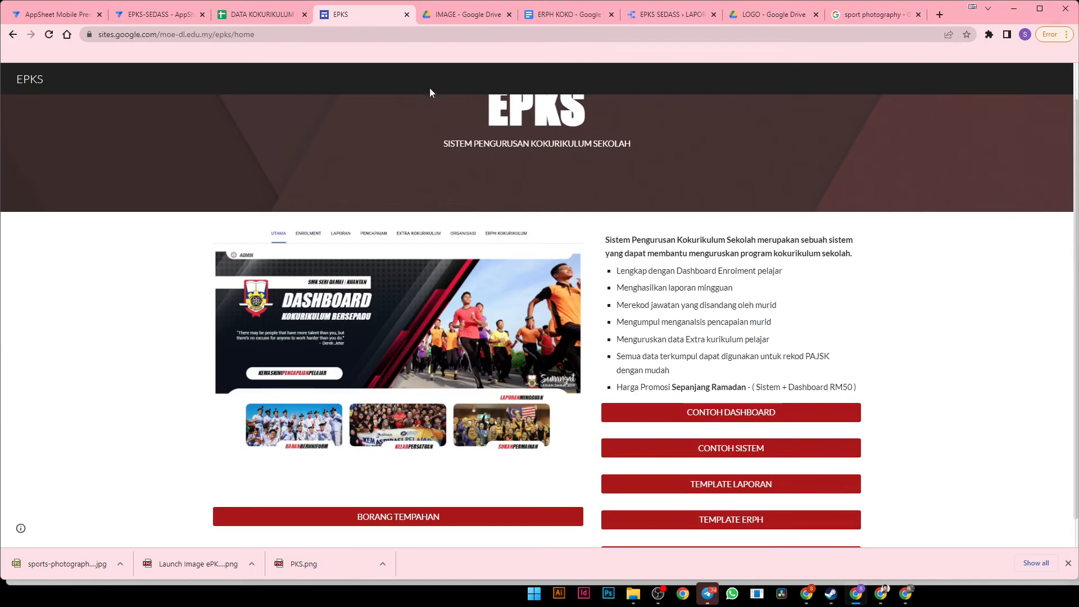
click(658, 16)
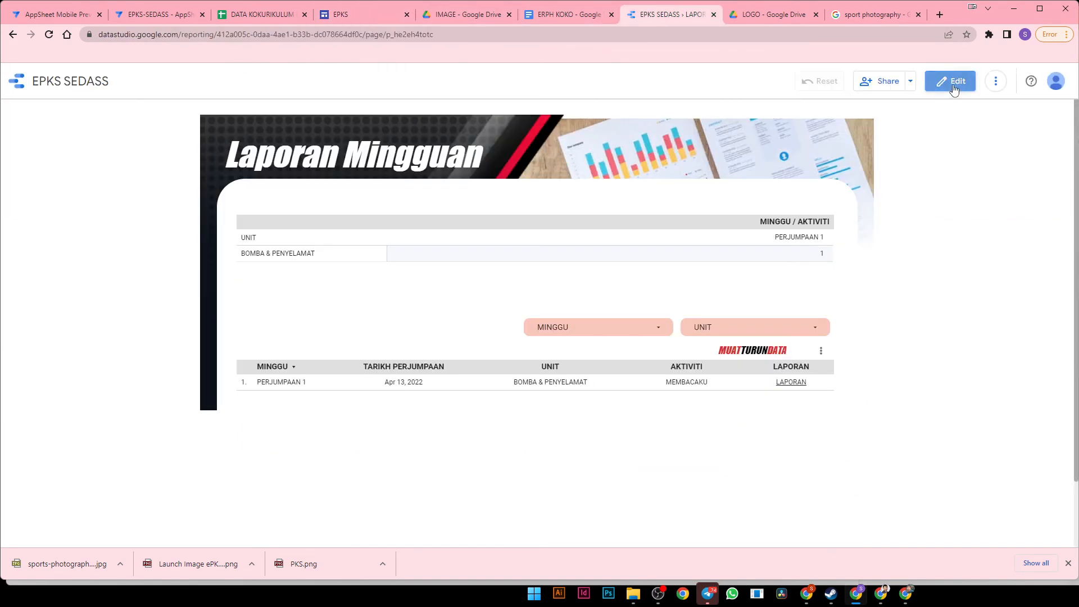
click(950, 82)
click(149, 92)
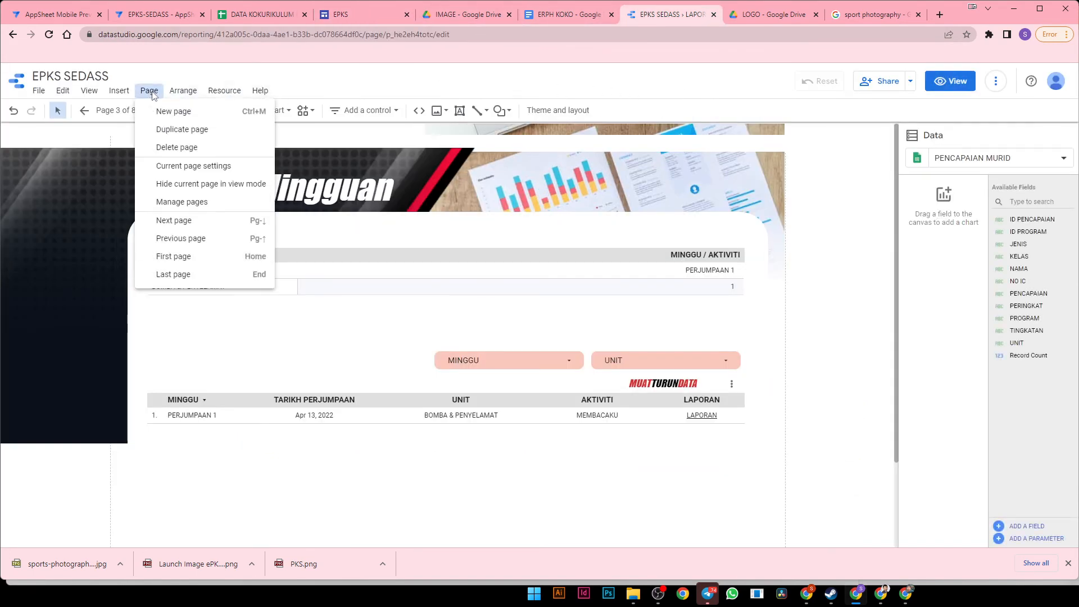
click(181, 202)
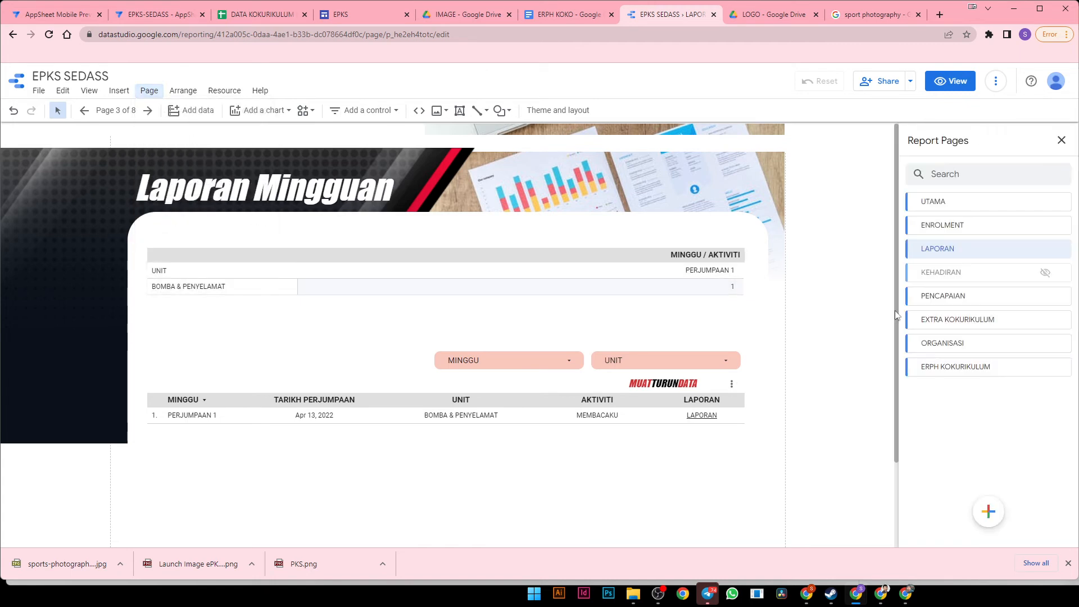
click(1060, 274)
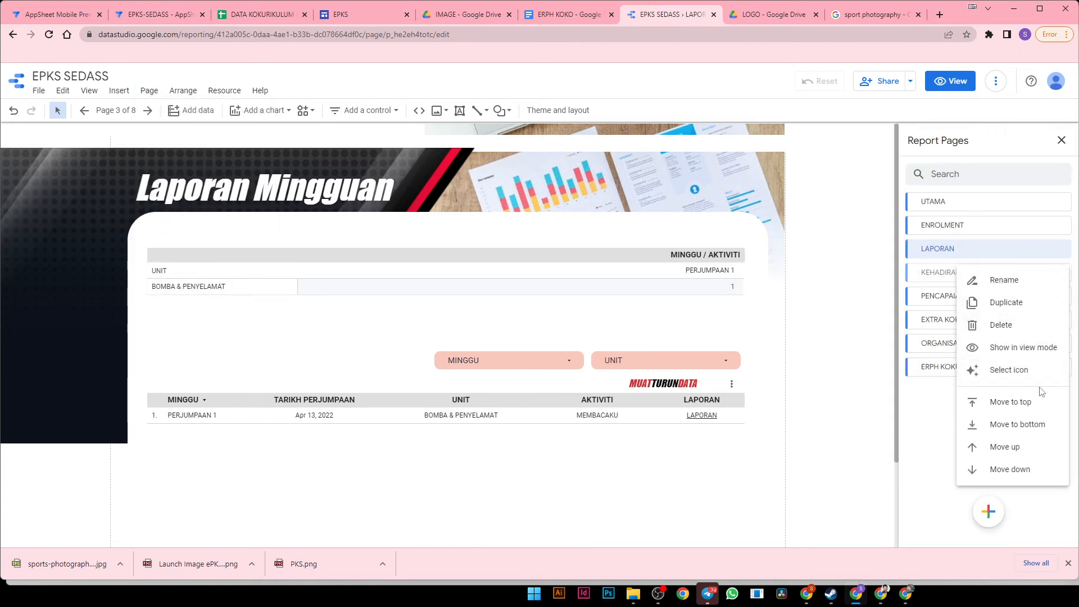
click(1025, 347)
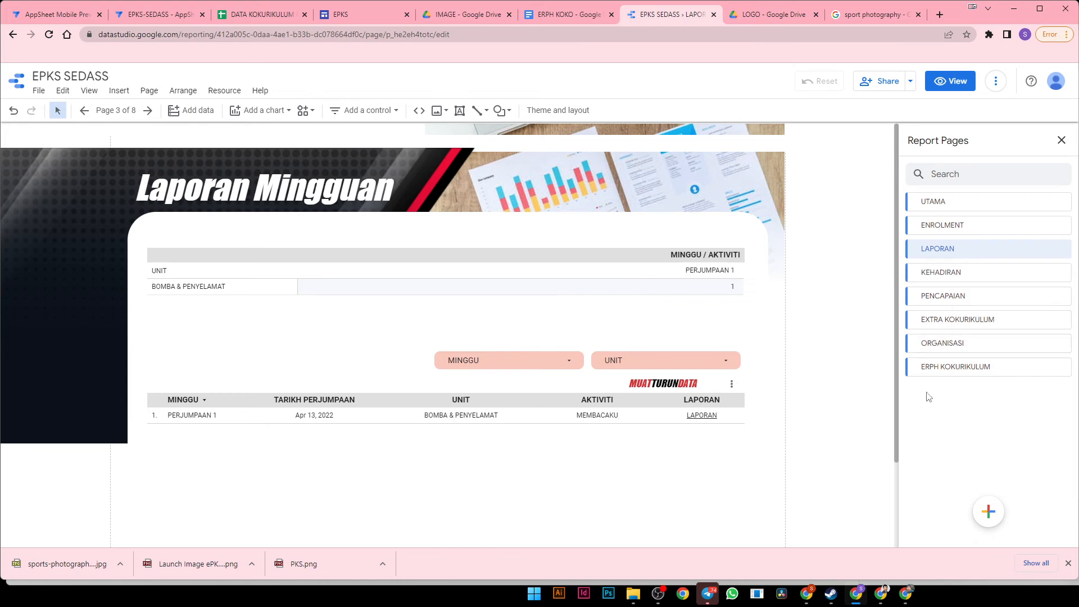
click(1062, 140)
click(950, 81)
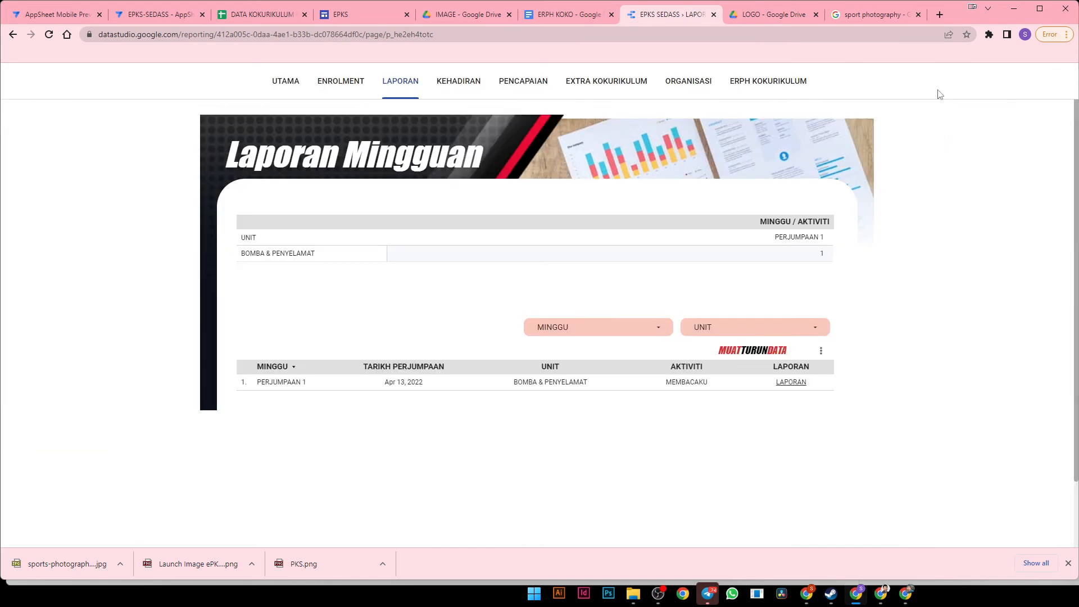
- Look through the report's KEHADIRAN, PENCAPAIAN, EXTRA KOKURIKULUM, ORGANISASI and ERPH KOKURIKULUM pages
click(456, 85)
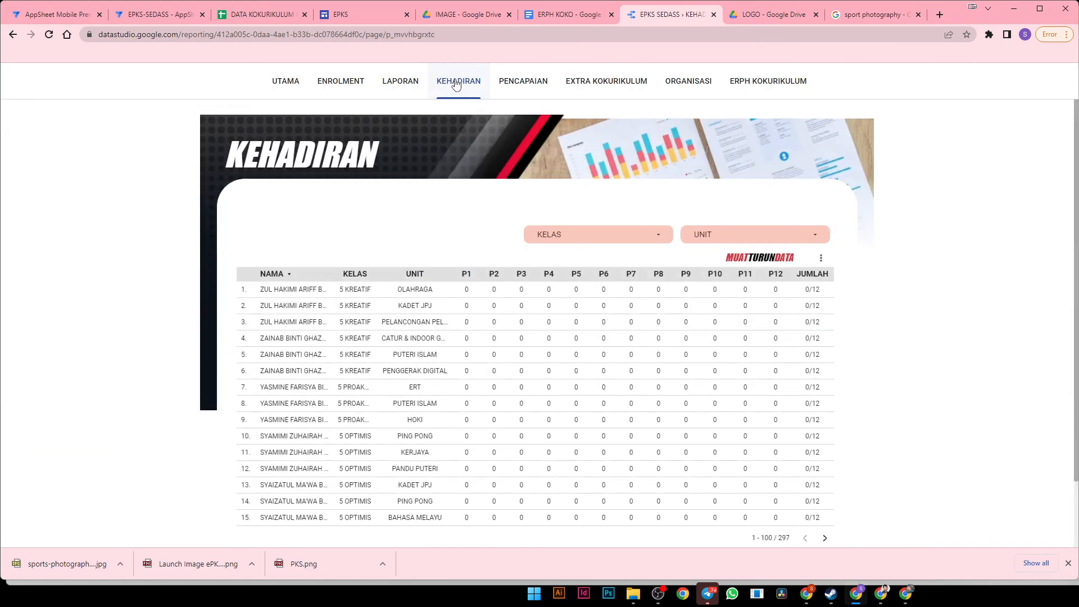
click(512, 83)
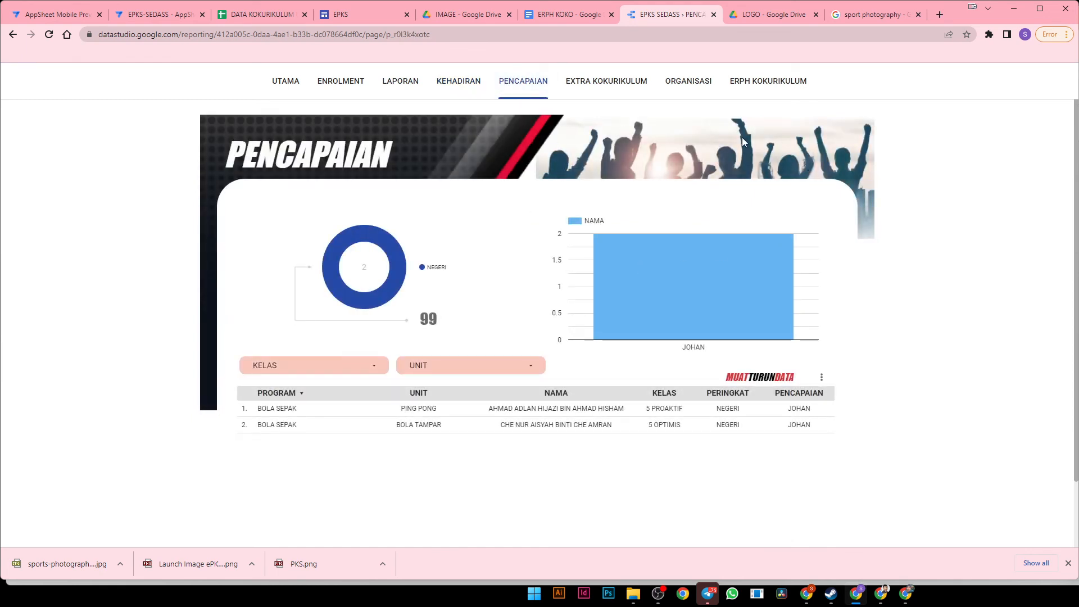
click(628, 87)
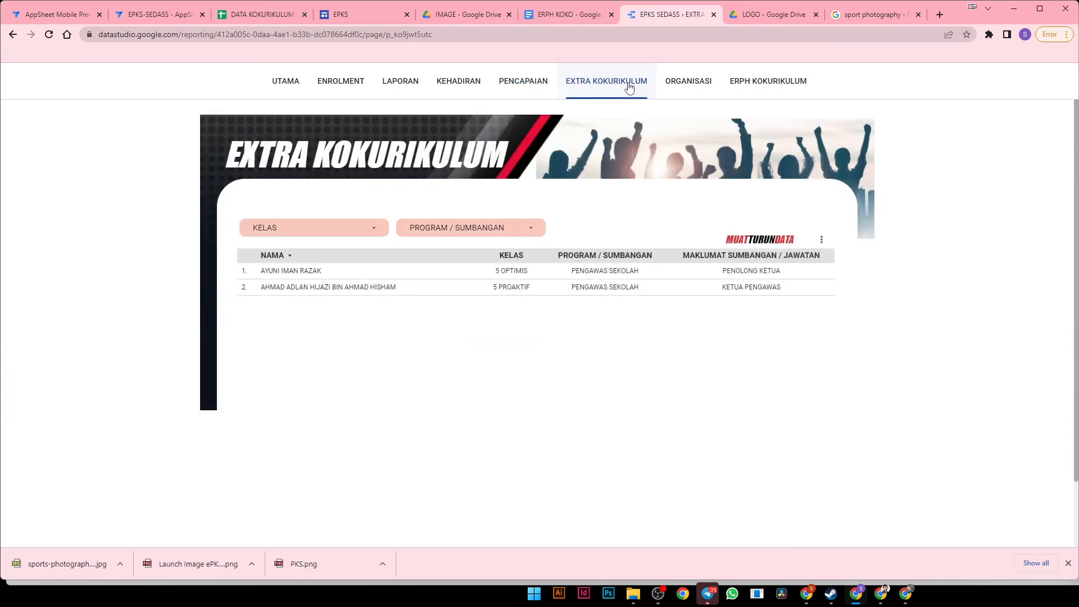
click(677, 87)
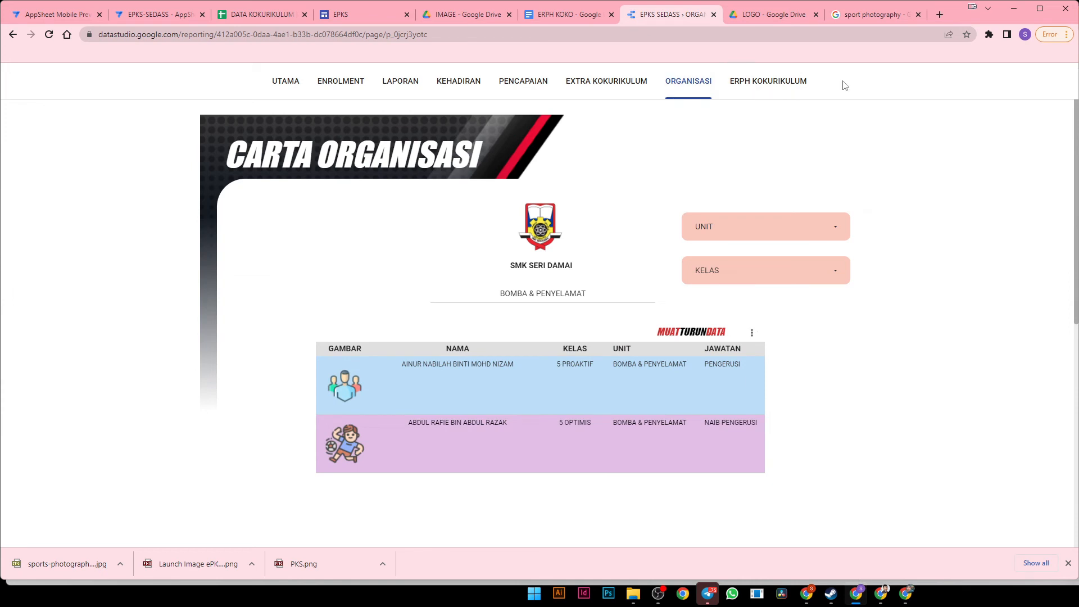
mouse_move(924, 68)
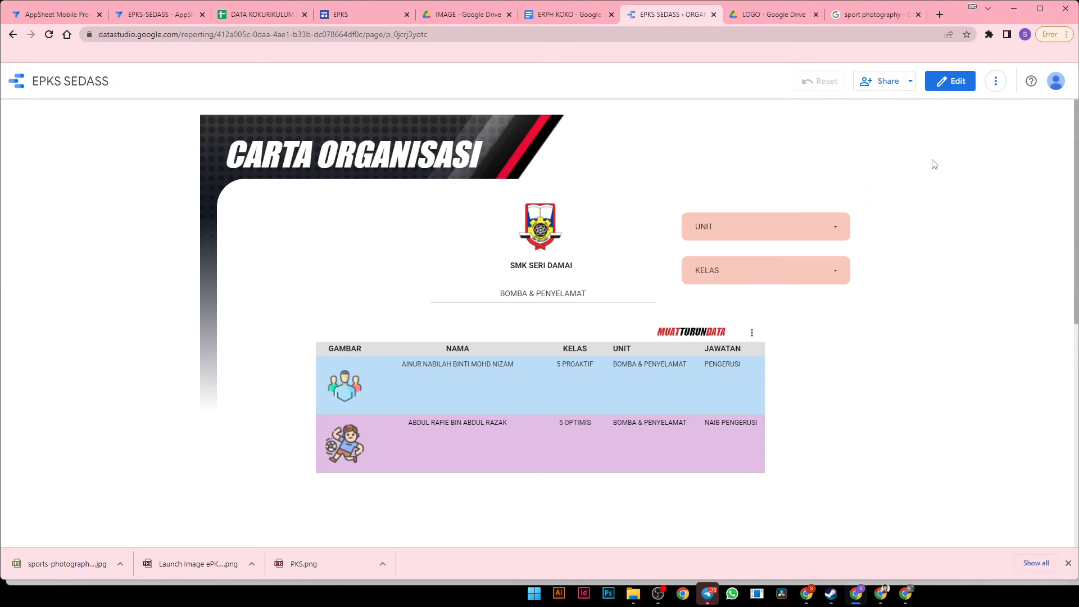
click(770, 90)
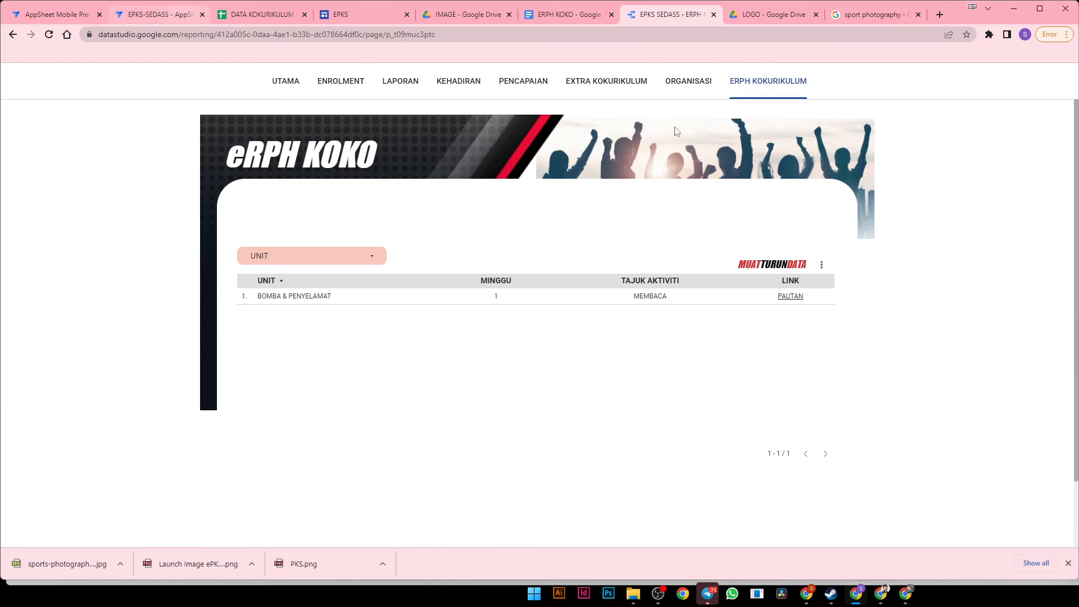
- Switch to the EPKS-SEDASS app in AppSheet and look through the preview's menu entries down to SEDASS-APP
click(136, 19)
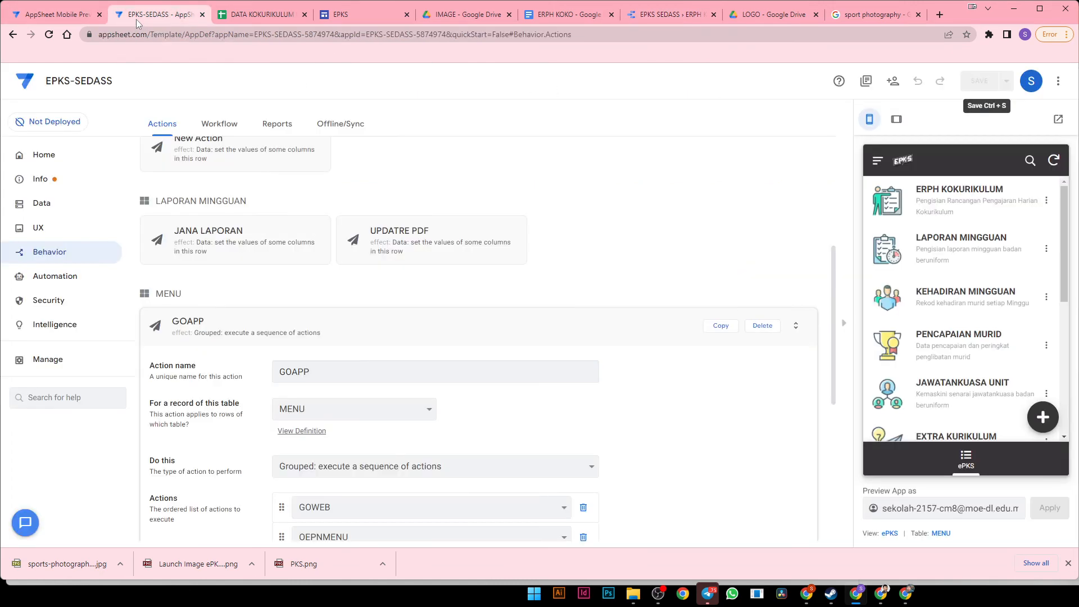
scroll(955, 285, down, 5)
scroll(955, 285, up, 4)
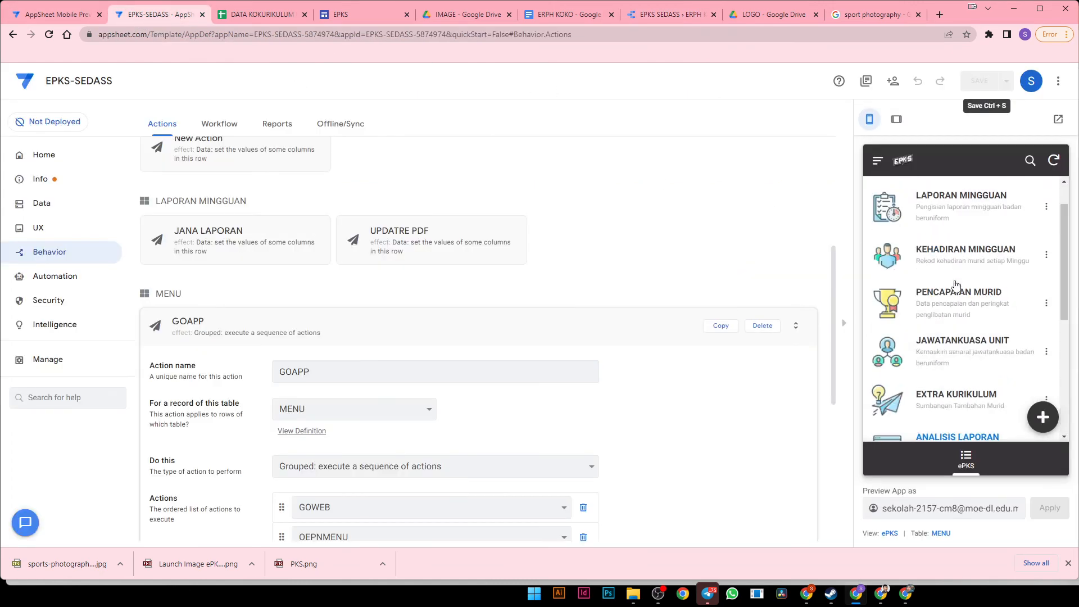
scroll(956, 285, down, 4)
scroll(956, 286, up, 4)
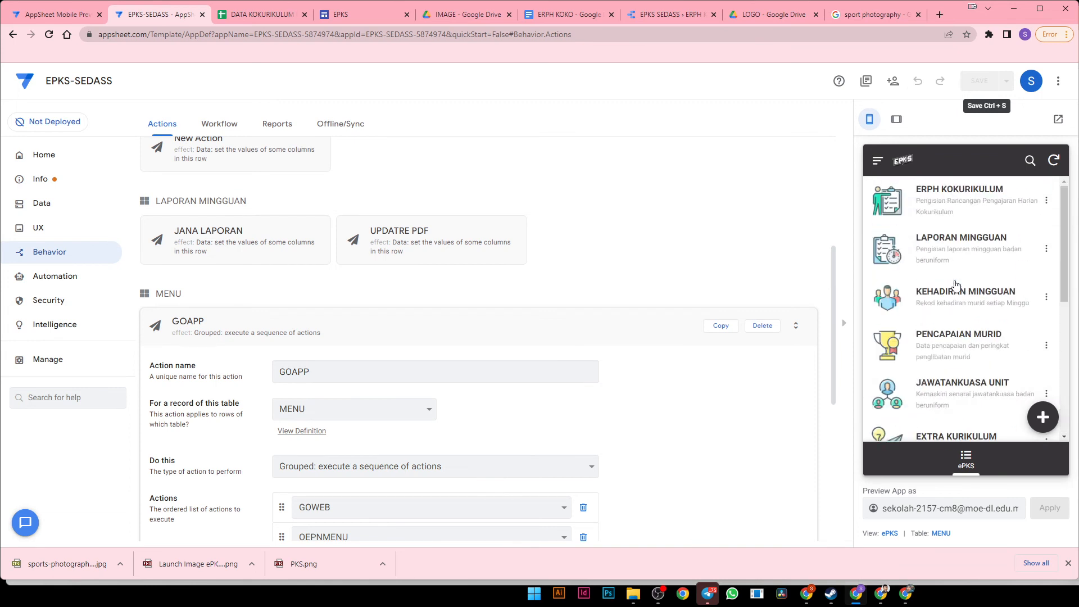
scroll(955, 285, down, 4)
scroll(431, 236, down, 1)
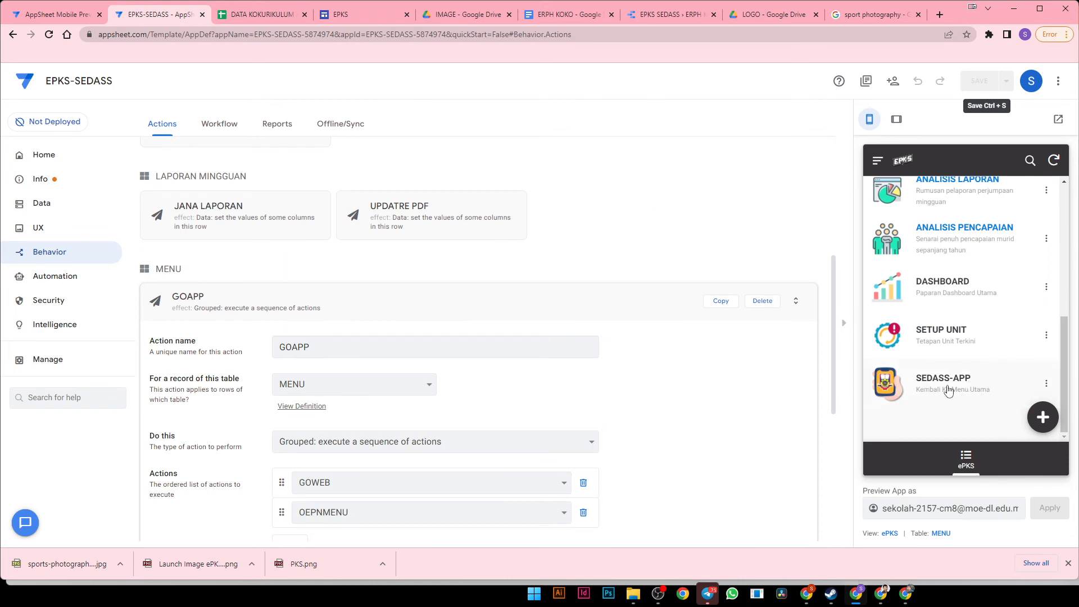
- Open the SEDASS-APP menu entry's edit form in the preview, check its LINK and URL fields and cancel without changes
click(1047, 383)
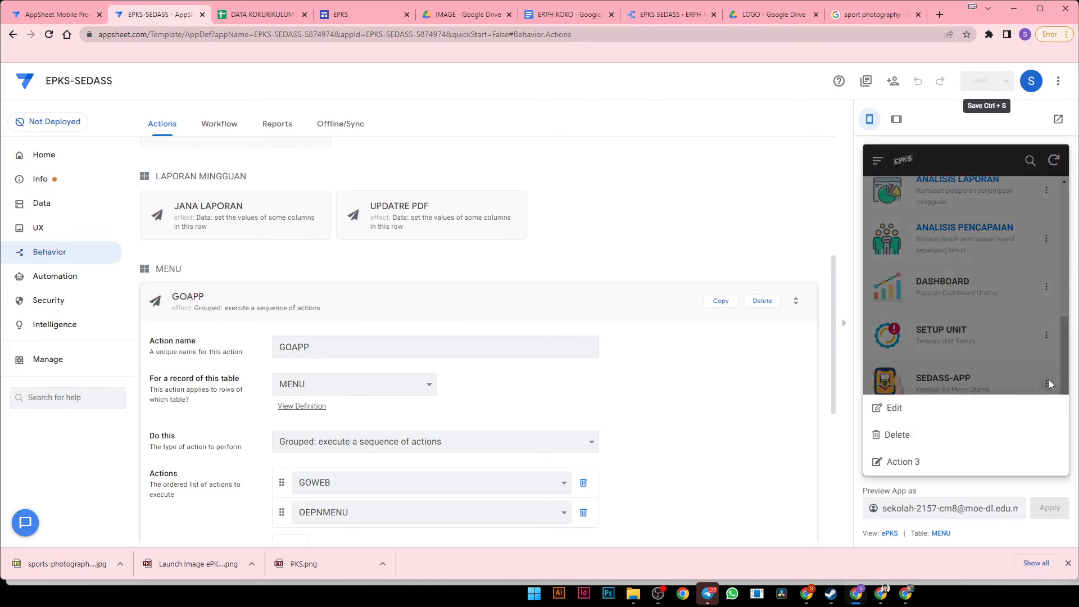
click(965, 419)
scroll(947, 376, down, 5)
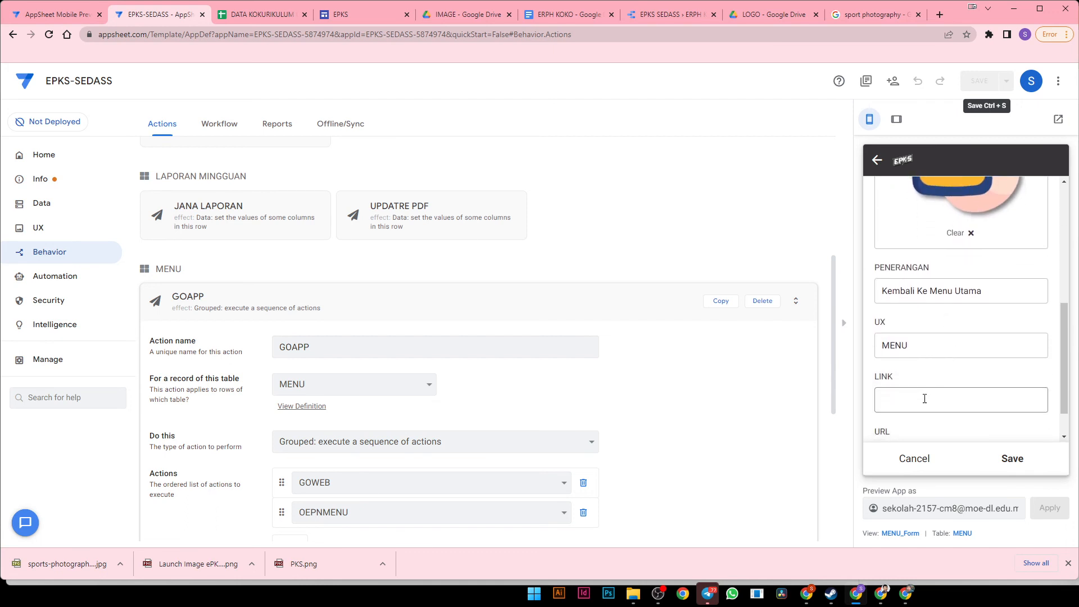
click(924, 398)
scroll(911, 349, down, 1)
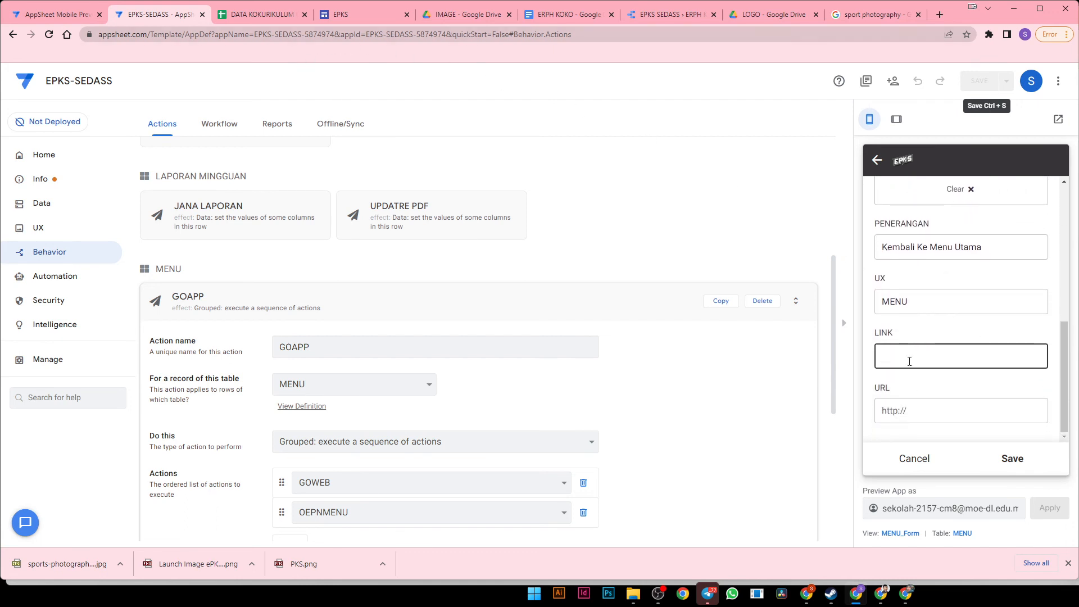
click(930, 459)
- Reload the AppSheet editor, test the DASHBOARD entry's link in the preview, close the opened report and return to the ePKS menu
scroll(955, 349, up, 1)
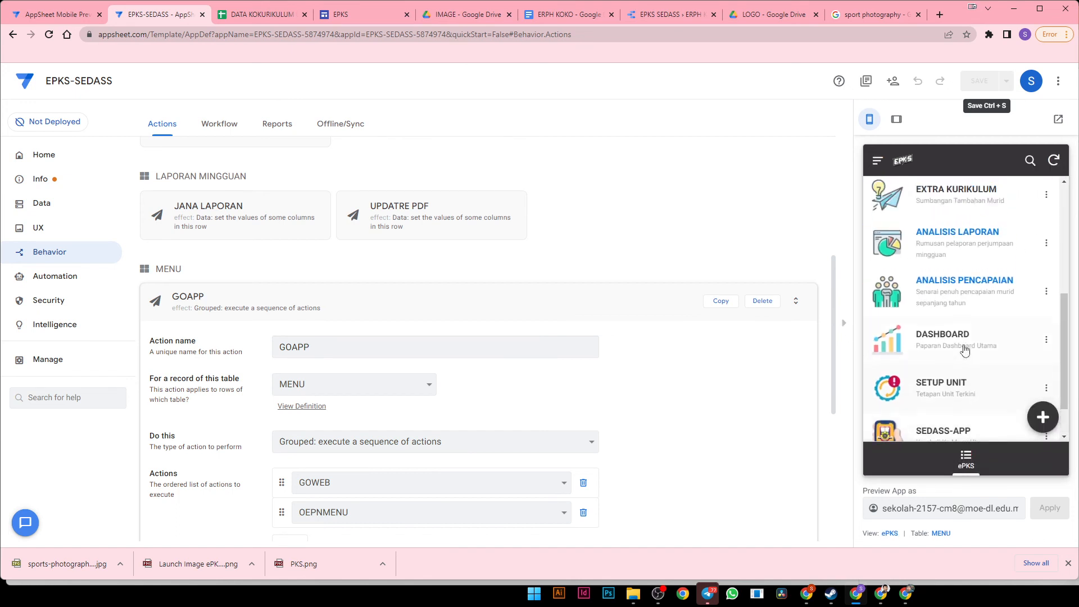
scroll(950, 347, up, 2)
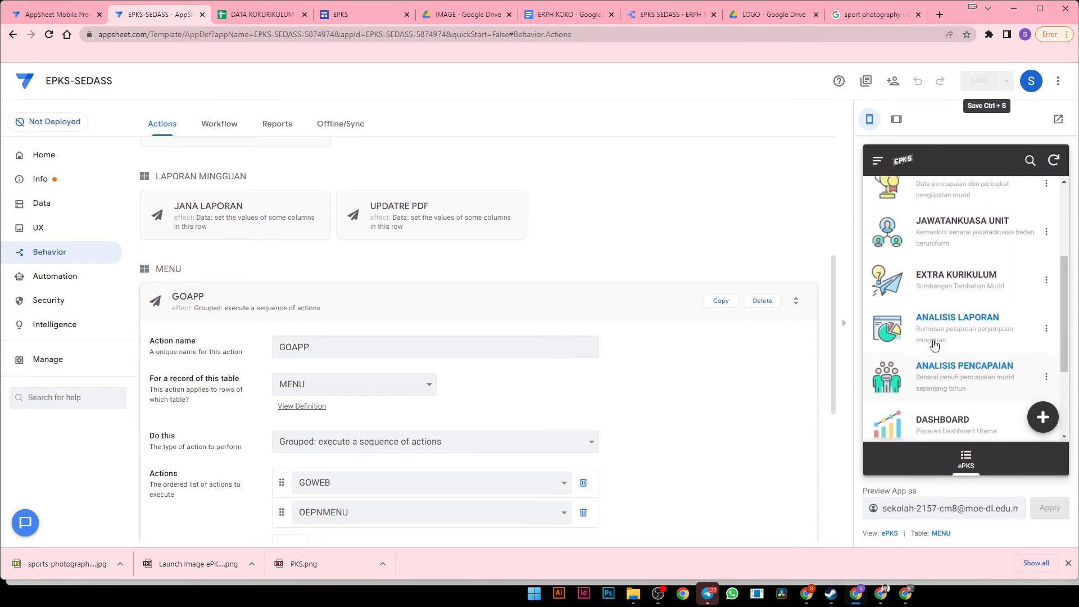
scroll(935, 345, down, 1)
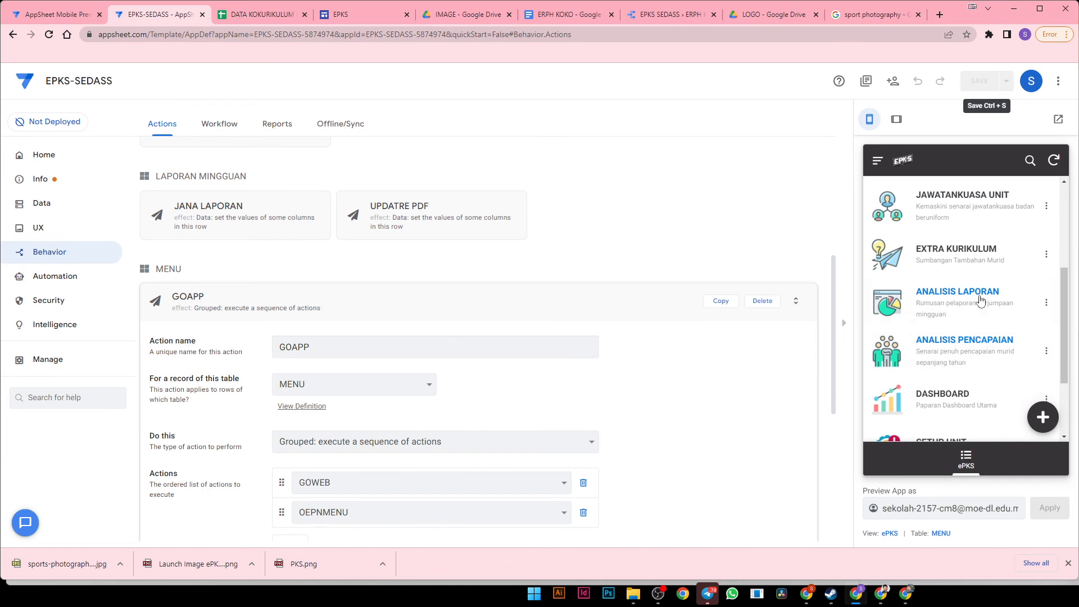
click(50, 36)
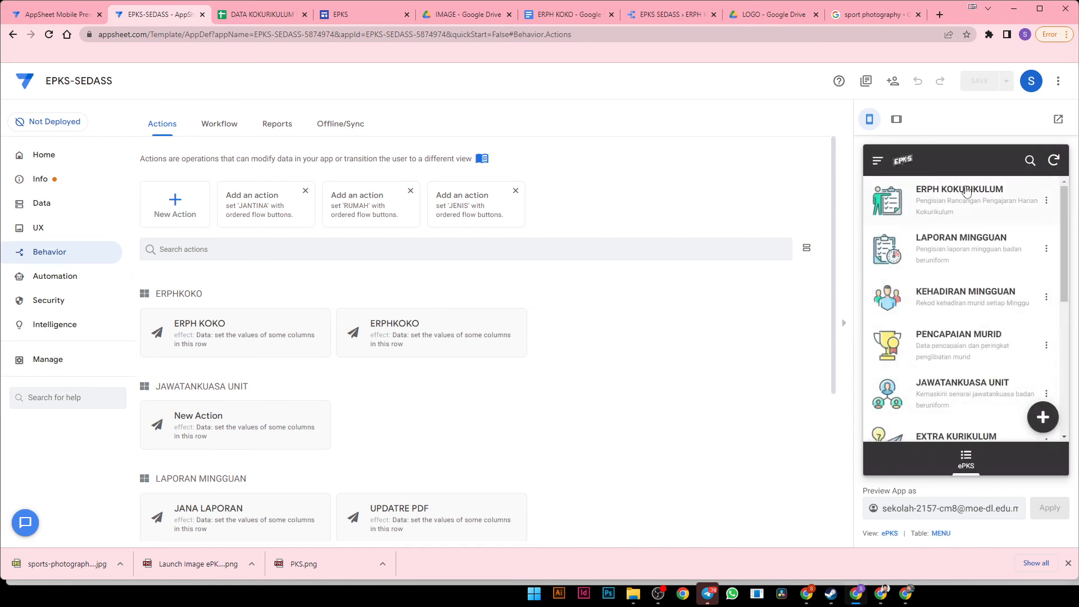
scroll(970, 262, down, 5)
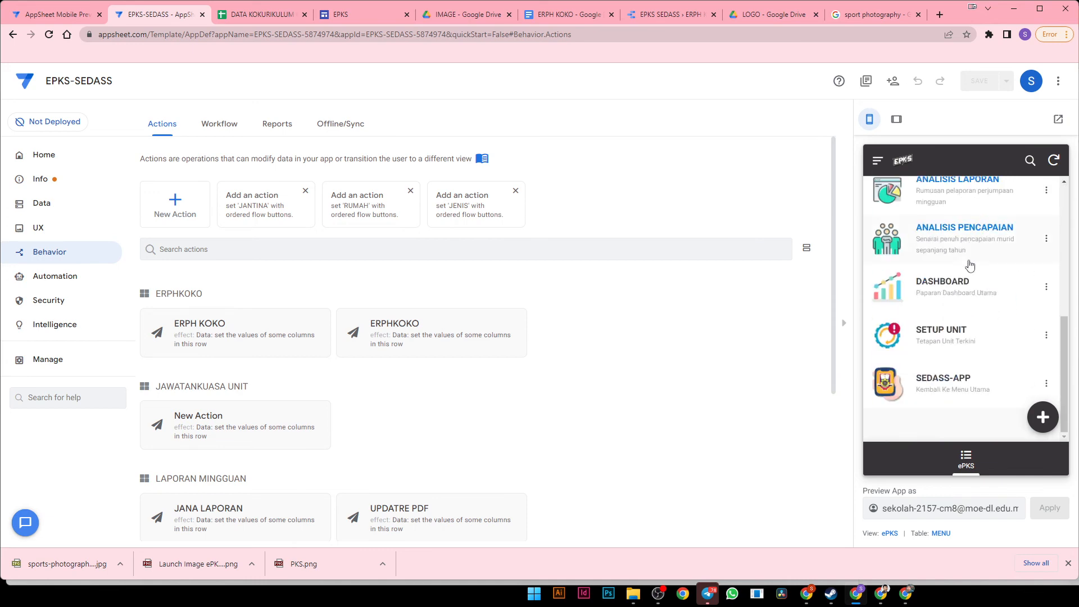
click(969, 302)
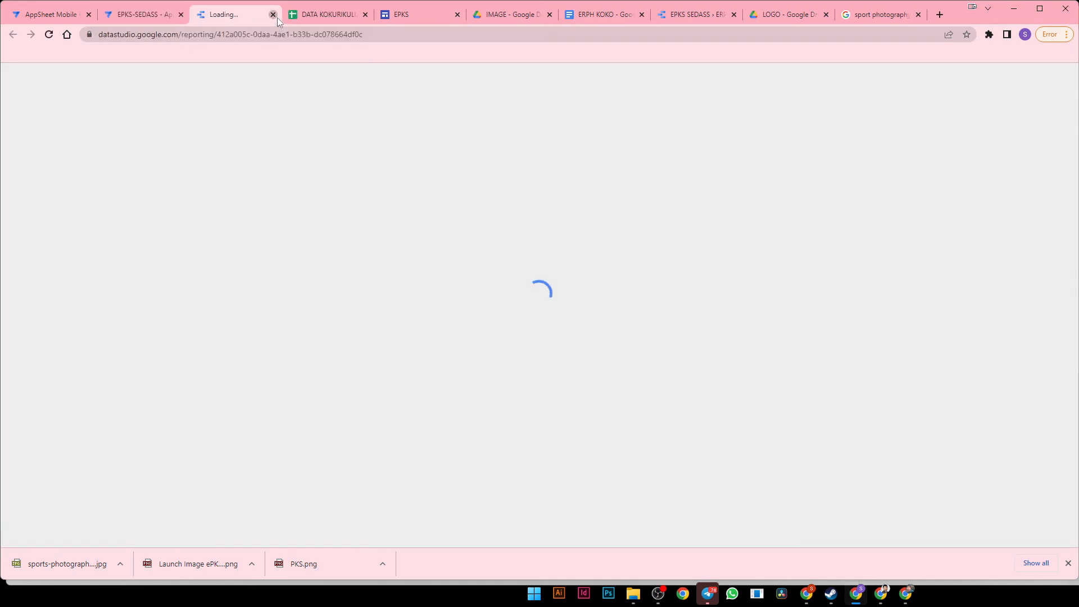
click(274, 15)
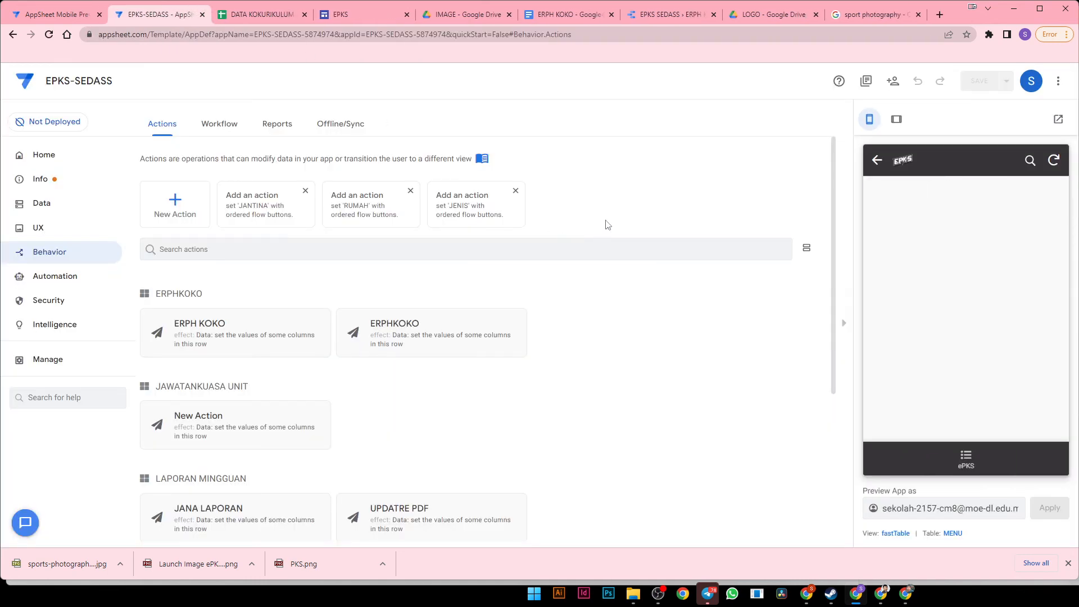
click(954, 448)
scroll(959, 387, up, 4)
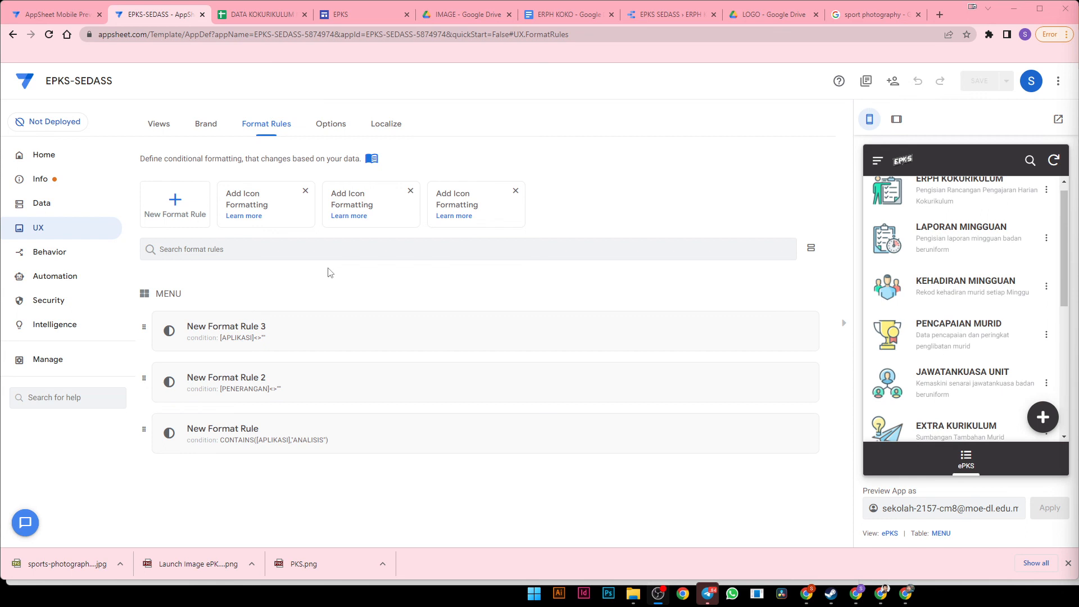
scroll(899, 253, up, 1)
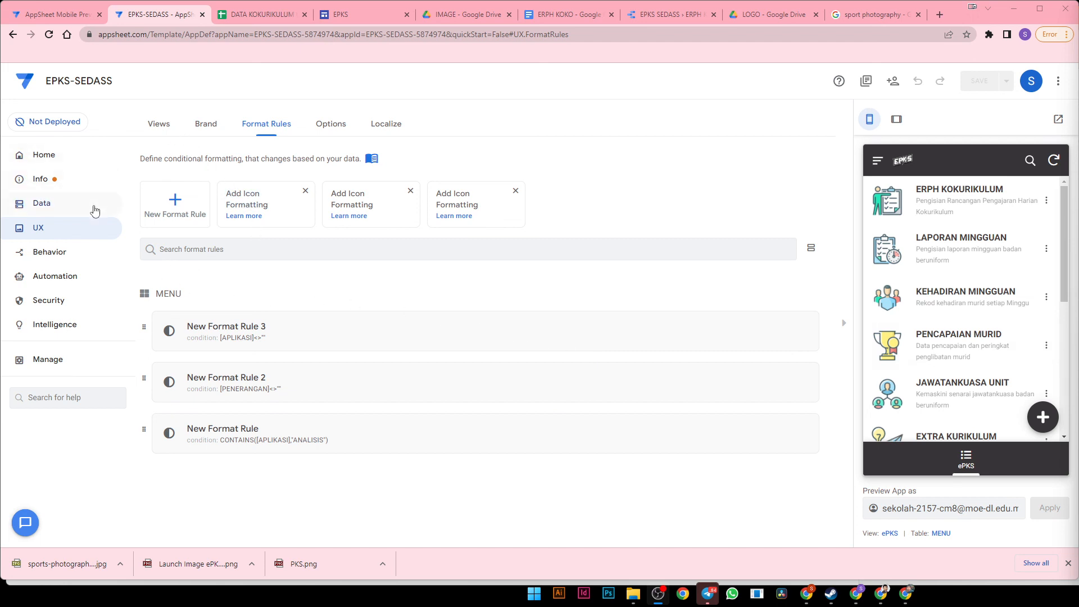
- Open the MENU table's settings in the app's data and make the table Read-Only
click(86, 231)
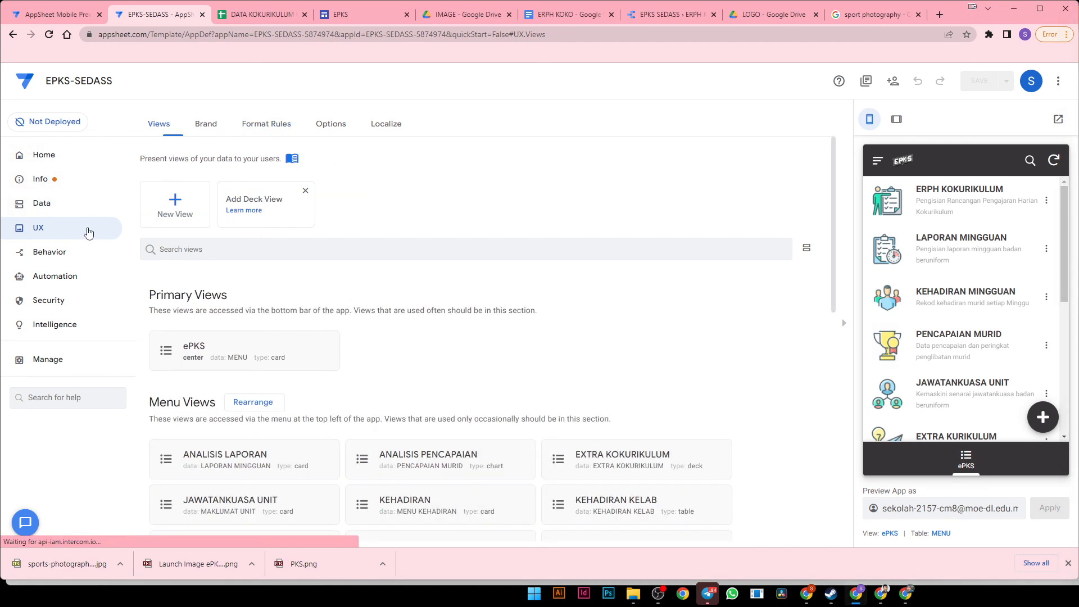
click(67, 203)
scroll(470, 349, down, 2)
scroll(470, 348, down, 1)
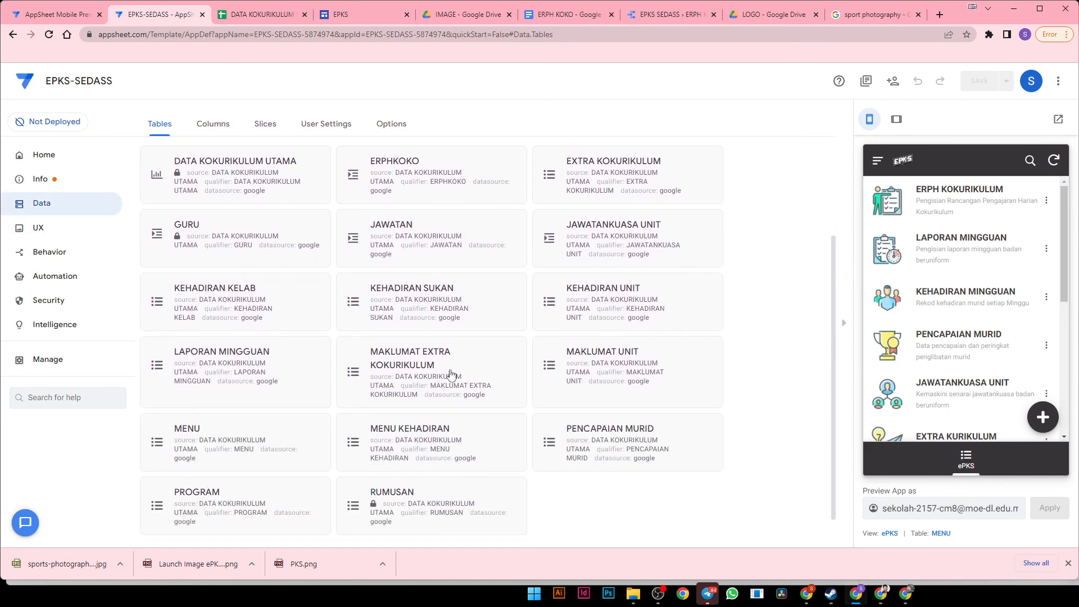
click(305, 400)
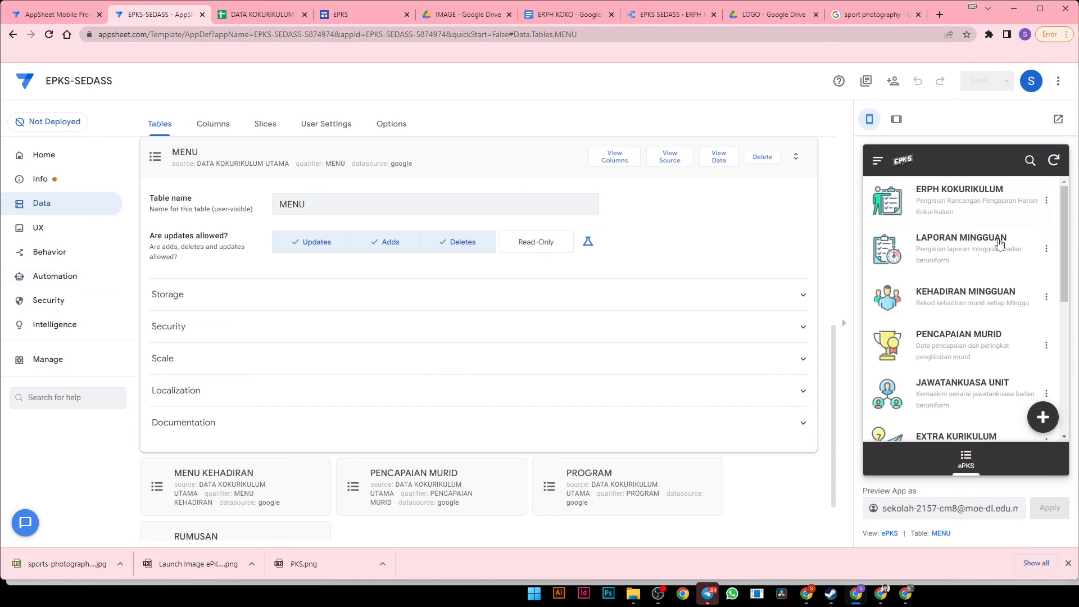
click(525, 241)
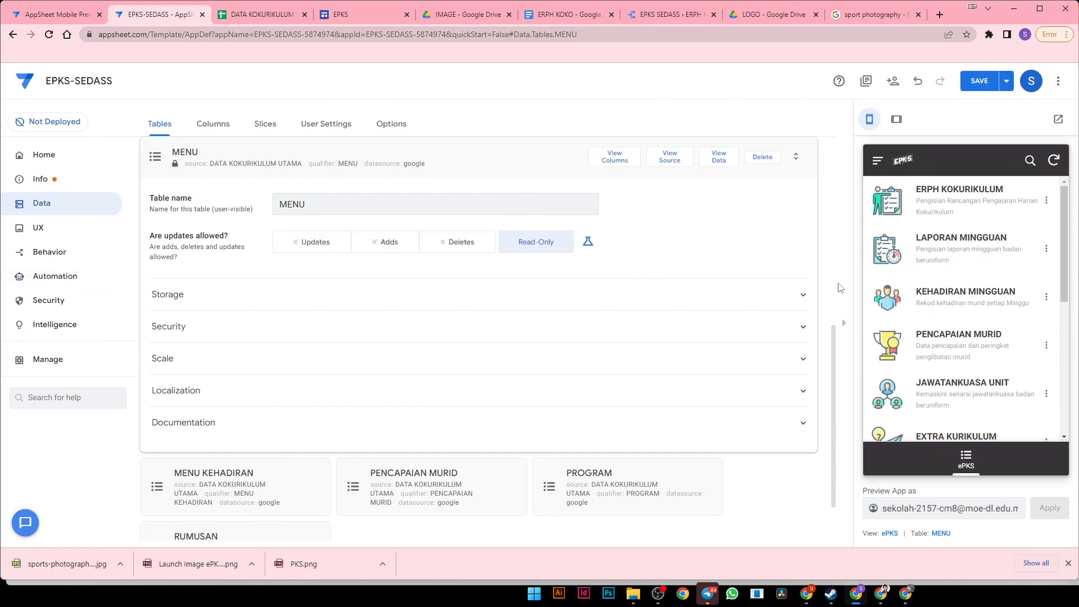
- Check the SEDASS-APP entry's available actions in the preview and save the app
scroll(944, 344, down, 5)
click(1046, 383)
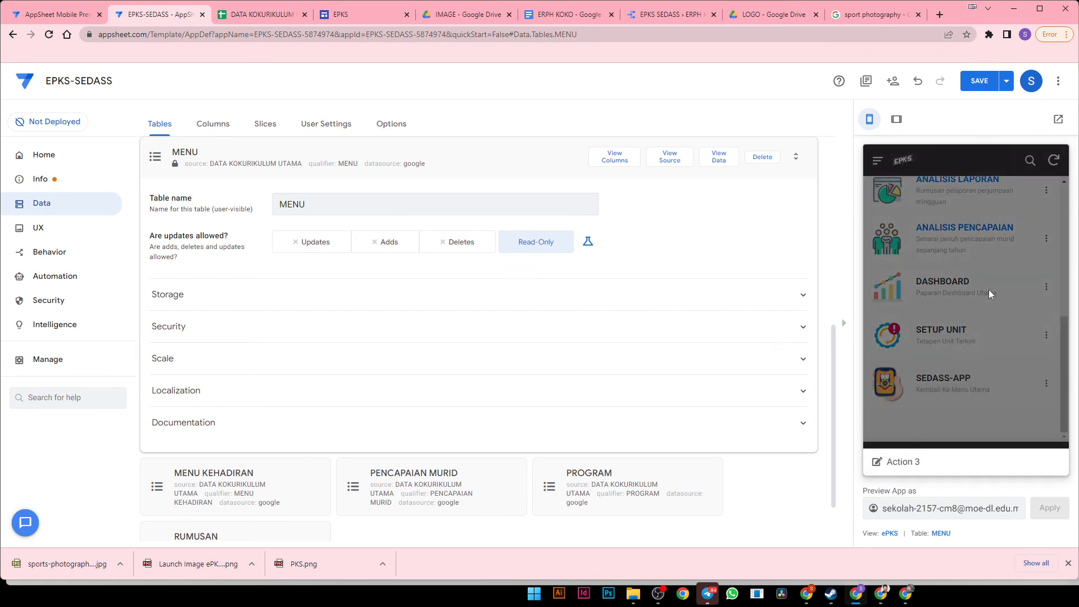
click(979, 81)
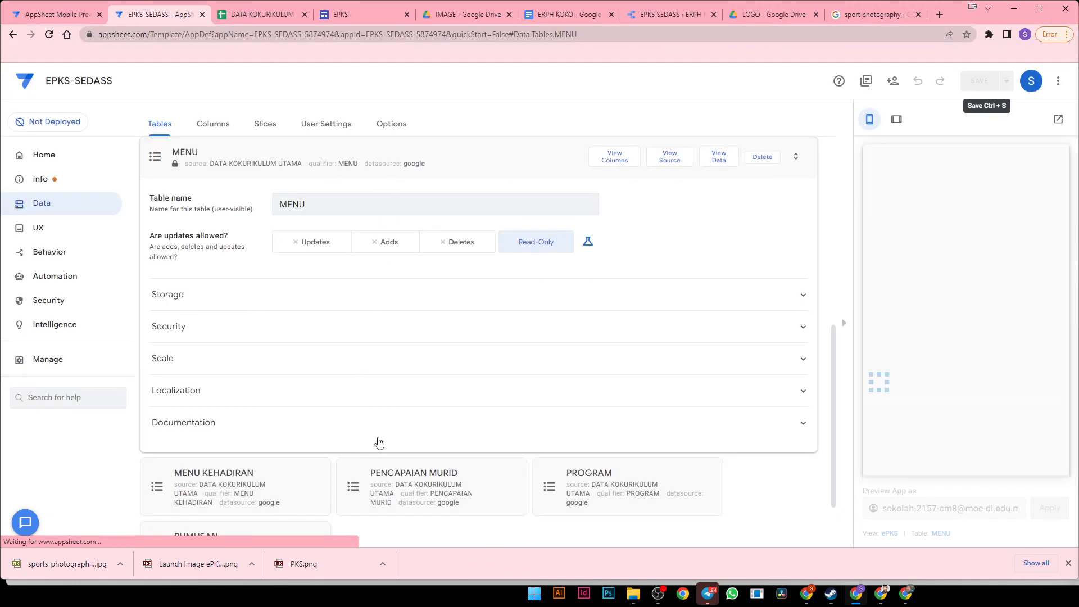
- Make the MENU KEHADIRAN table Read-Only and save the app
scroll(338, 435, down, 1)
click(289, 431)
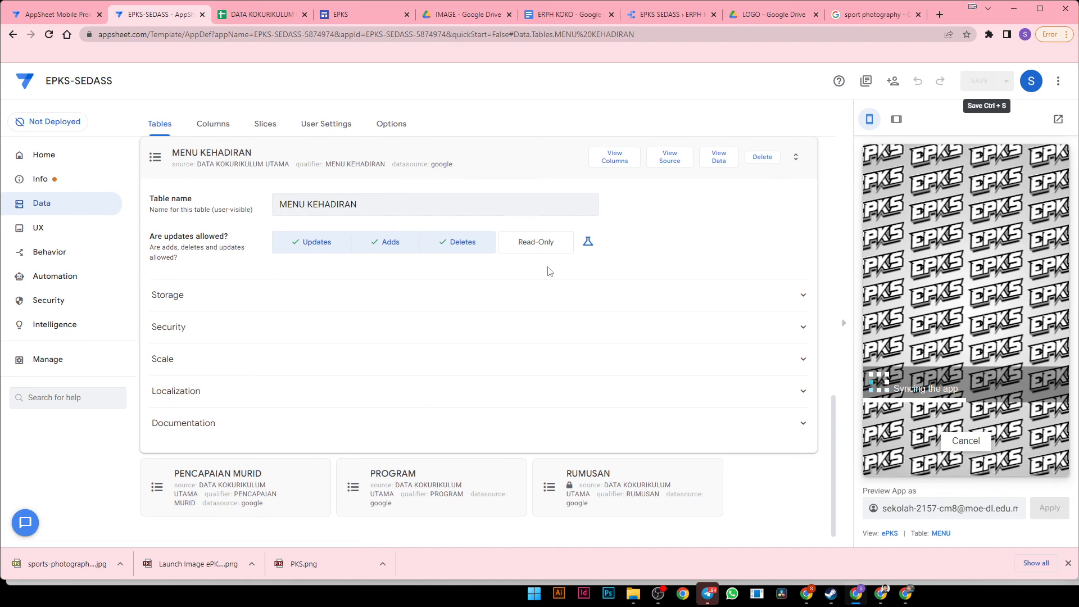
click(970, 86)
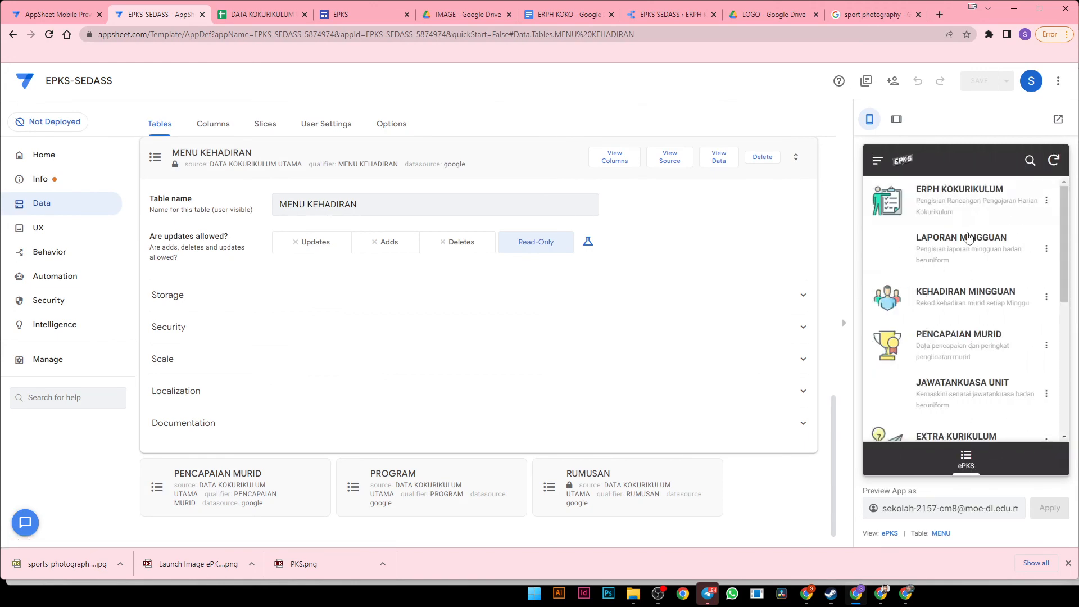
- Look through the ePKS menu entries in the preview, open ERPH KOKURIKULUM and return to the menu
scroll(977, 364, down, 3)
scroll(980, 369, down, 4)
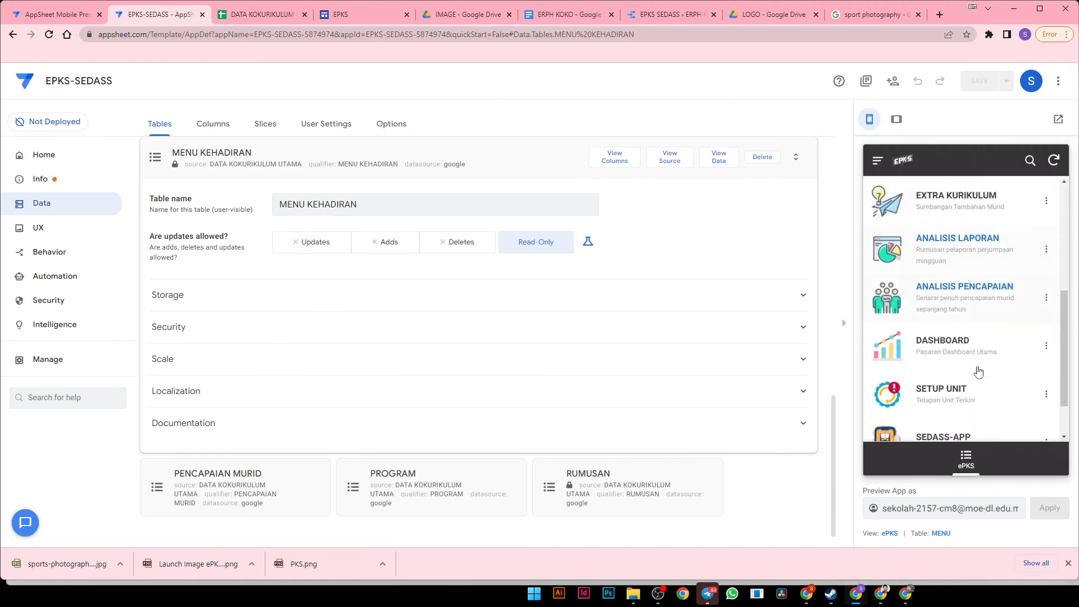
scroll(985, 366, up, 8)
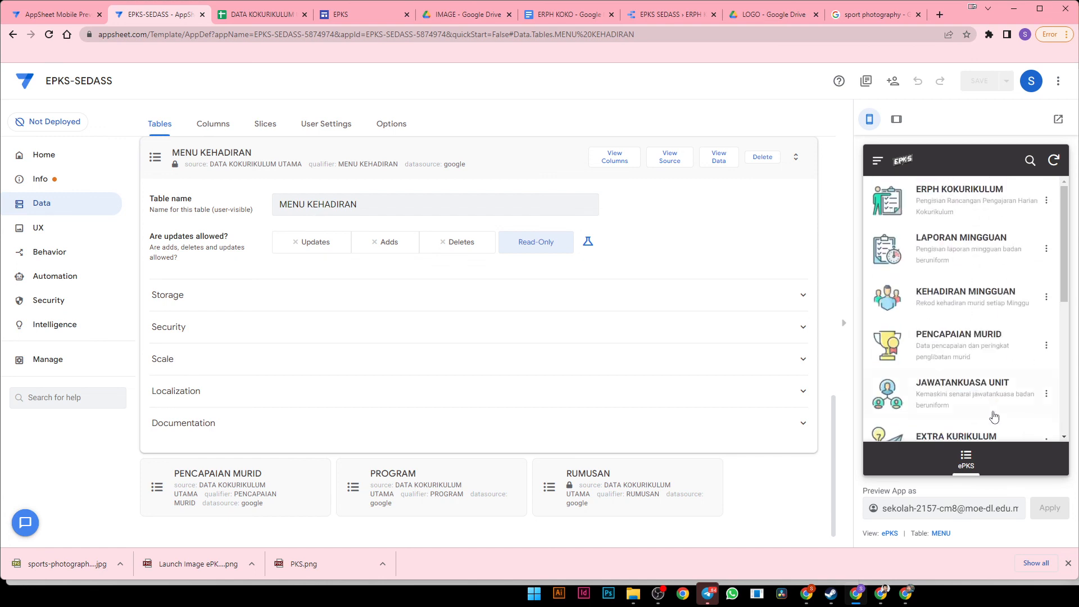
click(979, 203)
click(878, 162)
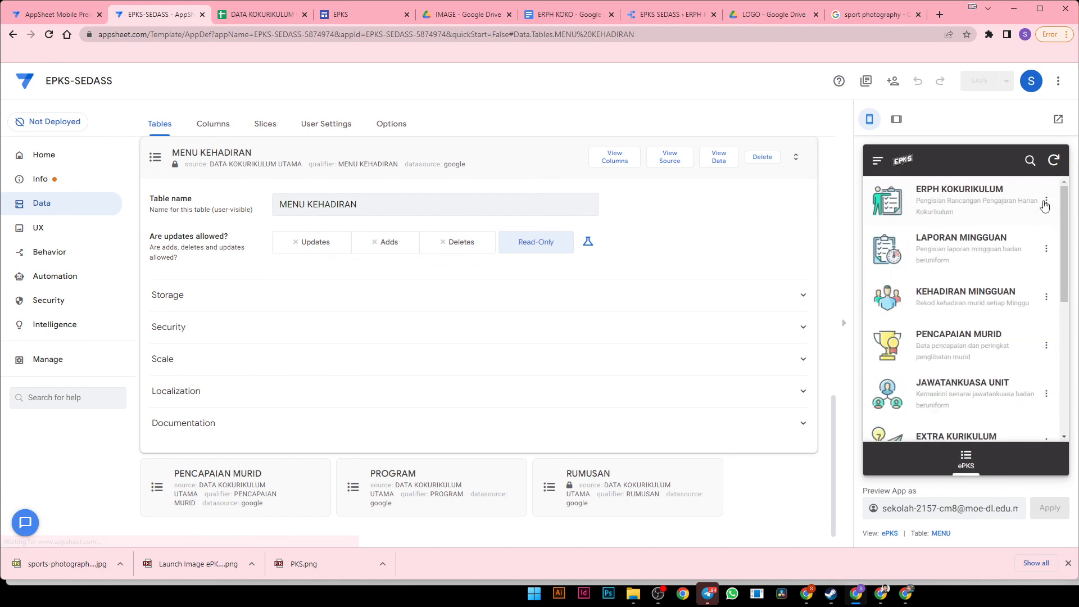
- Check the ERPH KOKURIKULUM entry's available actions in the preview and open its list of units
click(1046, 200)
click(937, 412)
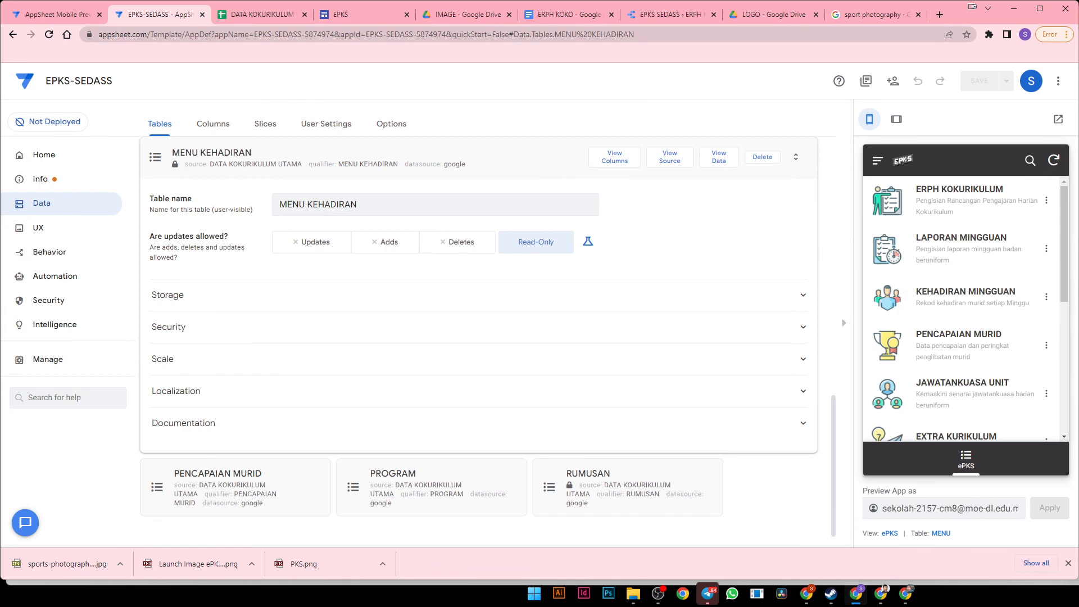
click(962, 209)
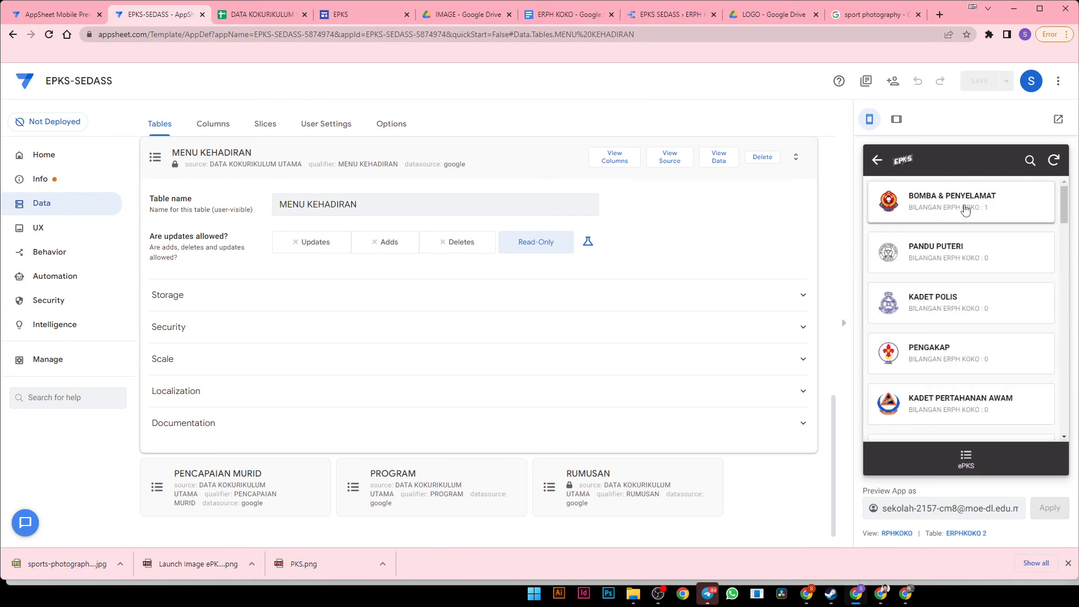